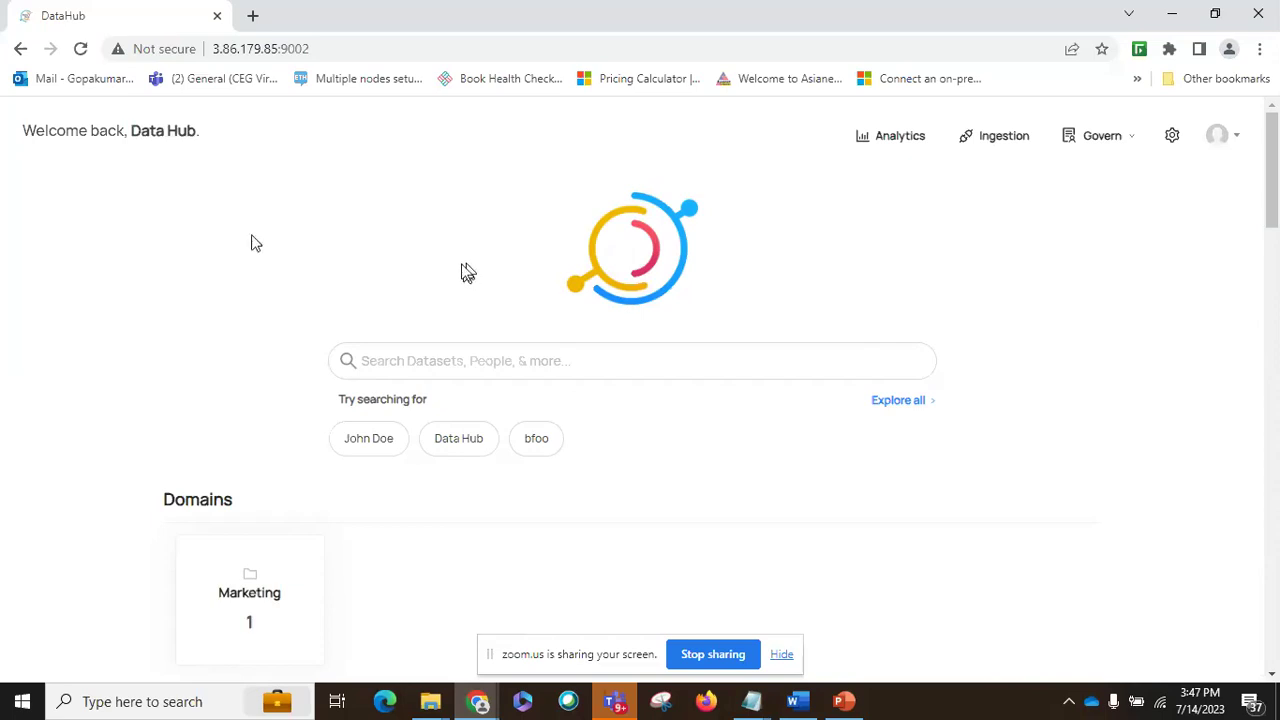
# Rerun the recent 'customers' search from the home page
pyautogui.click(450, 369)
pyautogui.click(434, 360)
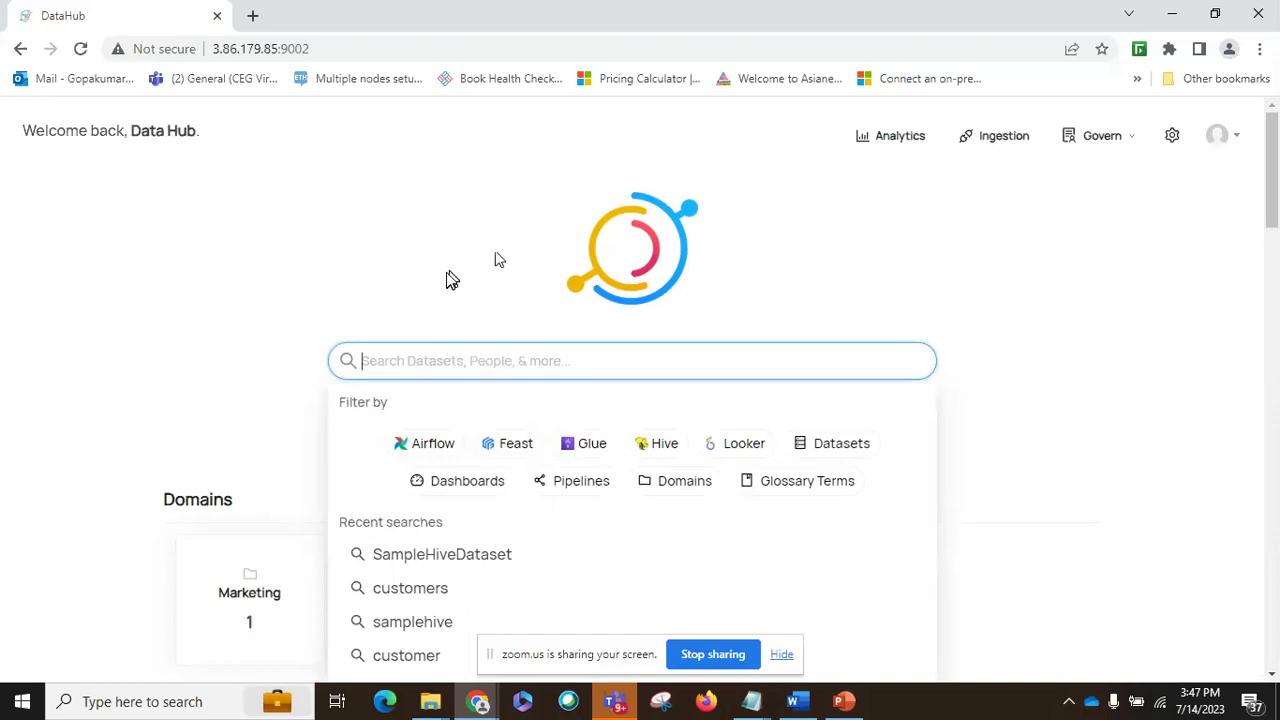
pyautogui.click(424, 590)
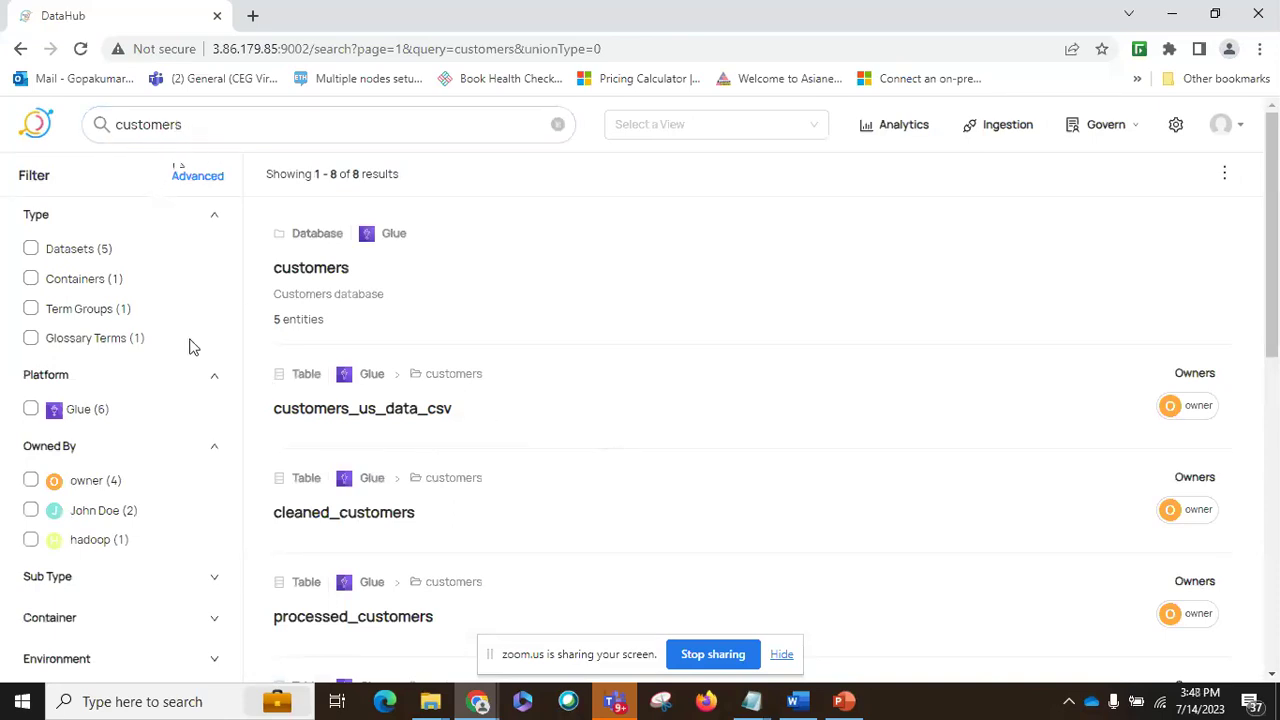
# Scroll through the 8 'customers' results, including the Glue database, tables and CustomerAccount term
pyautogui.scroll(-3, 375, 396)
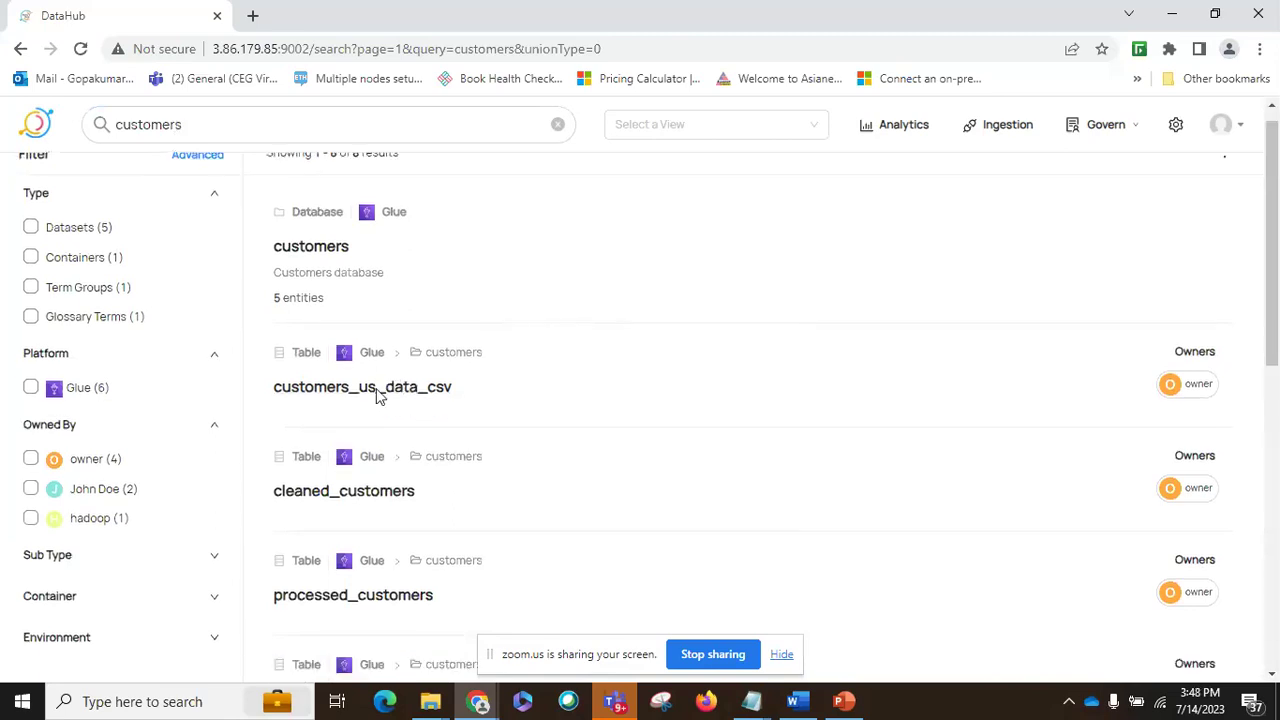
pyautogui.scroll(-1, 378, 393)
pyautogui.scroll(4, 378, 393)
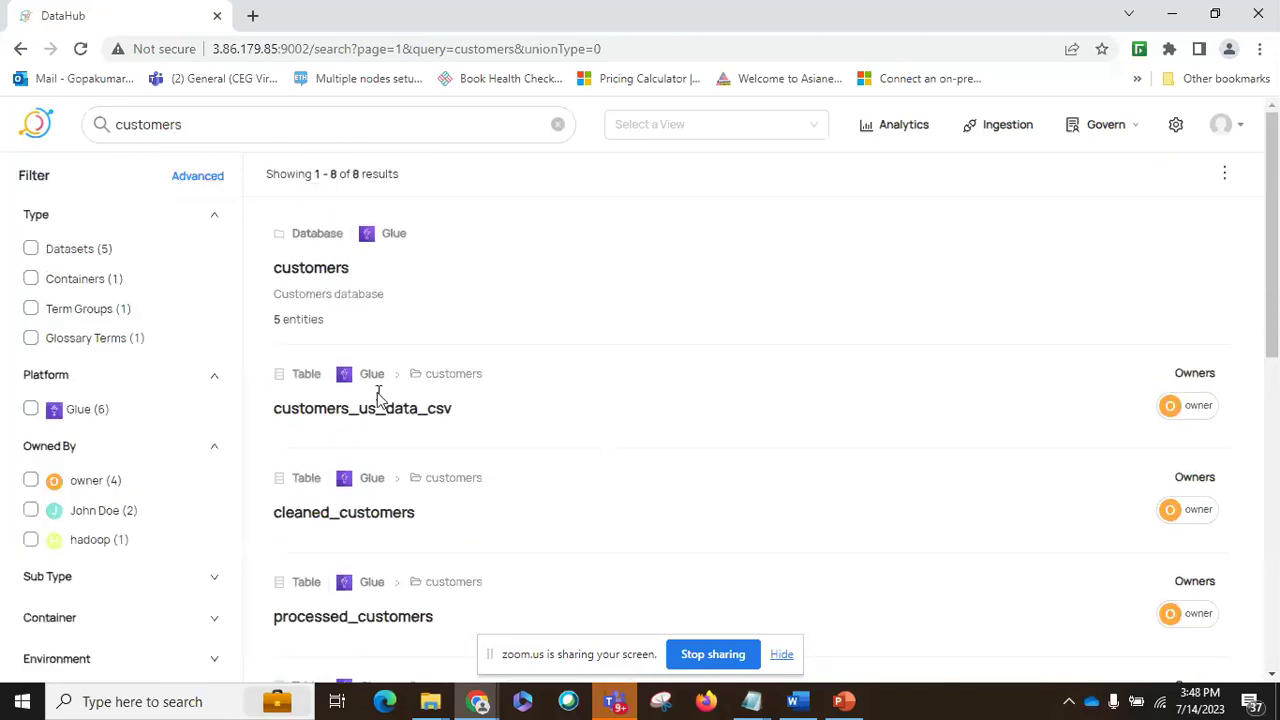
pyautogui.scroll(-1, 380, 400)
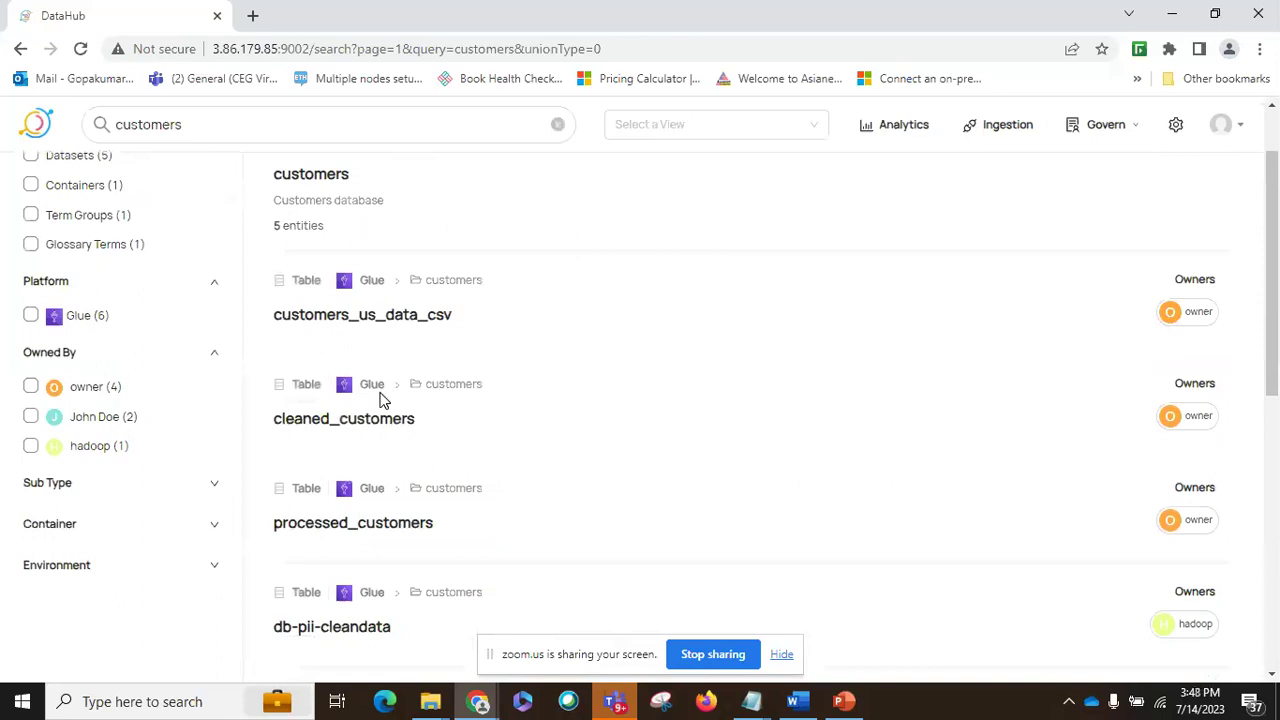
pyautogui.scroll(1, 380, 400)
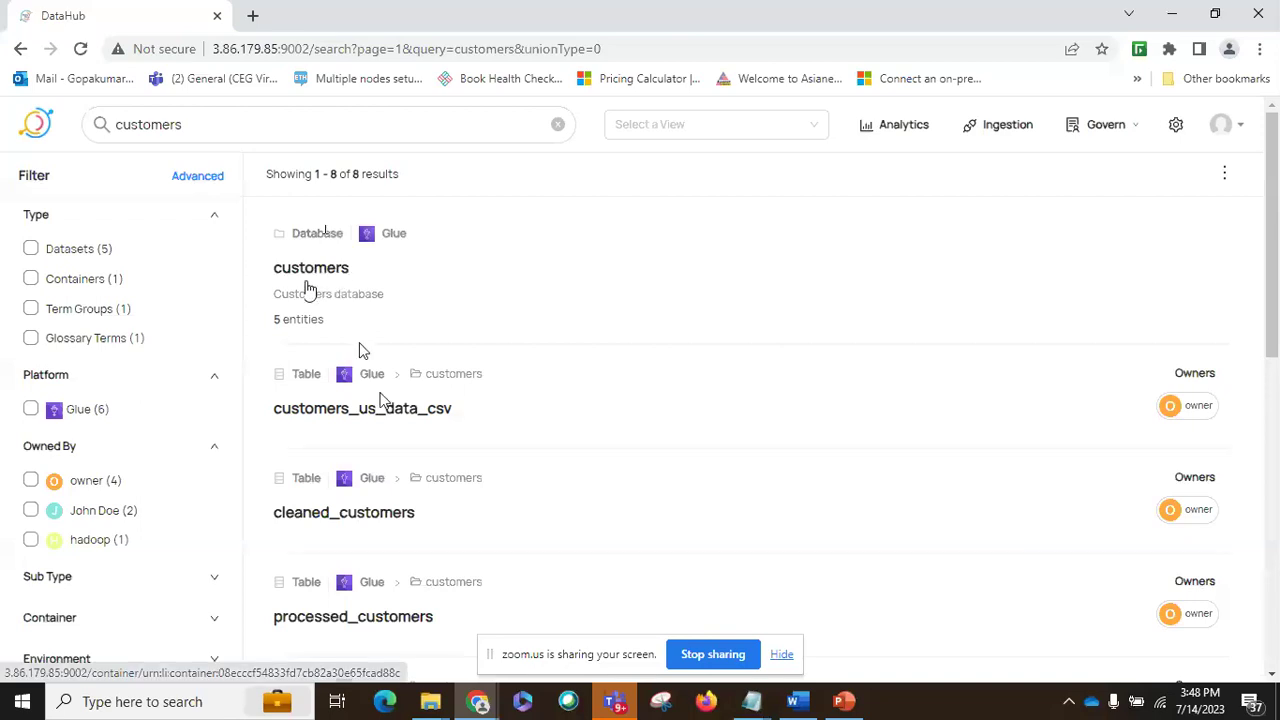
pyautogui.scroll(-1, 330, 288)
pyautogui.scroll(-1, 325, 348)
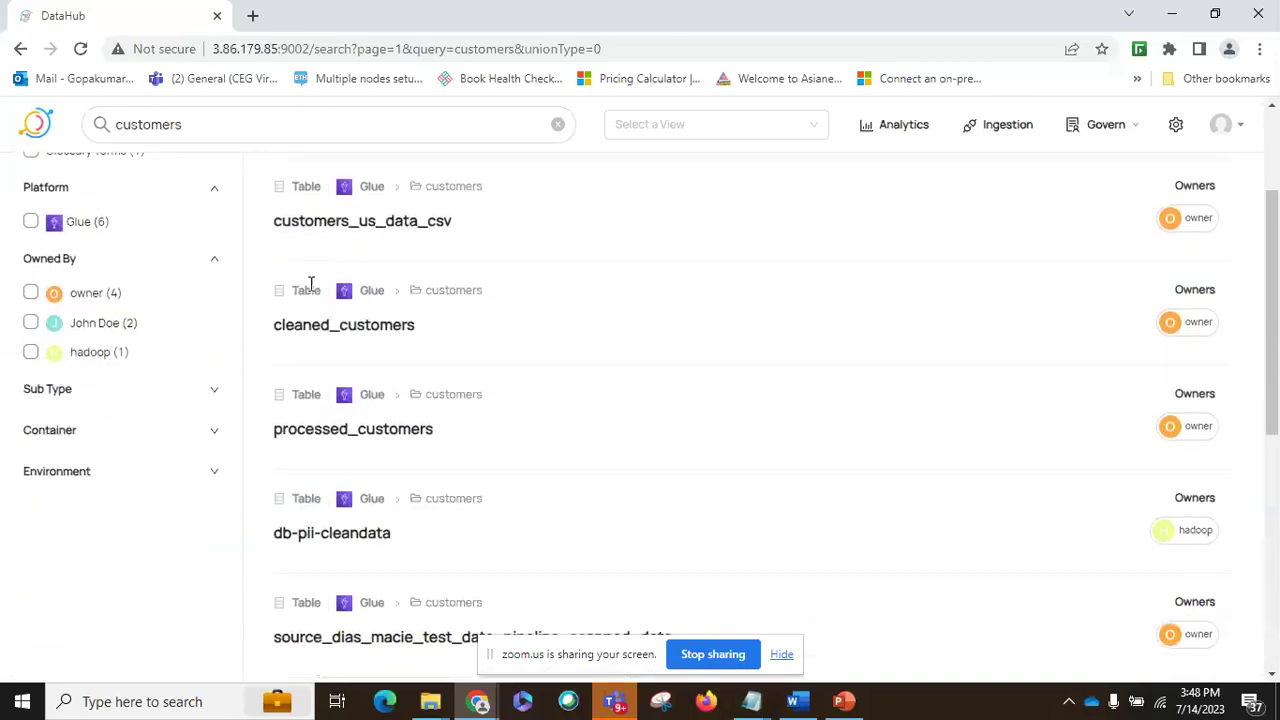
pyautogui.scroll(-3, 310, 286)
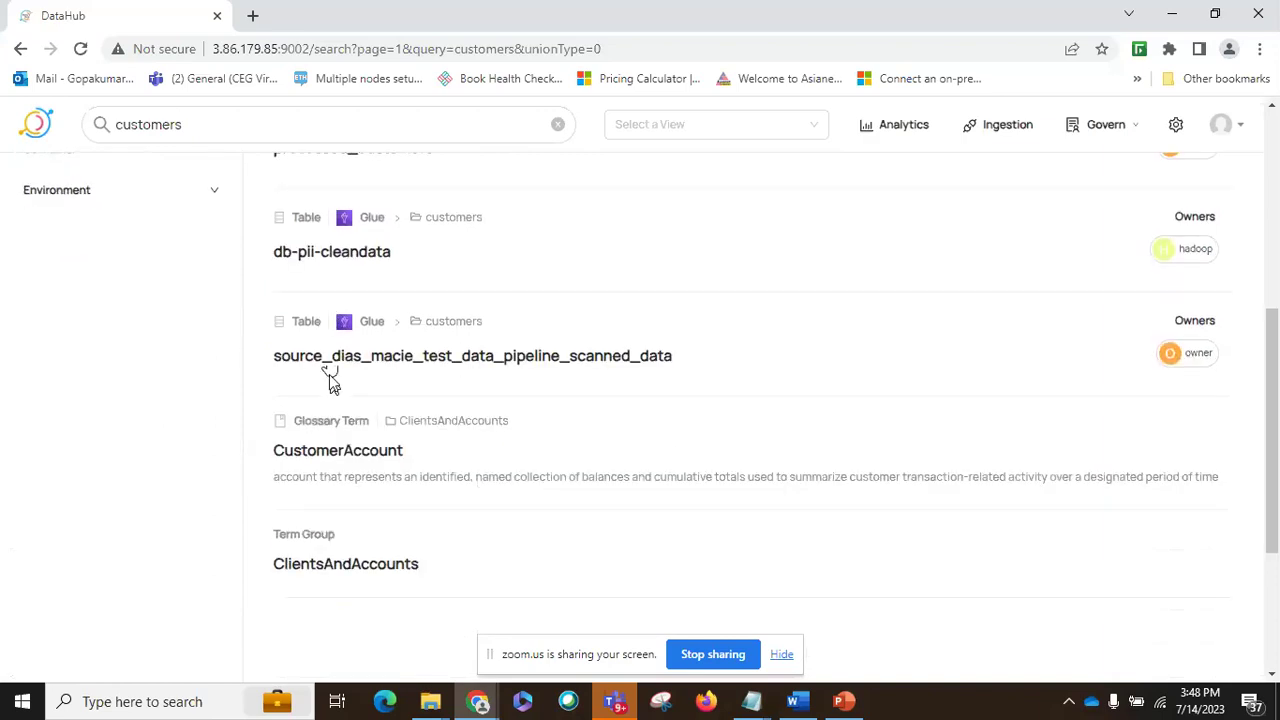
pyautogui.scroll(-1, 330, 372)
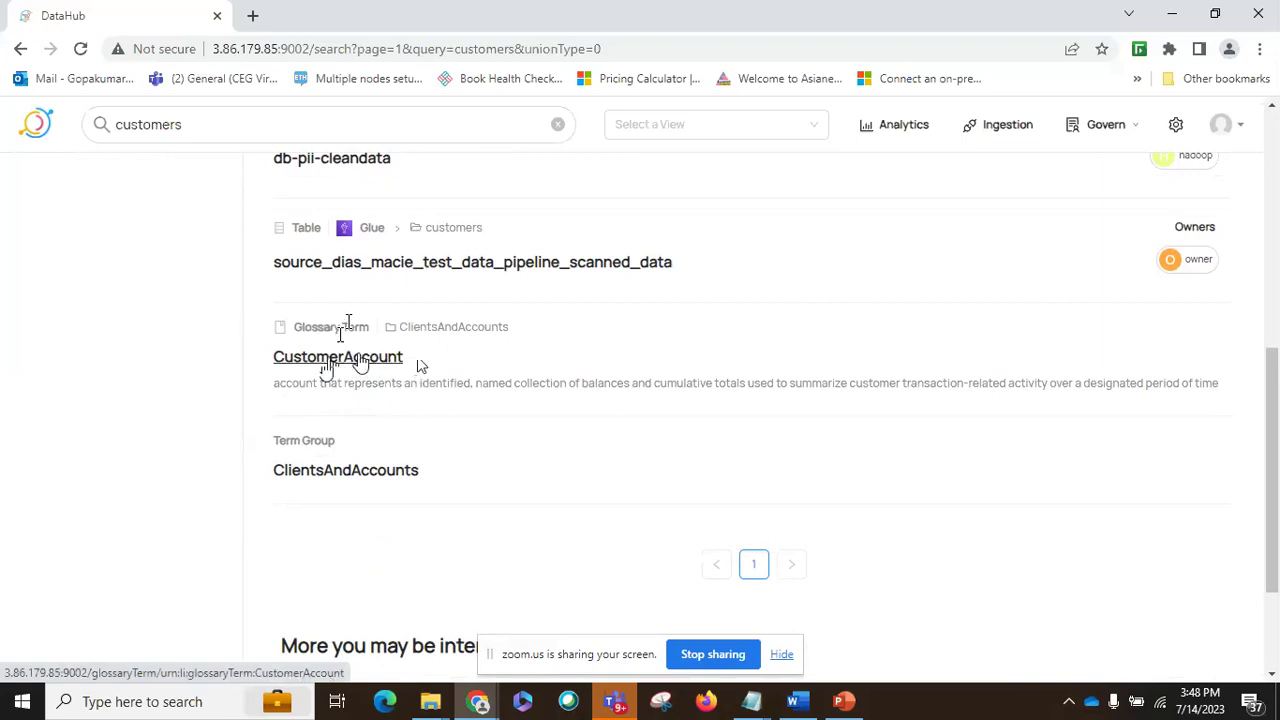
pyautogui.scroll(10, 381, 408)
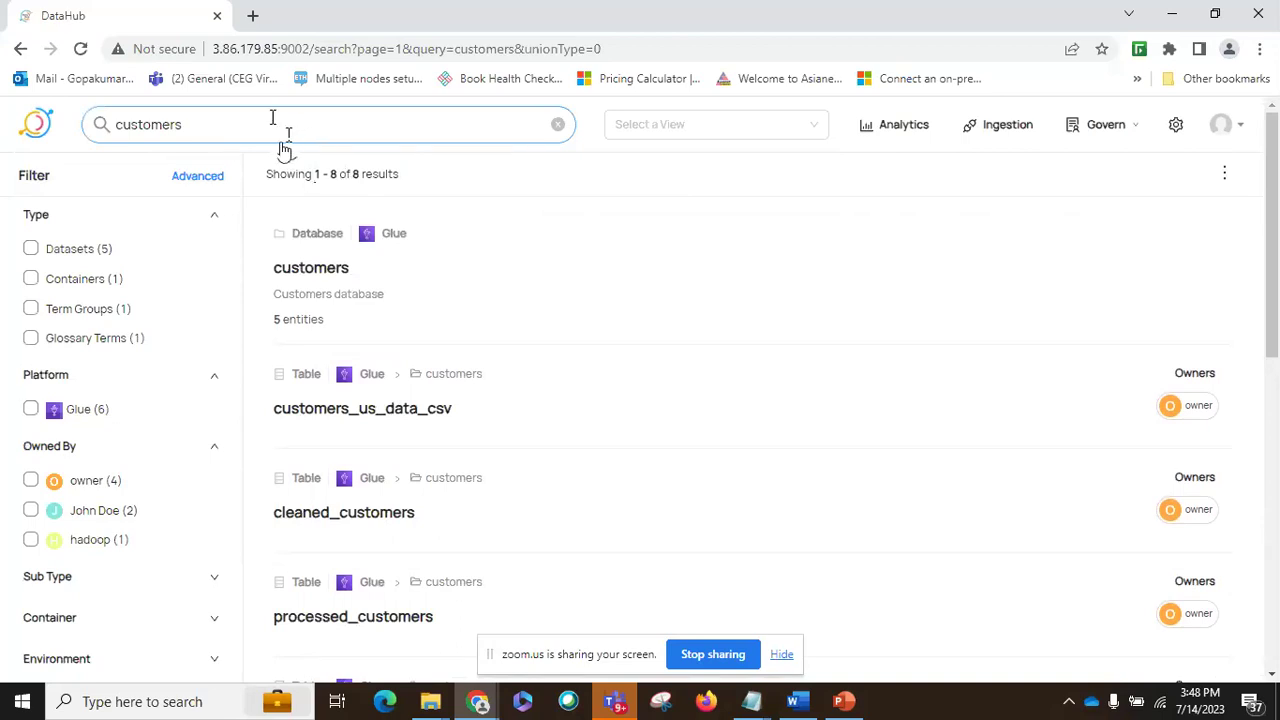
pyautogui.click(265, 120)
# Replace the search text with 'Sam' and open SampleHiveDataset from the suggestions
pyautogui.moveTo(277, 126); pyautogui.dragTo(100, 124)
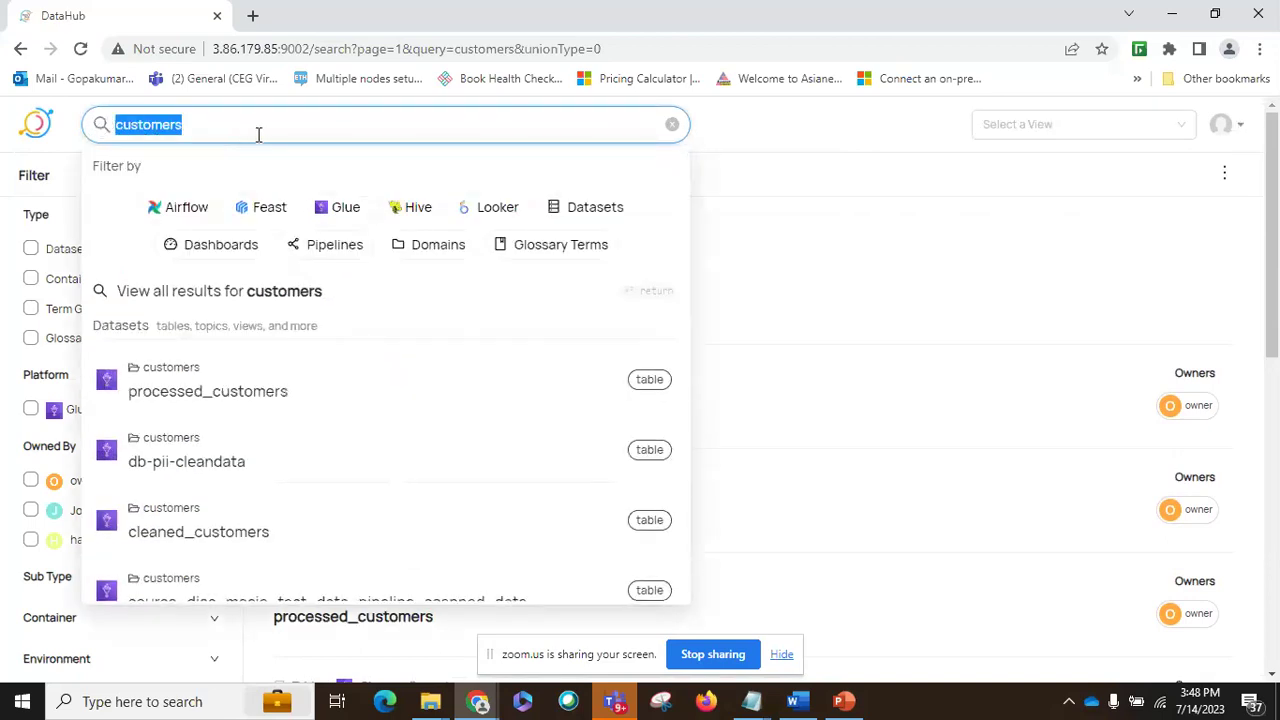
pyautogui.press('BackSpace')
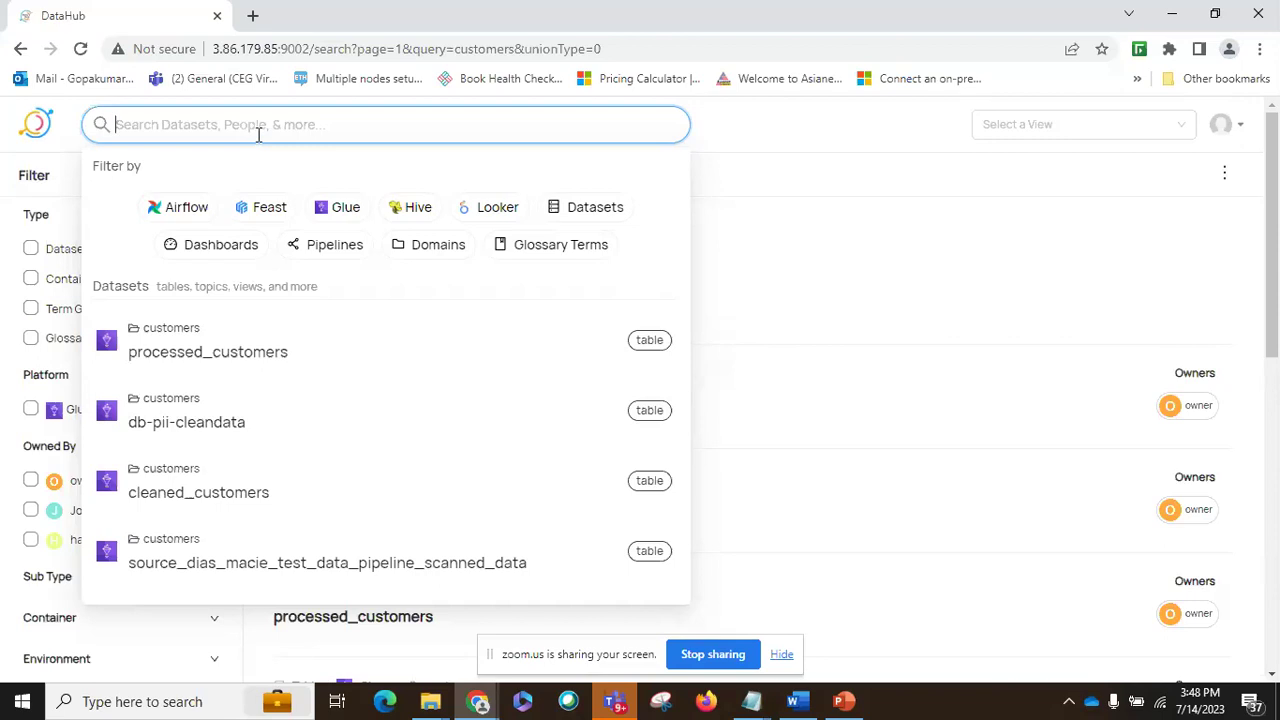
pyautogui.write('Sam')
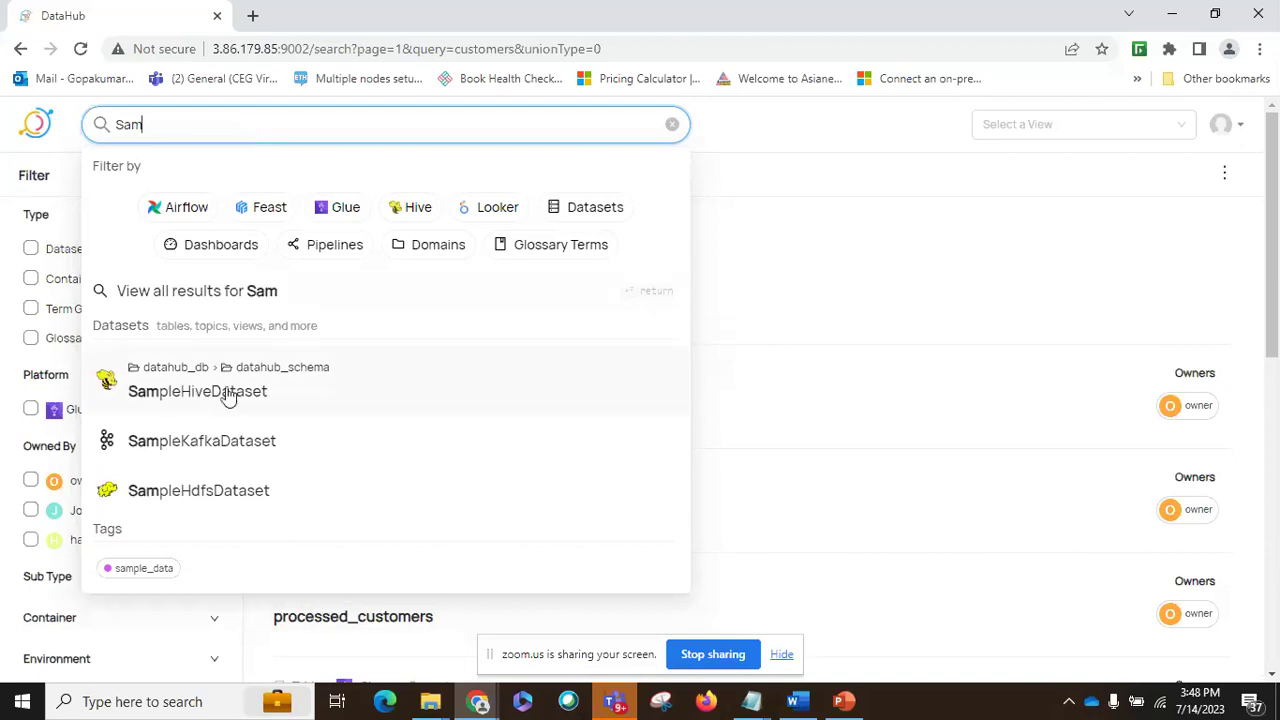
pyautogui.click(197, 392)
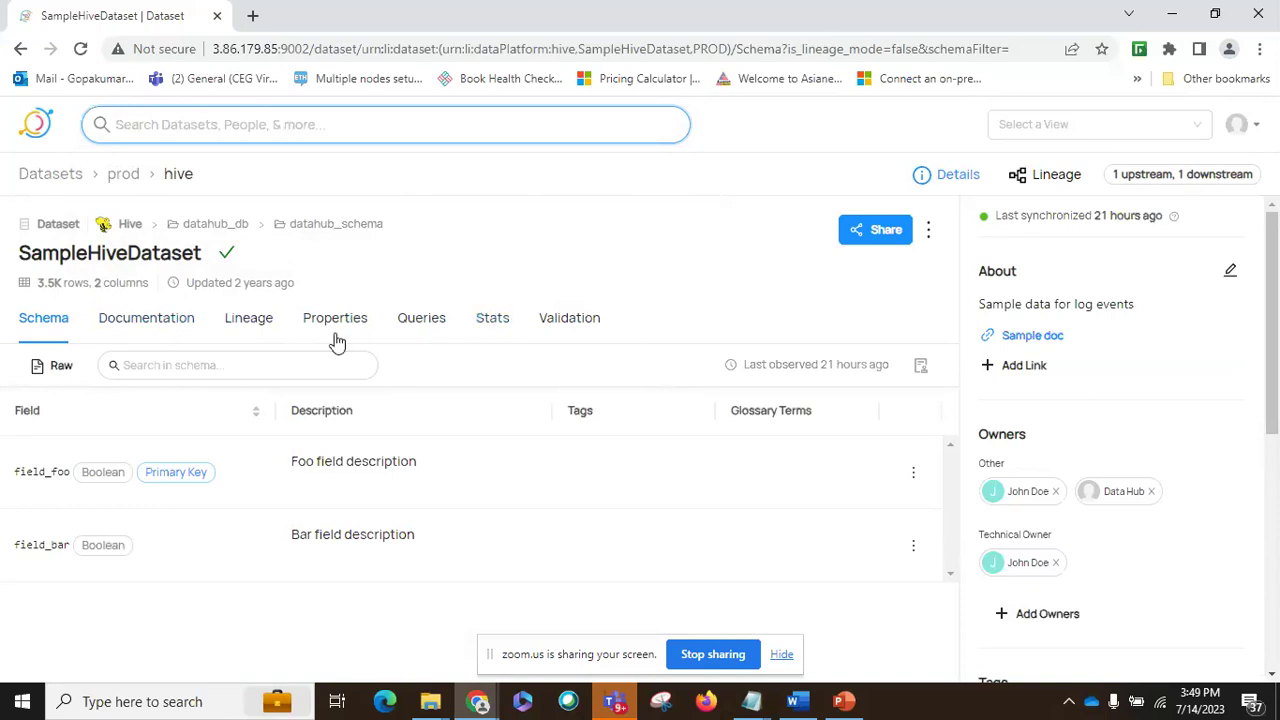
# View SampleHiveDataset's lineage graph, with SampleHdfsDataset upstream and logging_events downstream
pyautogui.click(240, 318)
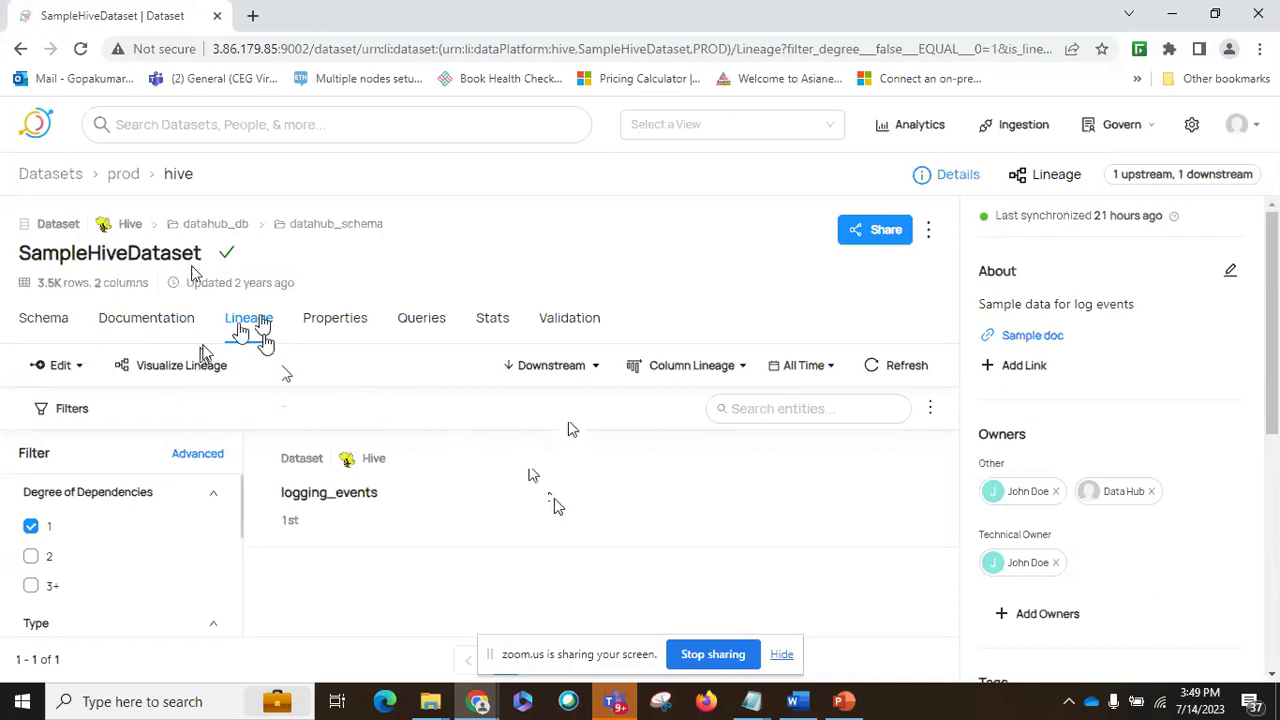
pyautogui.click(178, 367)
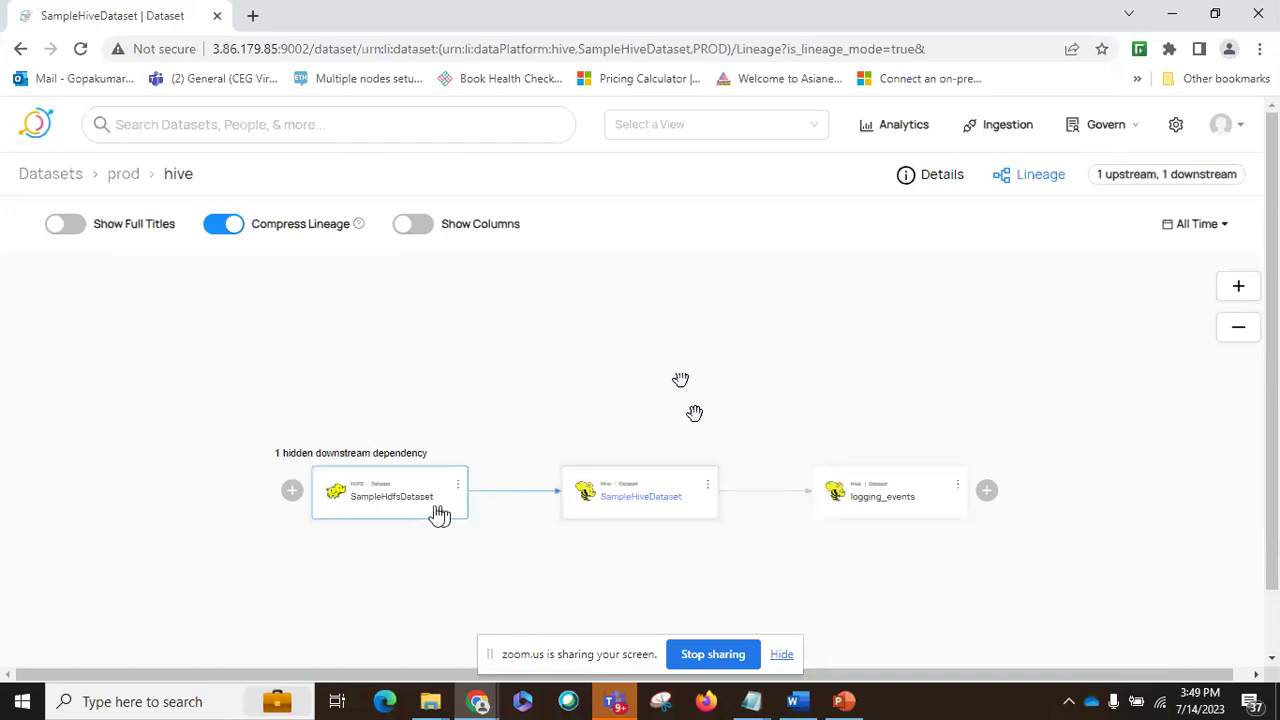
pyautogui.hotkey('ctrl', '+')
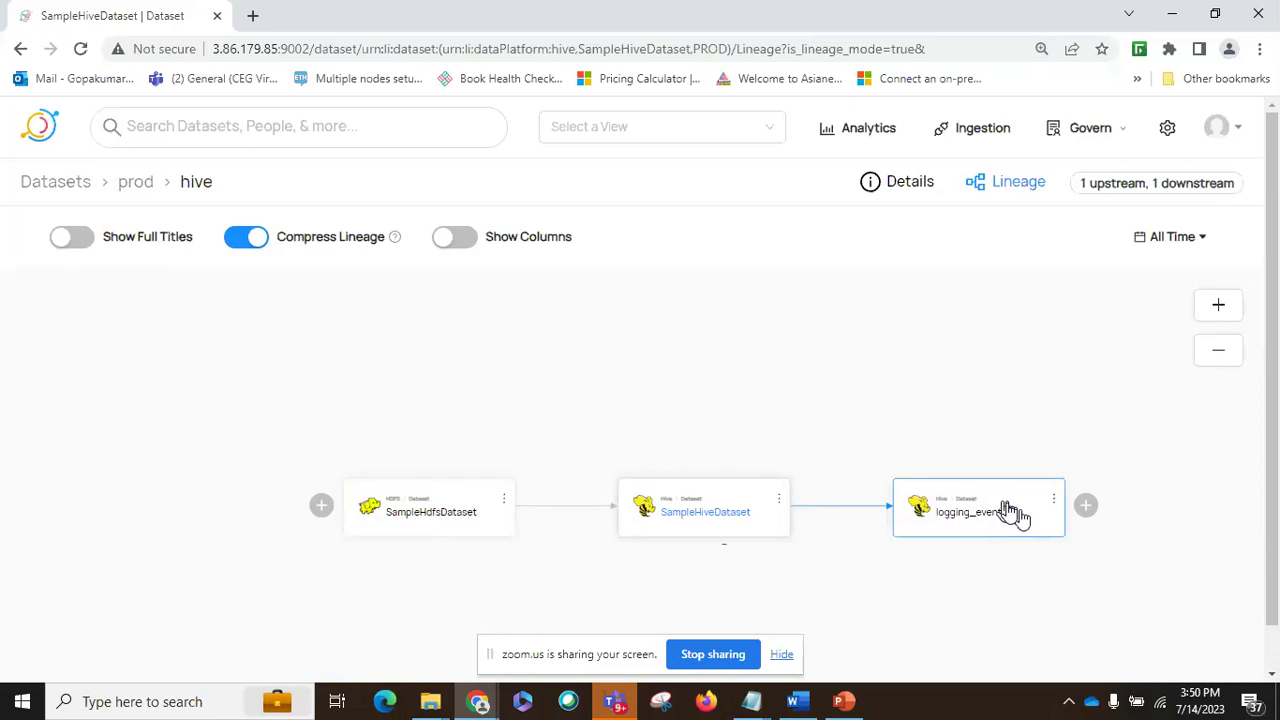
pyautogui.click(21, 52)
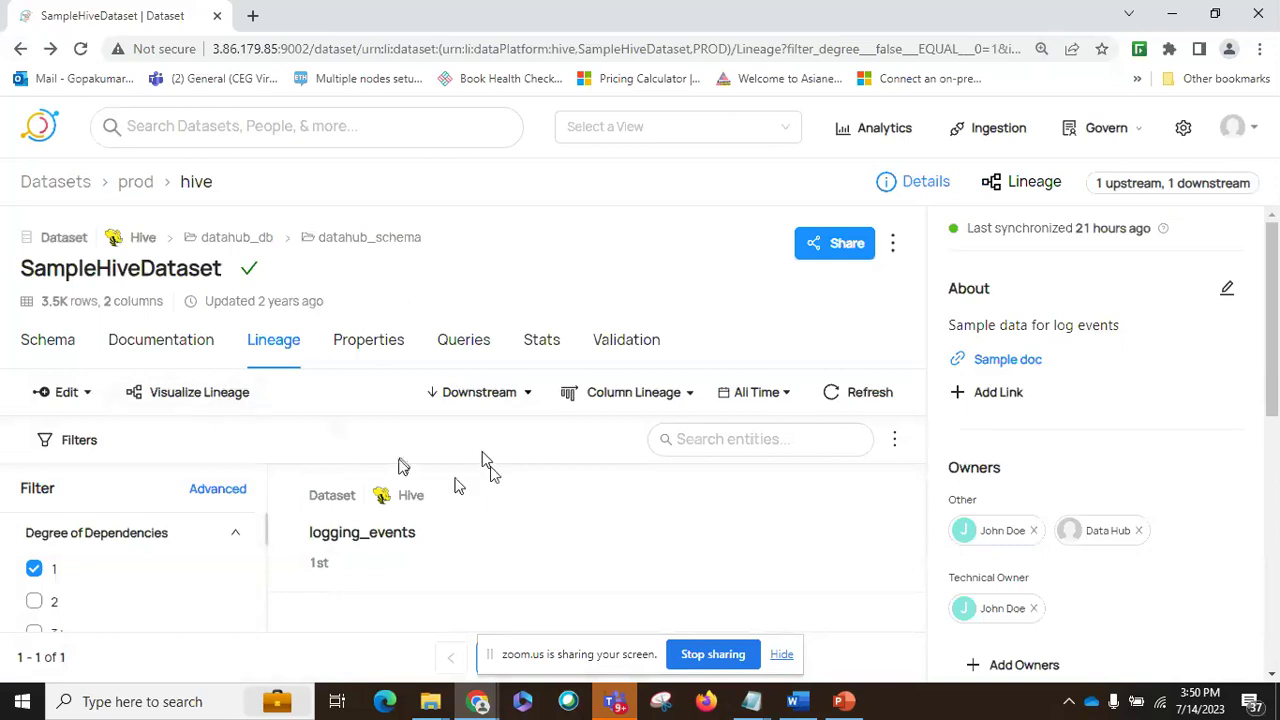
# Export the downstream lineage results to SampleHiveDataset_impact.csv
pyautogui.click(895, 441)
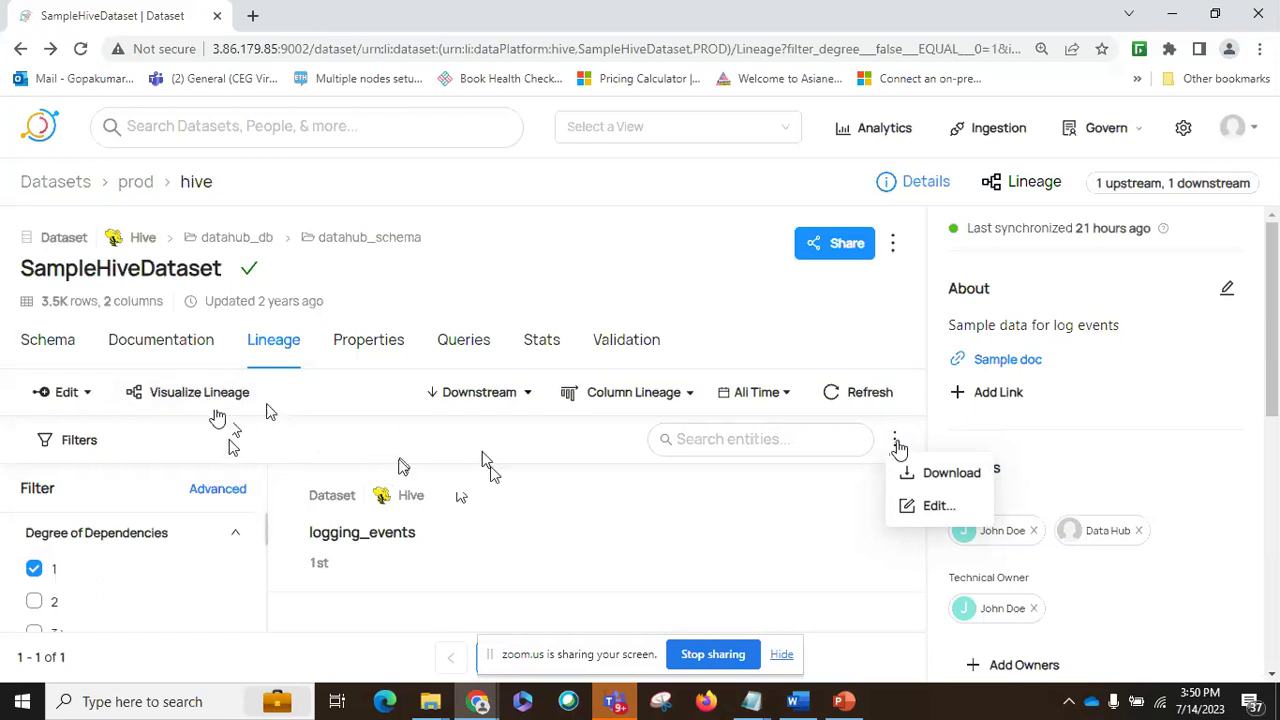
pyautogui.click(946, 472)
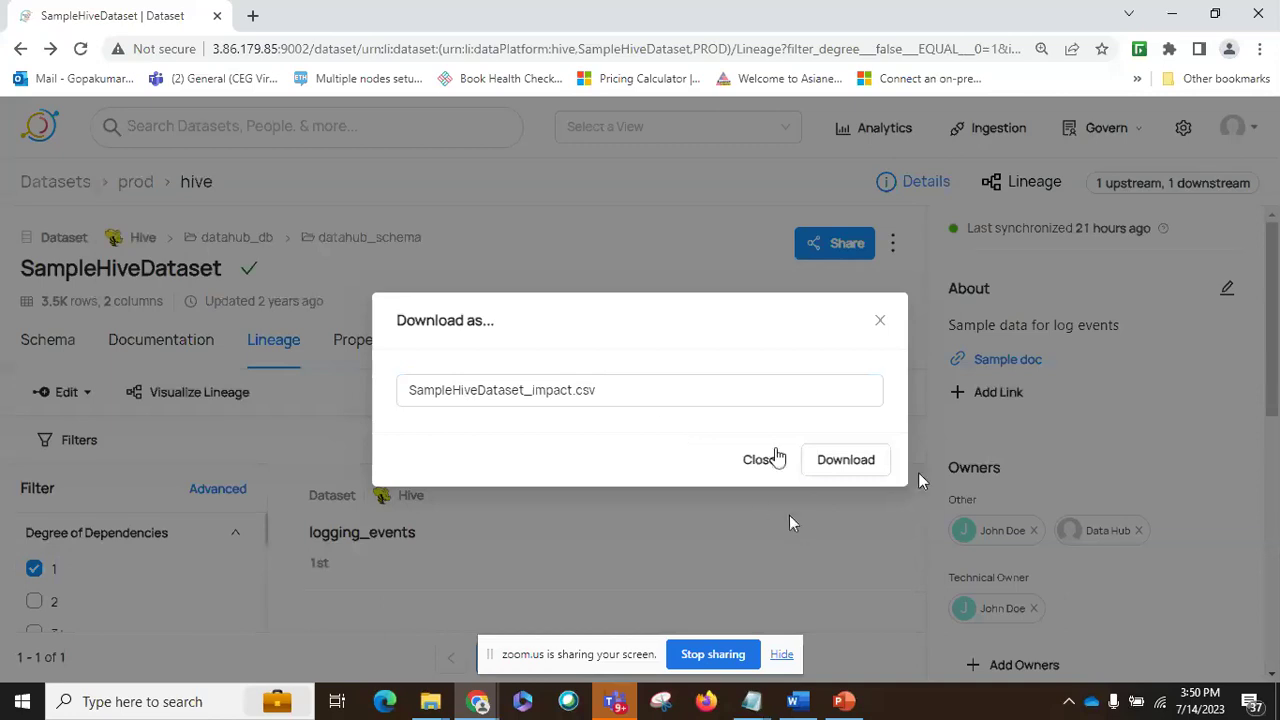
pyautogui.click(848, 460)
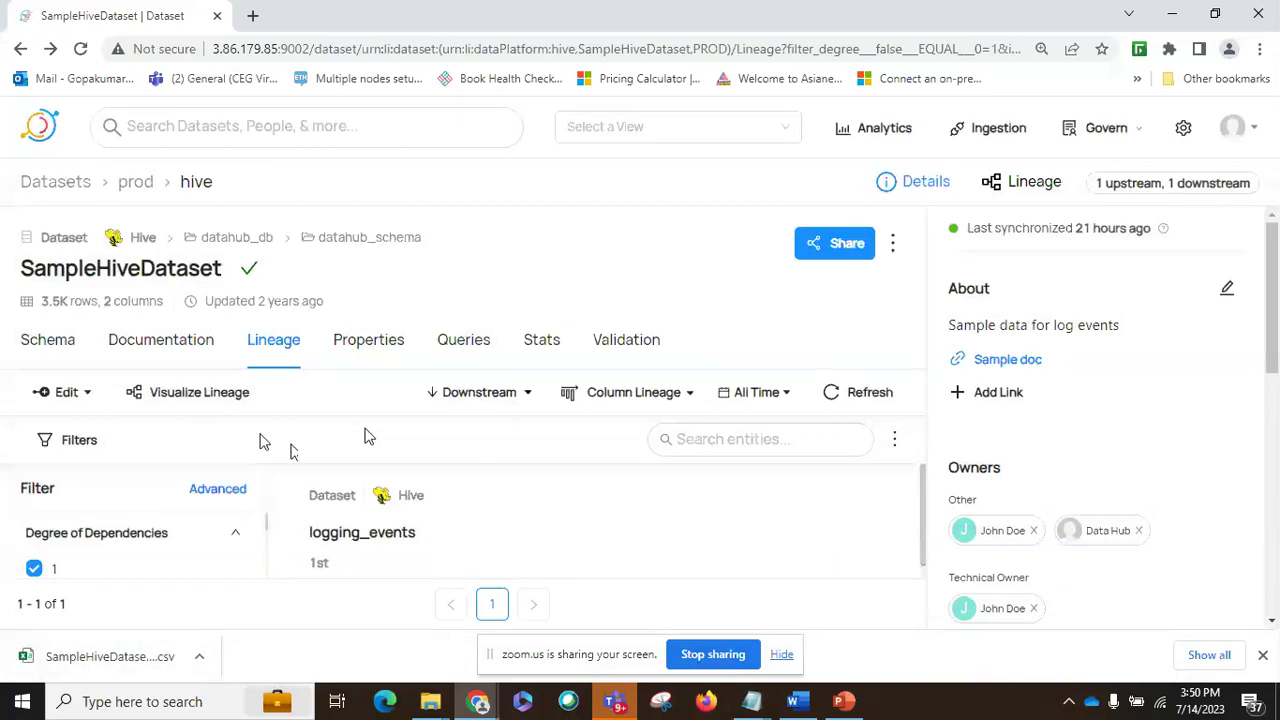
# Check the Stats tab: 3.5K rows, 2 columns, and field_foo and field_bar column stats
pyautogui.click(375, 345)
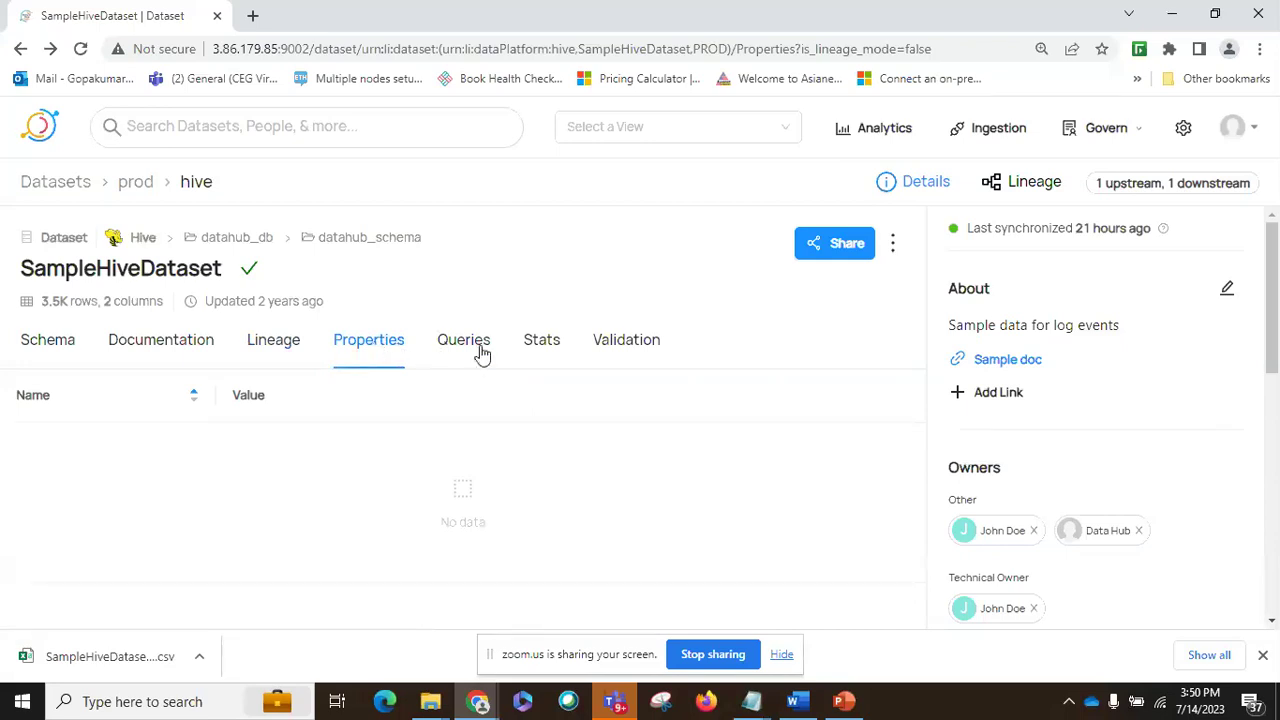
pyautogui.click(541, 345)
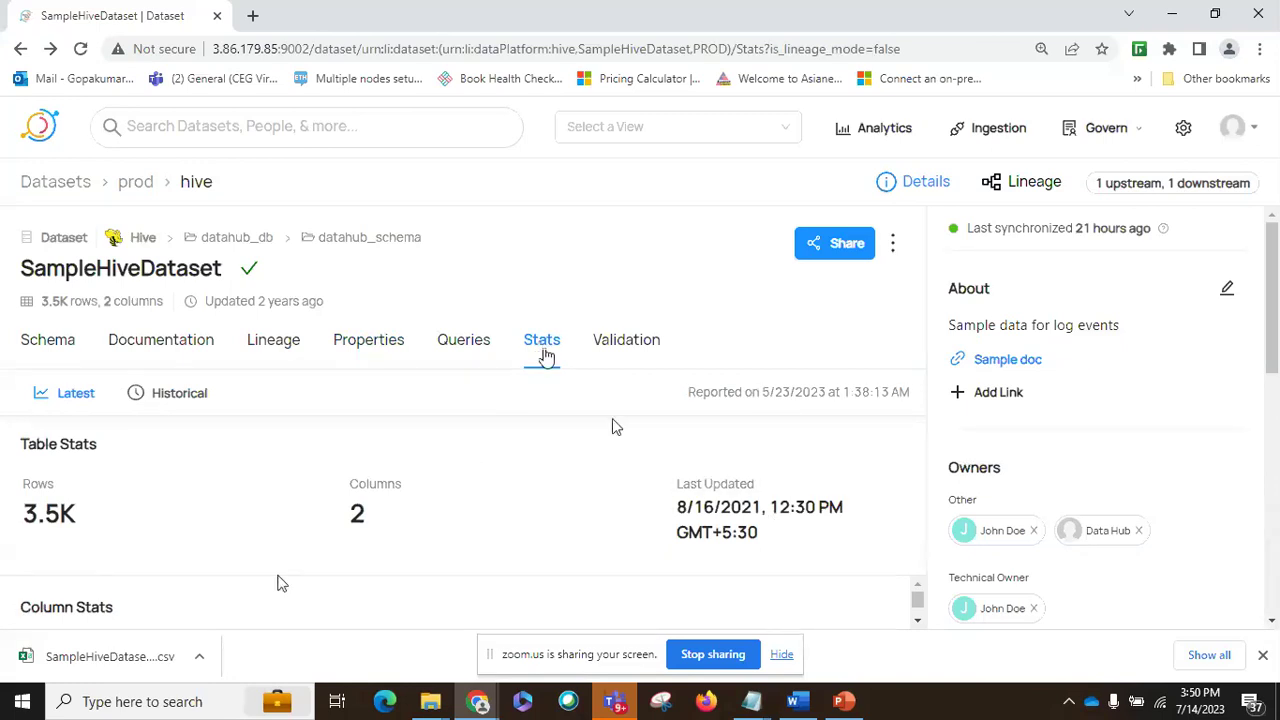
pyautogui.click(1262, 656)
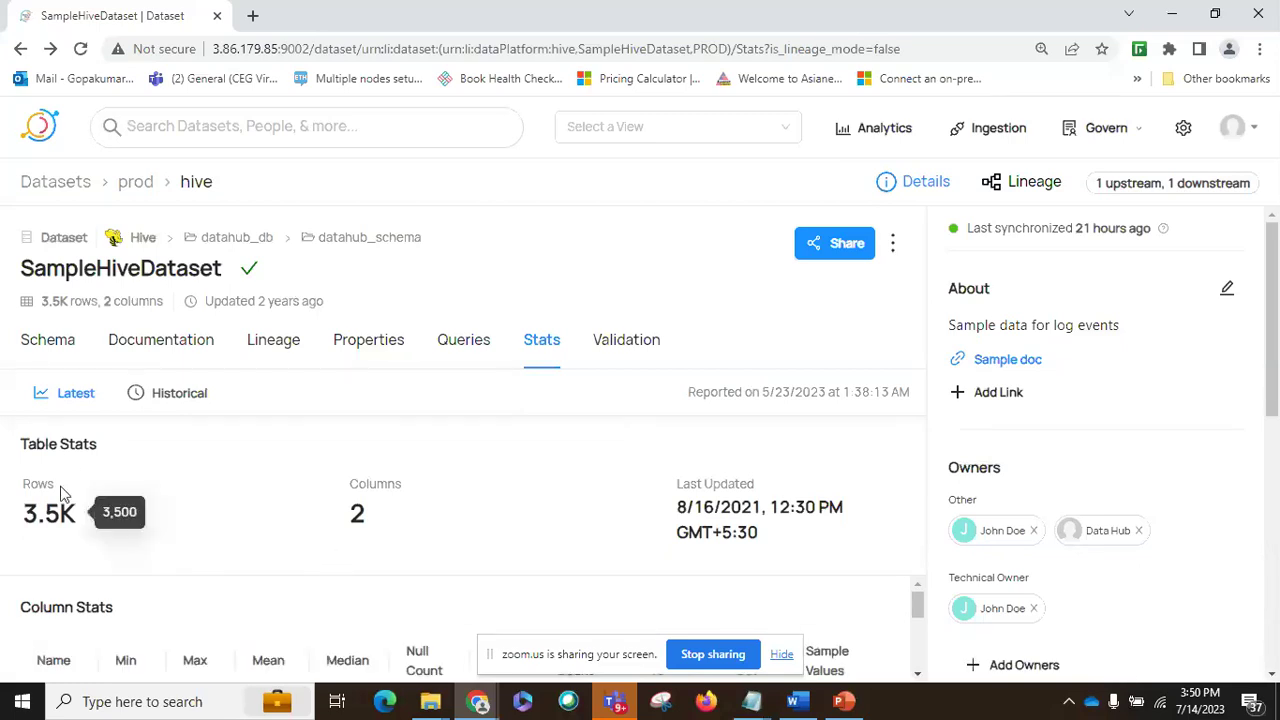
pyautogui.moveTo(32, 514)
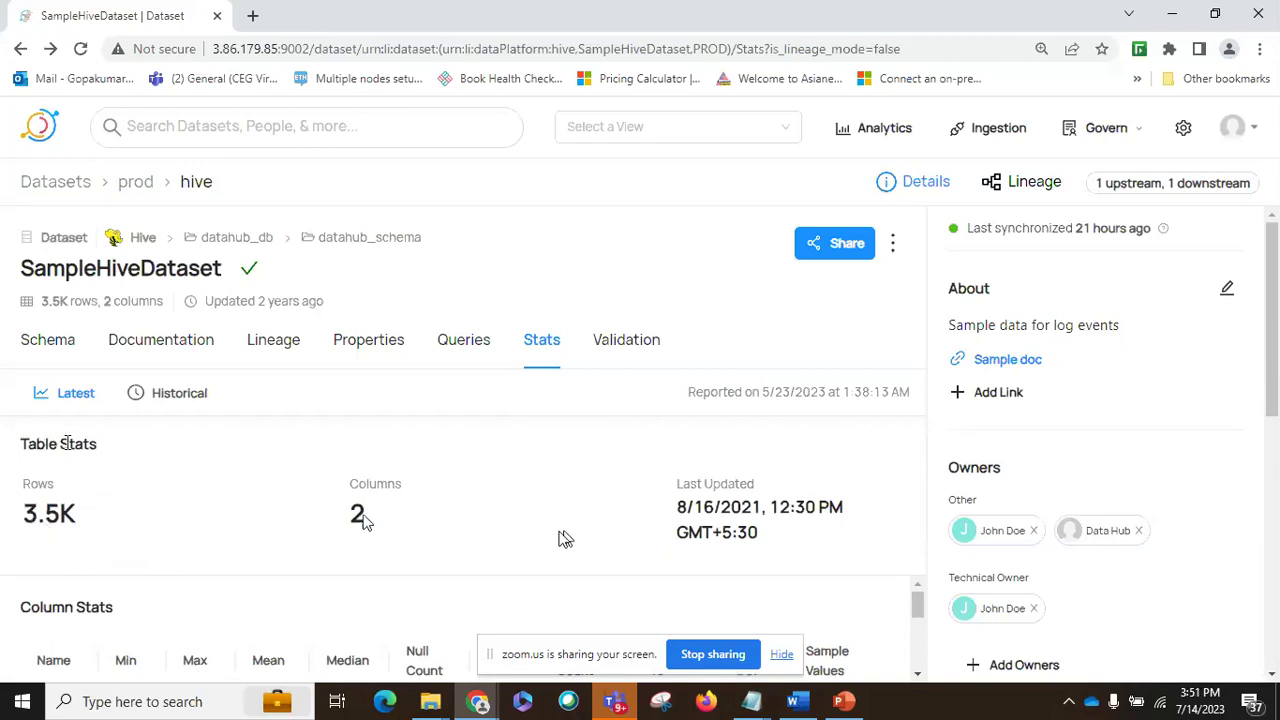
pyautogui.moveTo(700, 520)
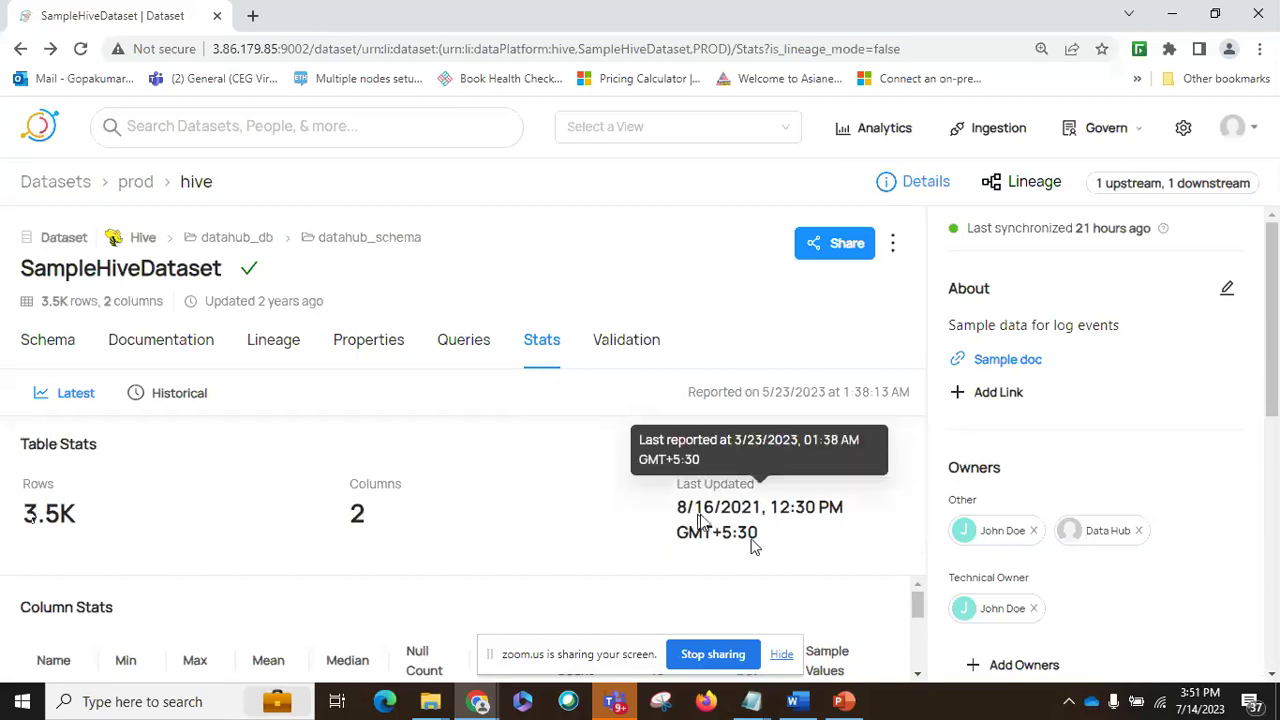
pyautogui.click(921, 627)
pyautogui.moveTo(921, 627)
pyautogui.mouseDown()
pyautogui.moveTo(920, 645)
pyautogui.moveTo(918, 627)
pyautogui.mouseUp()
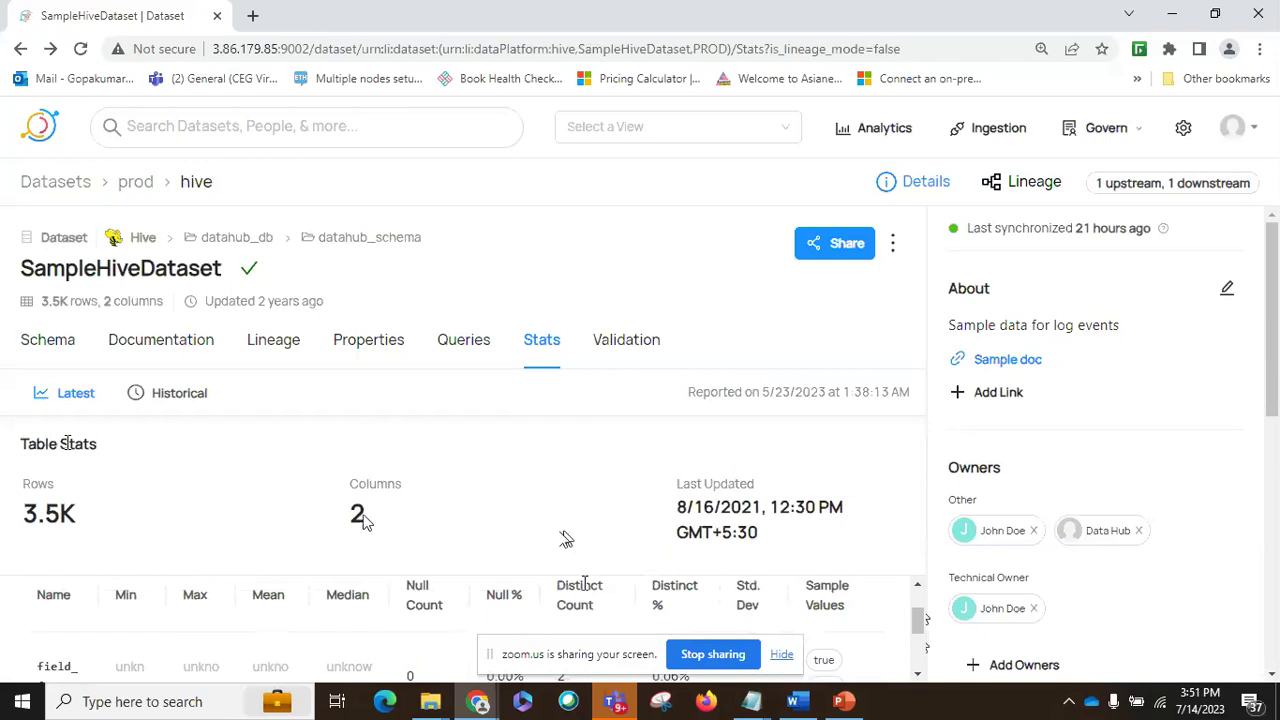
pyautogui.moveTo(921, 612)
pyautogui.mouseDown()
pyautogui.moveTo(932, 660)
pyautogui.moveTo(940, 620)
pyautogui.mouseUp()
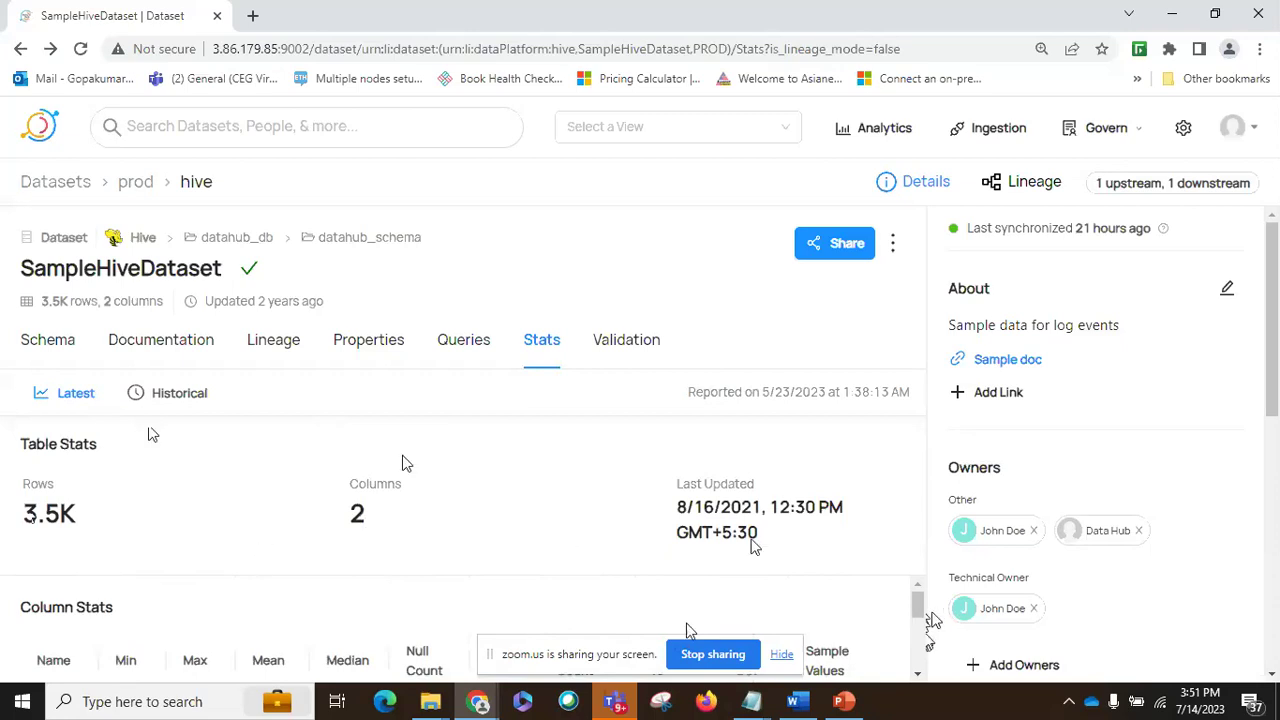
# Open the Validation tab and expand the passed assertion that field_foo values equal true
pyautogui.click(631, 351)
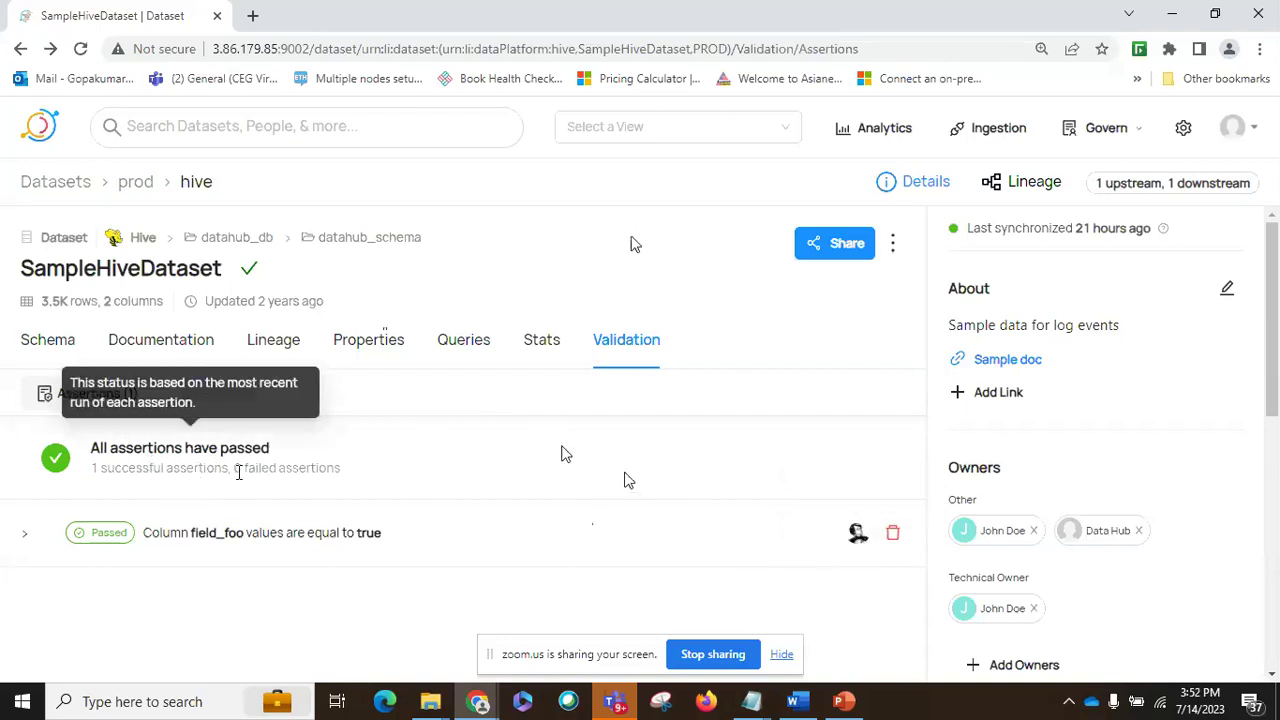
pyautogui.click(858, 535)
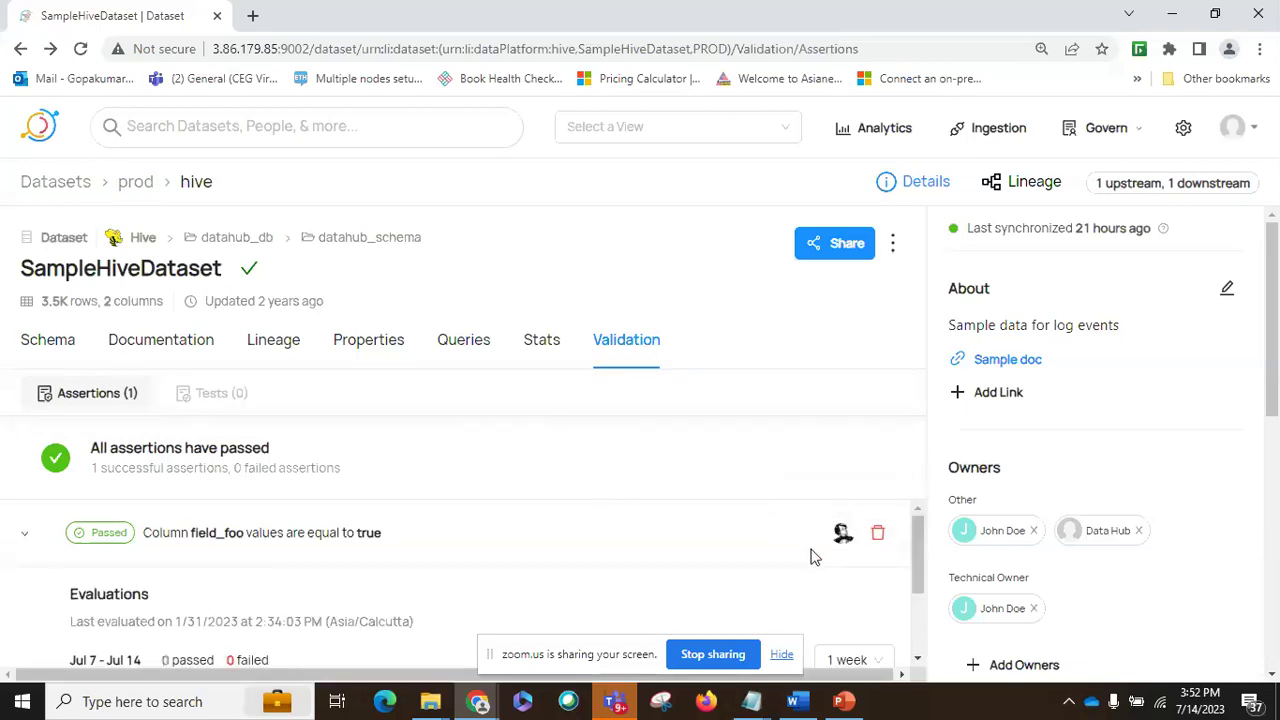
pyautogui.scroll(-1, 810, 562)
pyautogui.scroll(1, 840, 545)
pyautogui.scroll(-1, 850, 537)
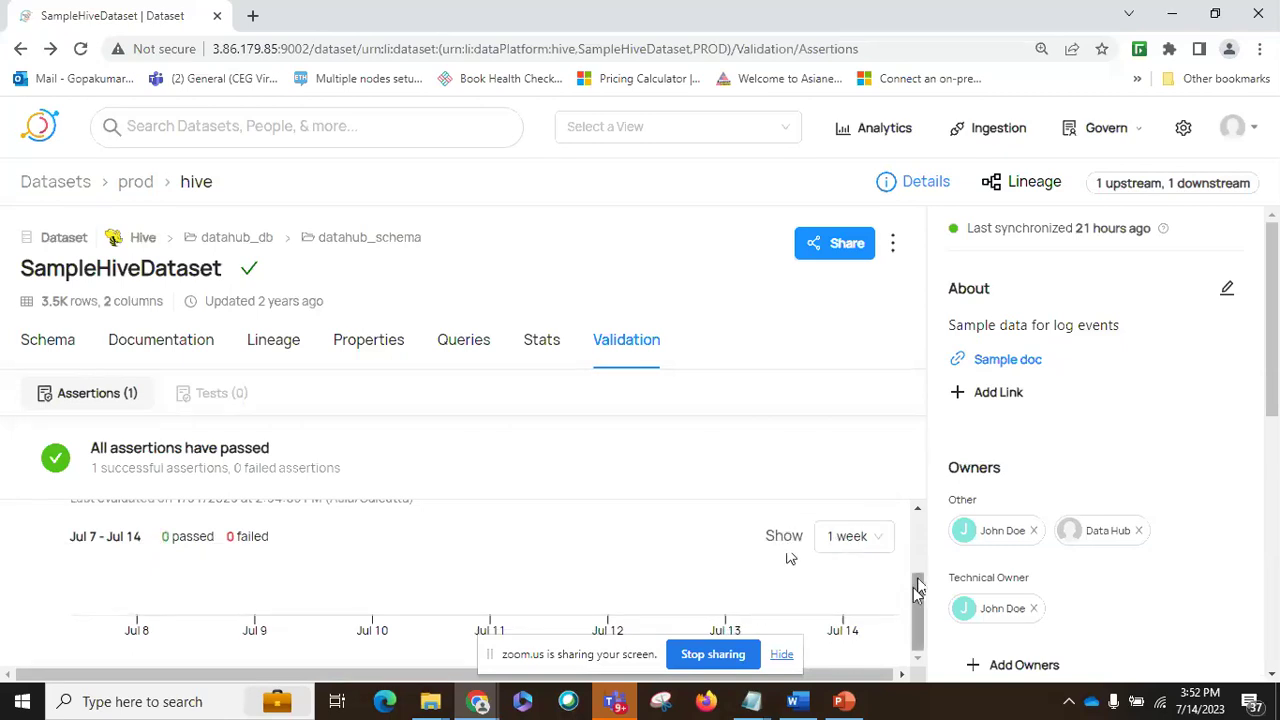
pyautogui.moveTo(917, 598); pyautogui.dragTo(918, 535)
pyautogui.moveTo(193, 530)
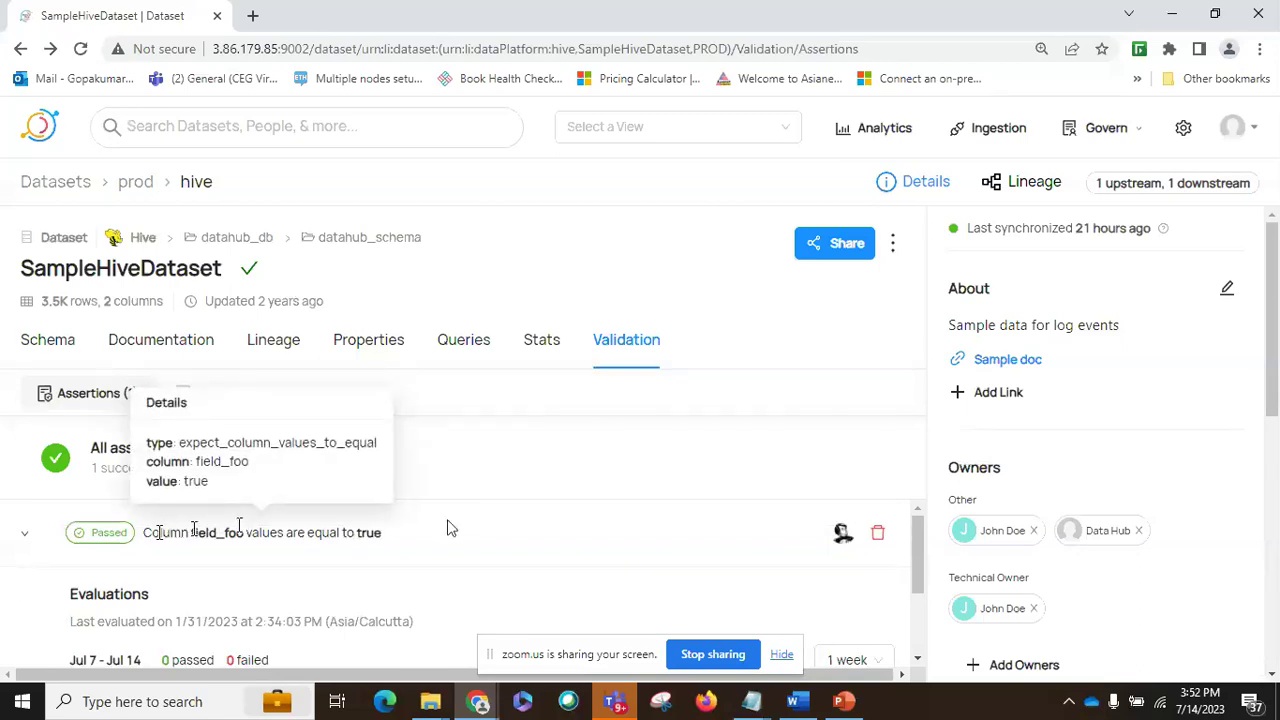
pyautogui.moveTo(152, 532); pyautogui.dragTo(470, 538)
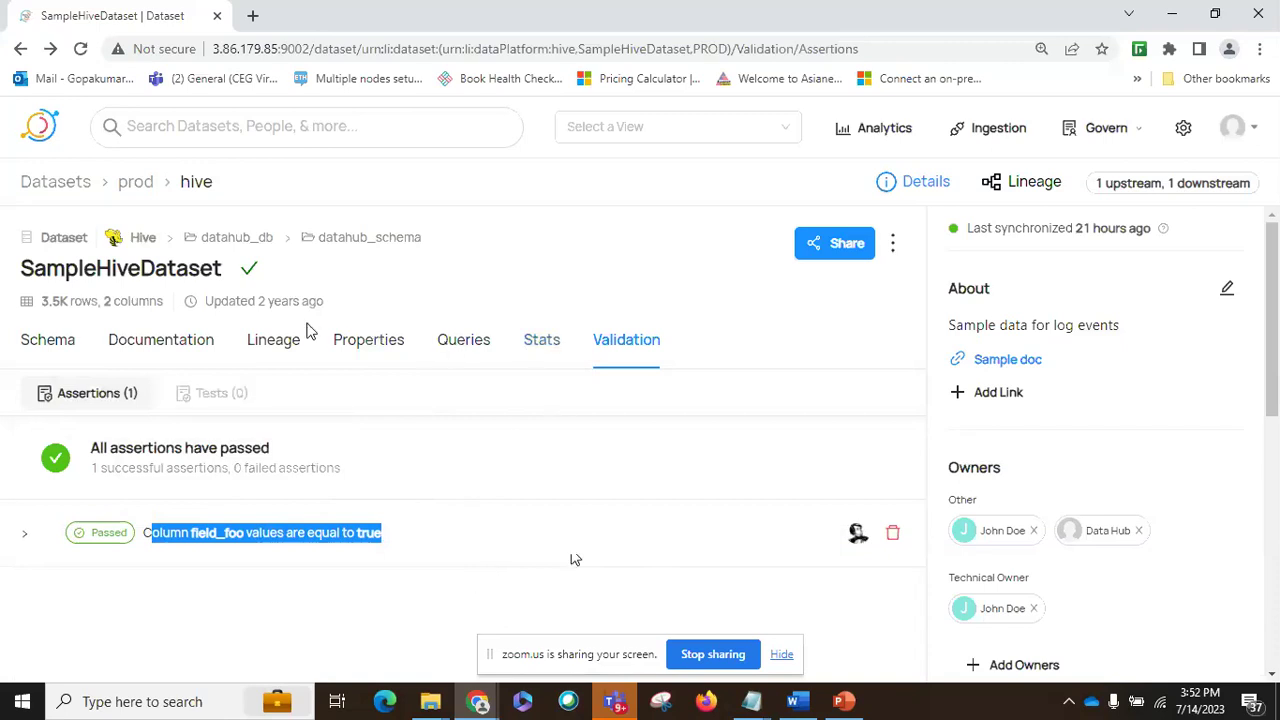
# Browse the Documentation, Lineage, Properties and Queries tabs of SampleHiveDataset
pyautogui.click(192, 345)
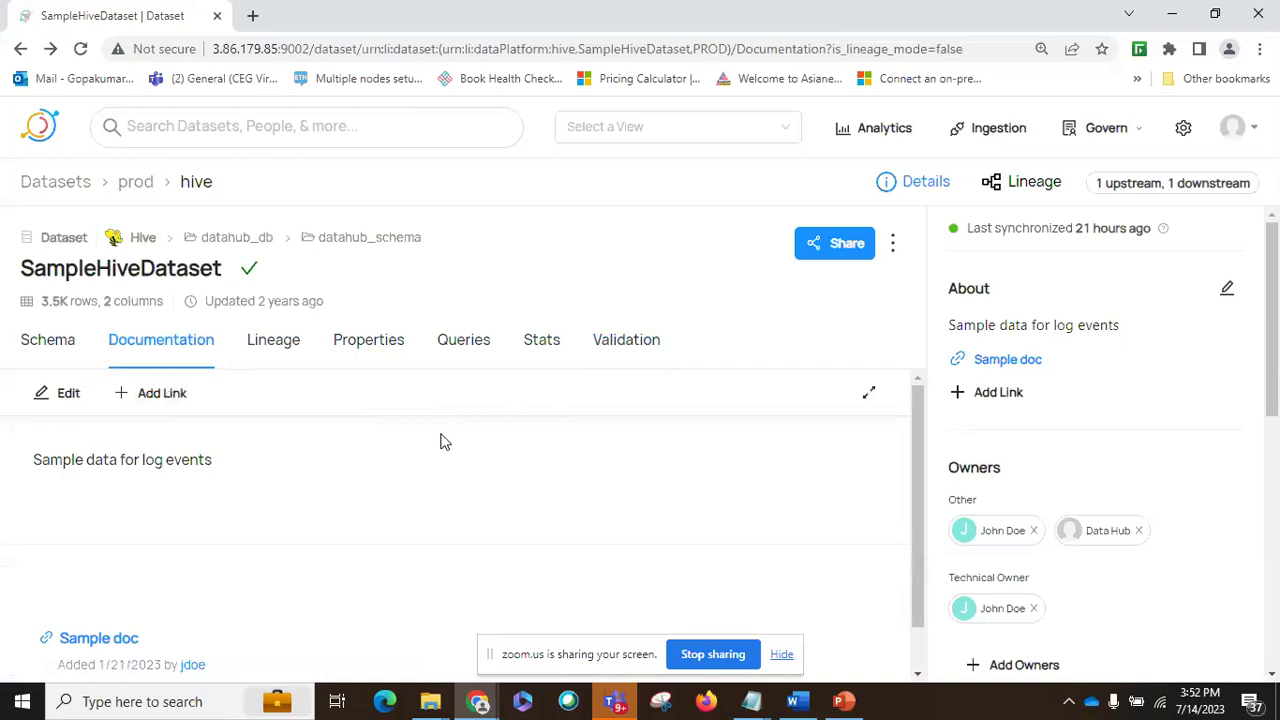
pyautogui.click(286, 350)
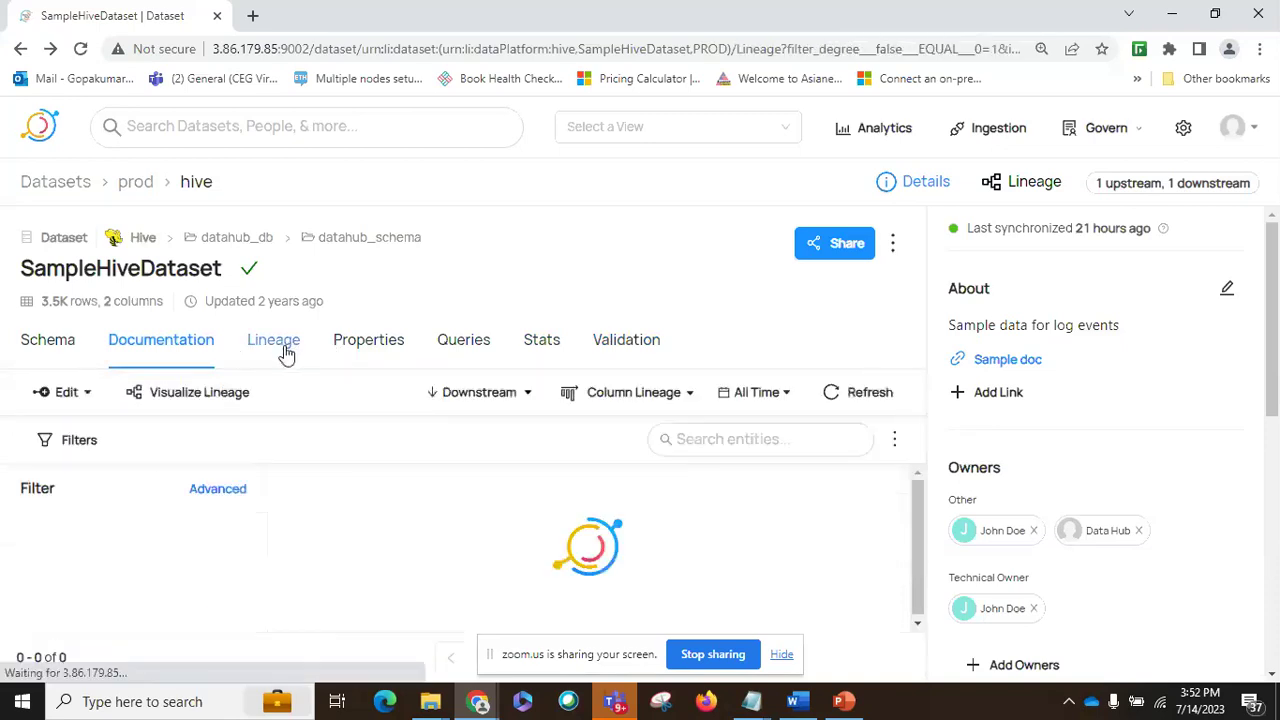
pyautogui.click(386, 350)
pyautogui.click(468, 348)
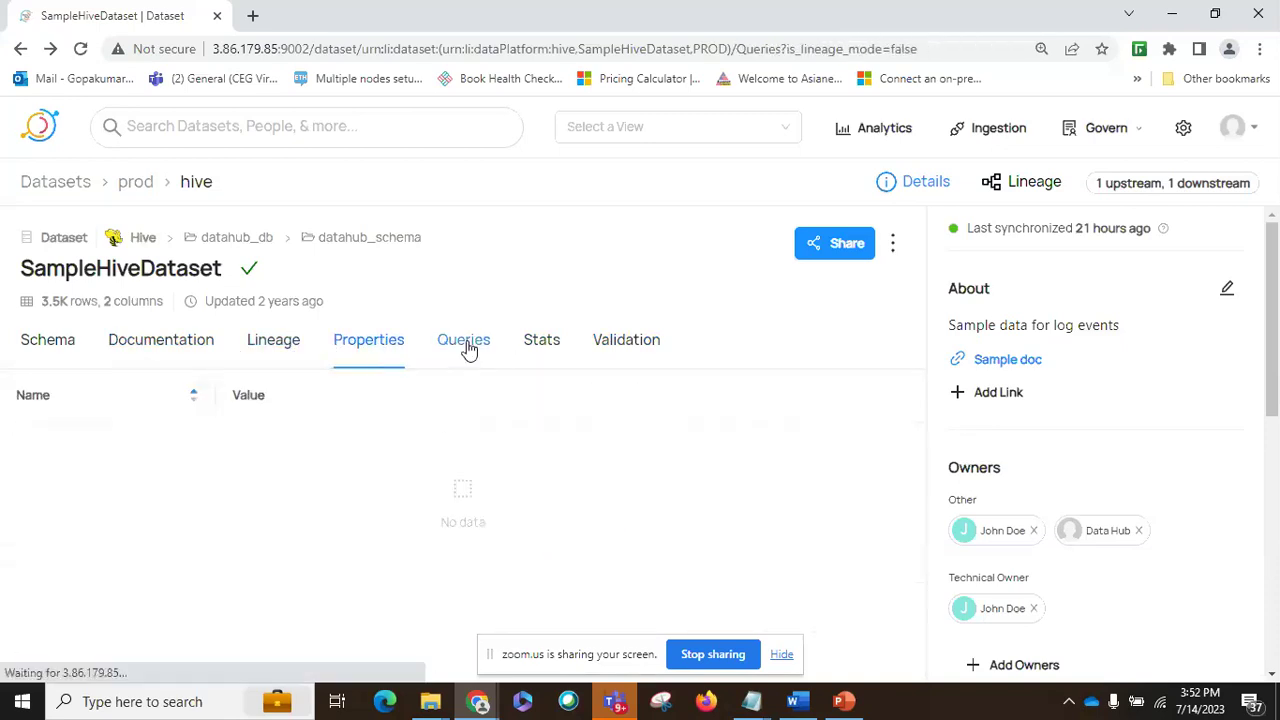
pyautogui.scroll(-5, 565, 493)
pyautogui.scroll(5, 568, 497)
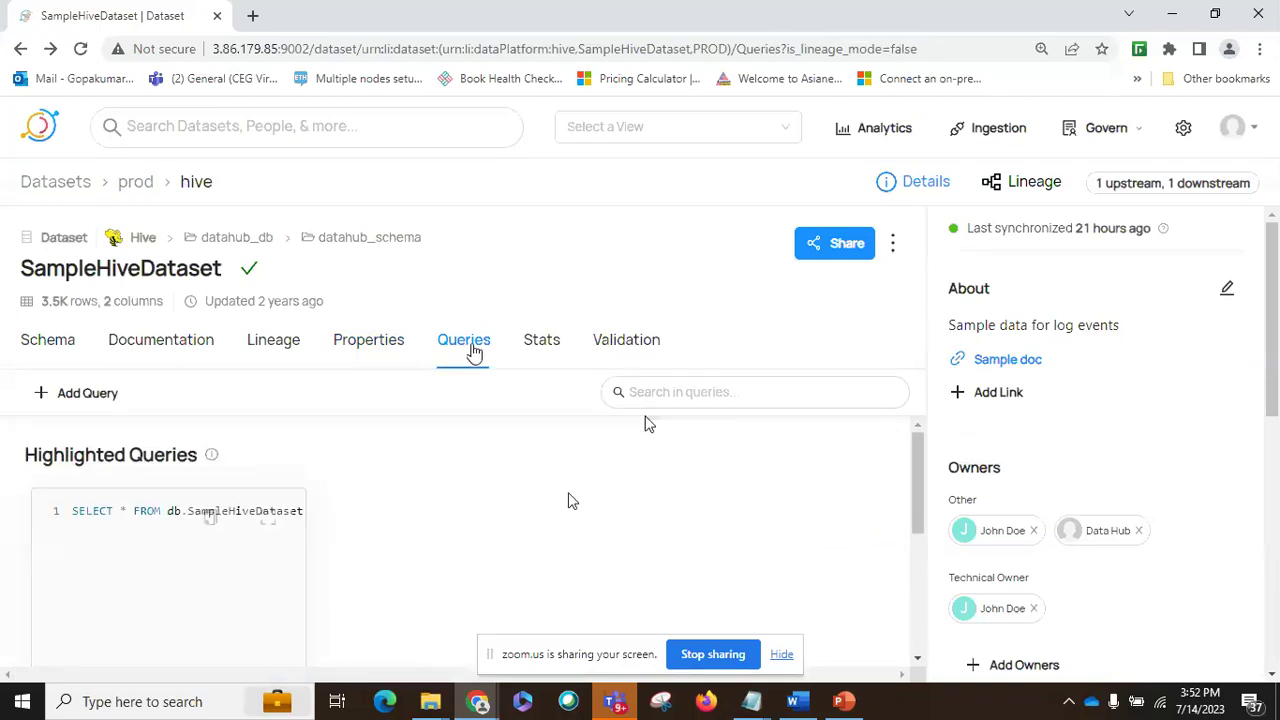
# Show the schema fields with each field's 'Added in' column history
pyautogui.click(48, 342)
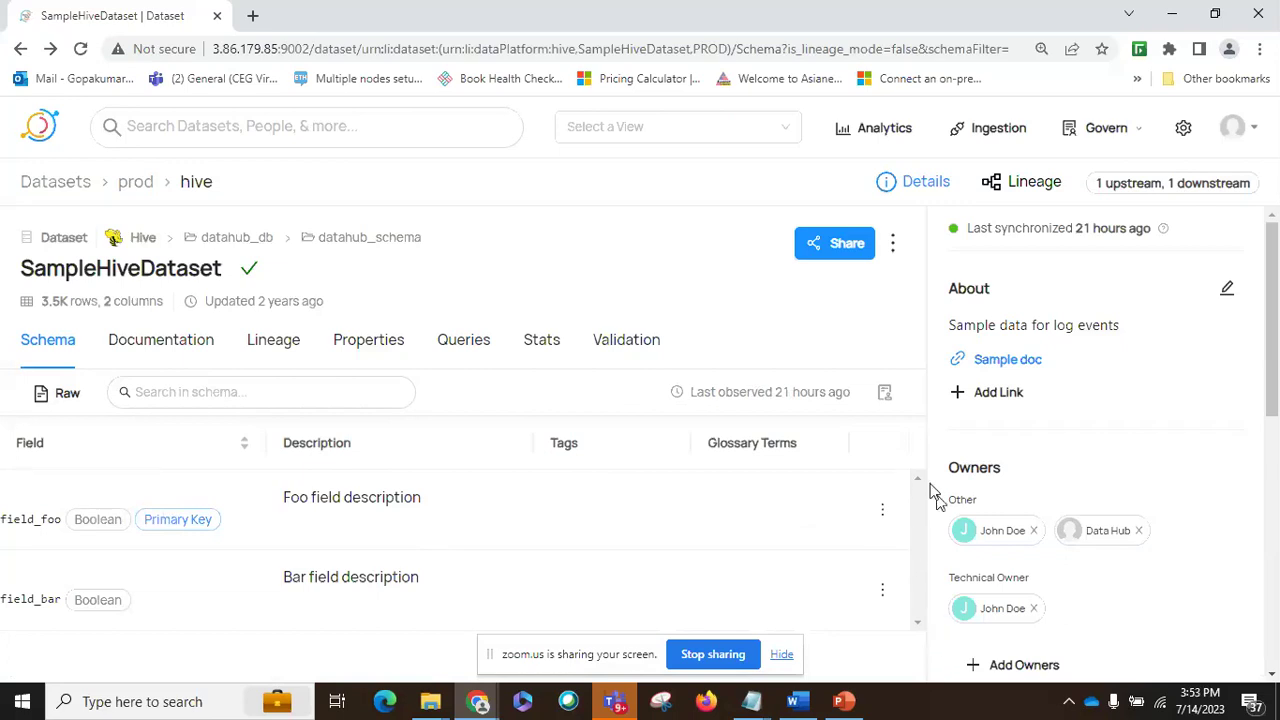
pyautogui.moveTo(113, 522)
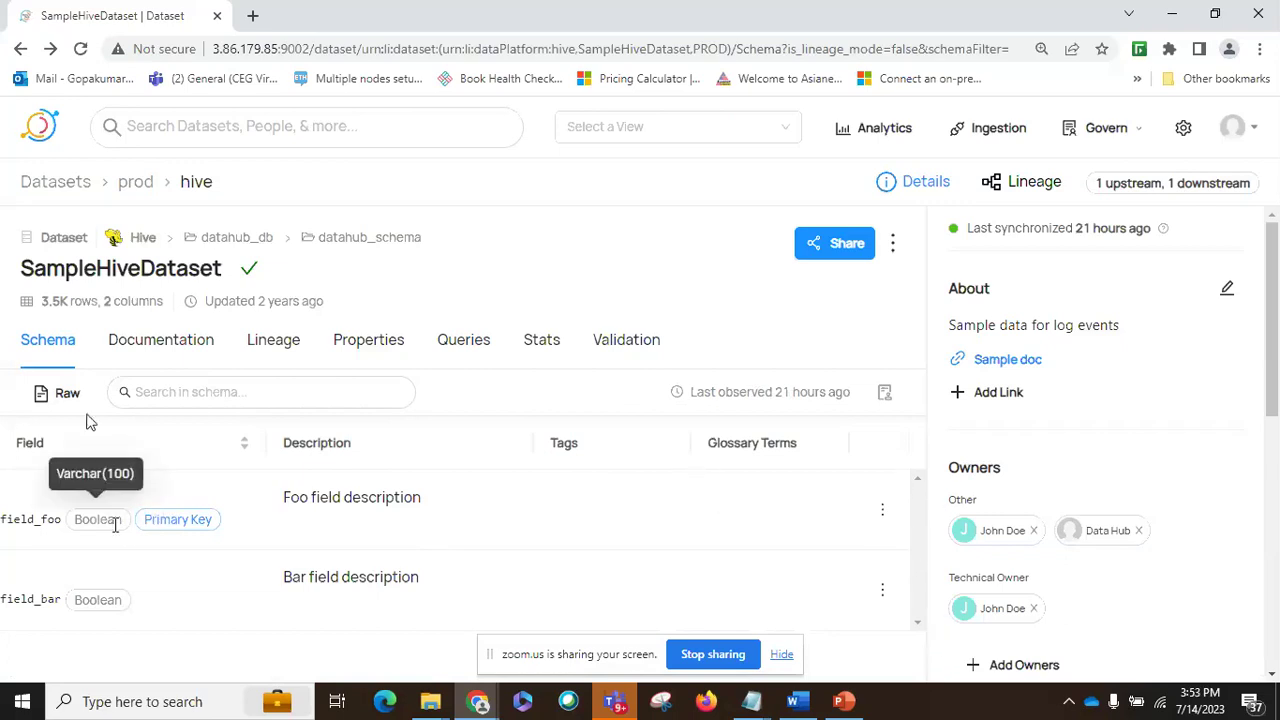
pyautogui.click(43, 358)
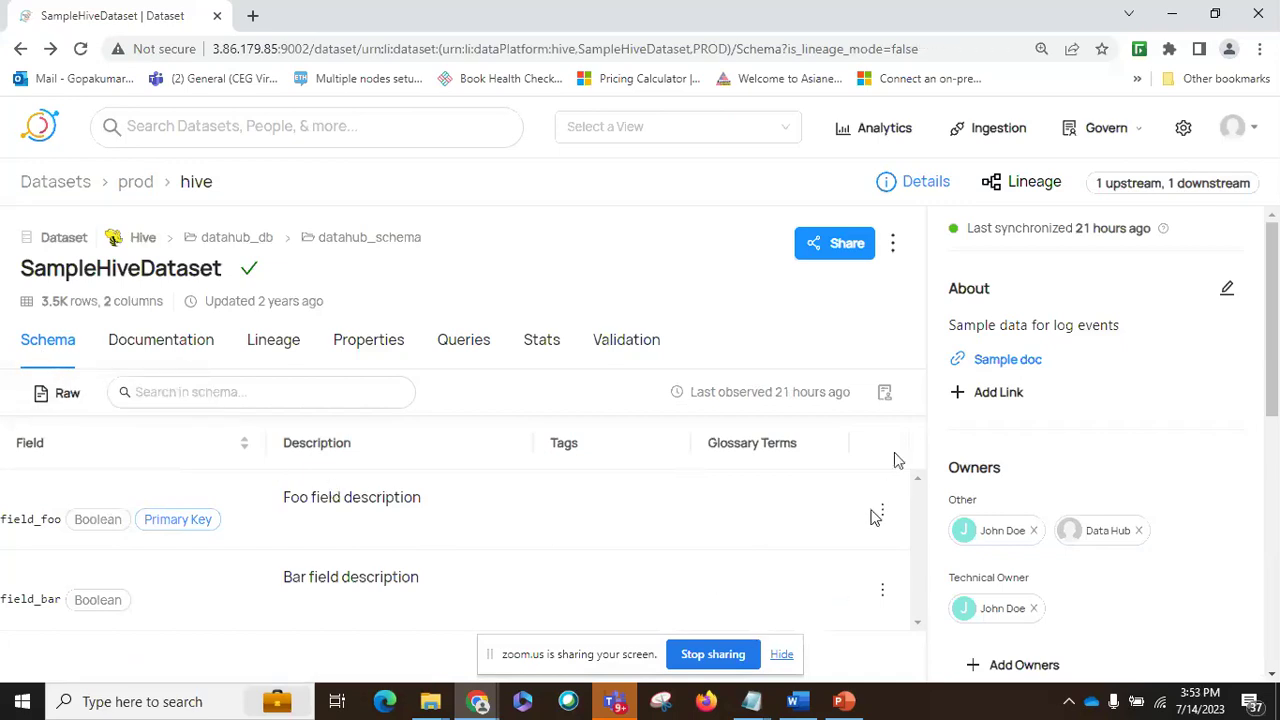
pyautogui.click(885, 395)
pyautogui.scroll(-1, 255, 590)
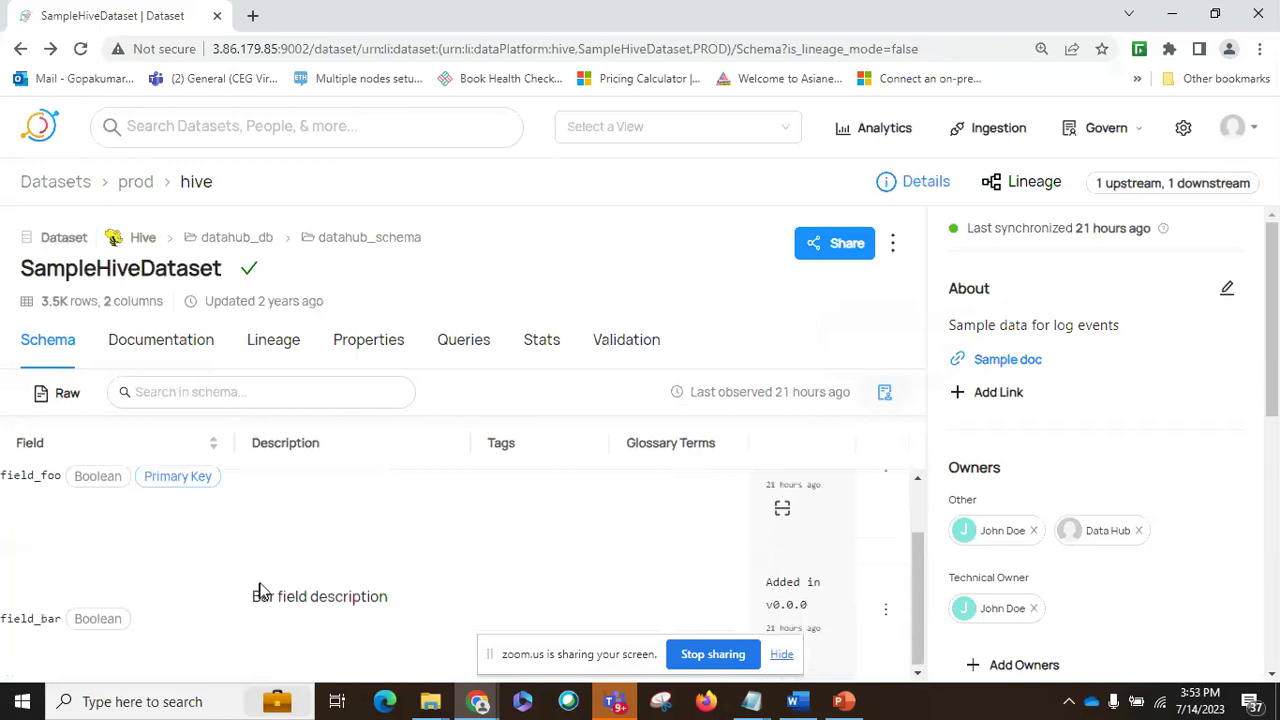
pyautogui.scroll(1, 787, 563)
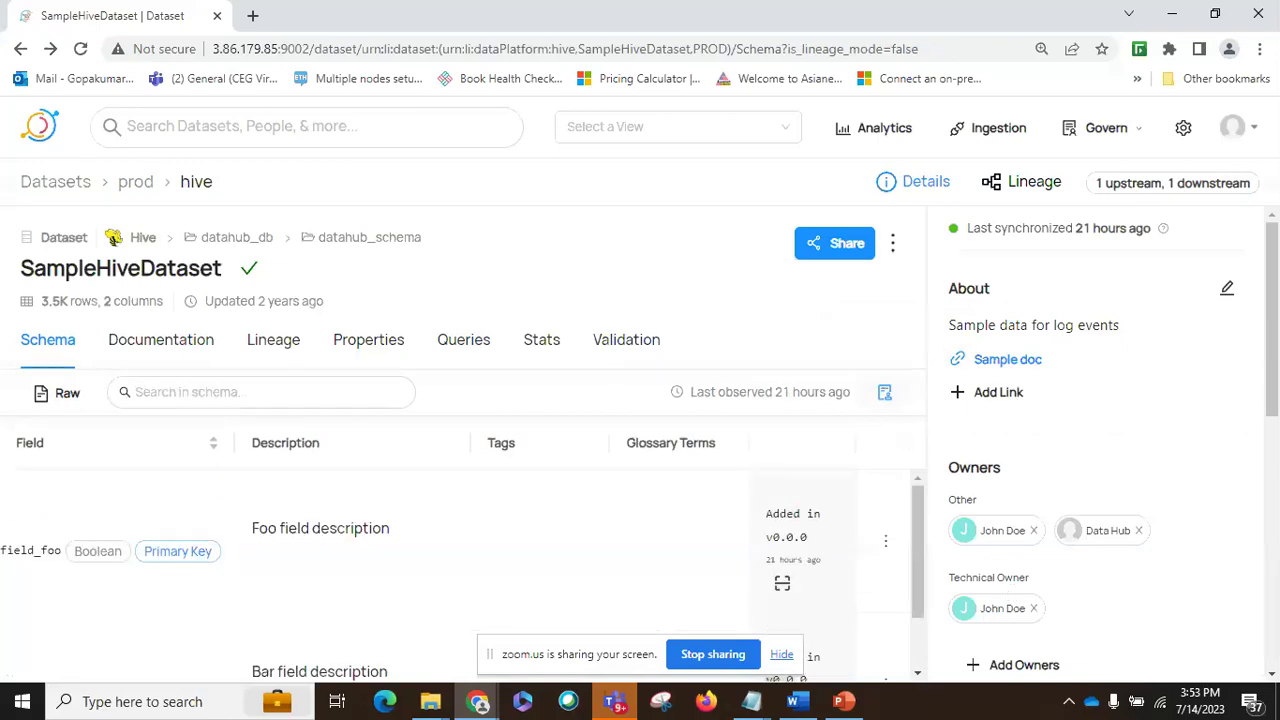
pyautogui.scroll(-2, 800, 535)
pyautogui.scroll(2, 800, 535)
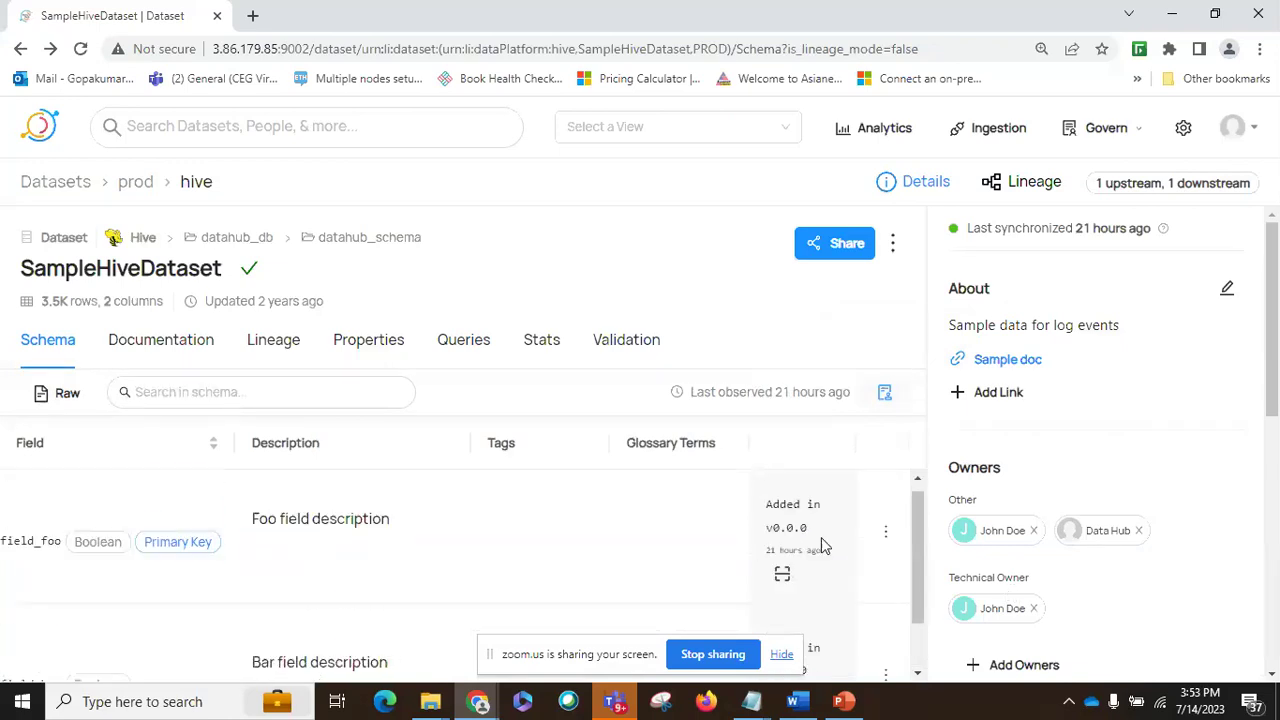
pyautogui.scroll(-1, 798, 564)
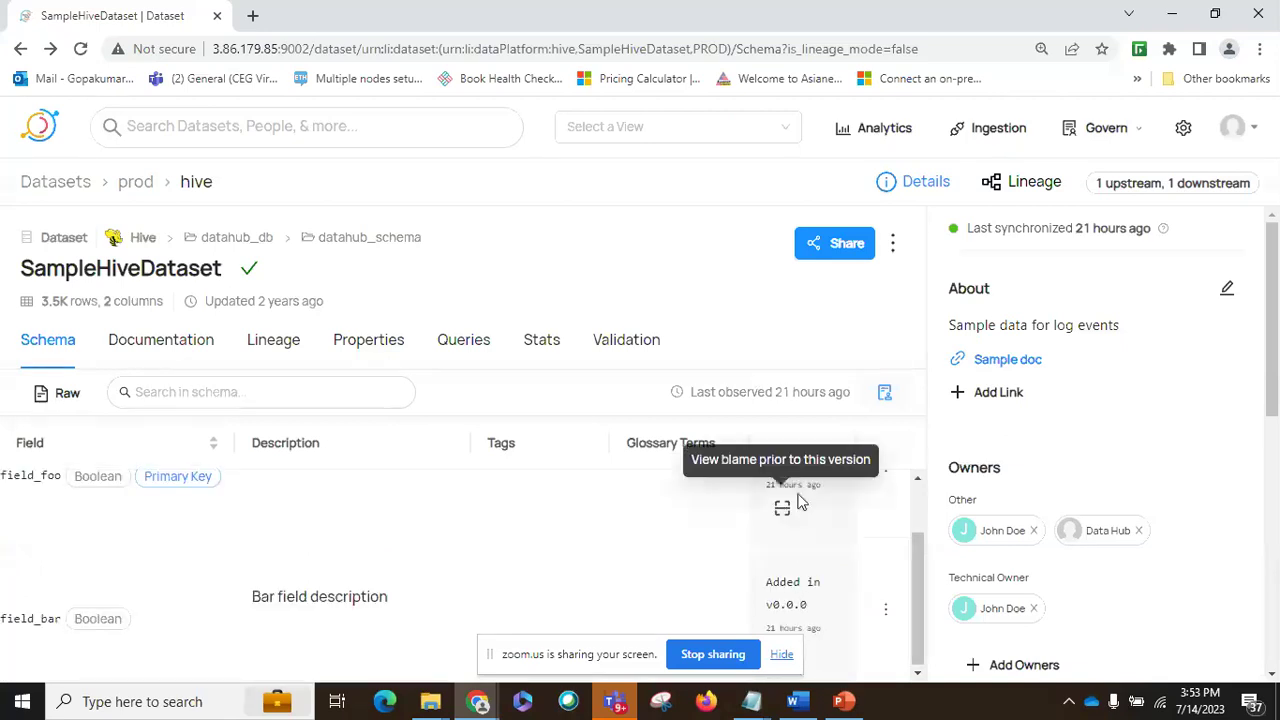
pyautogui.scroll(1, 785, 570)
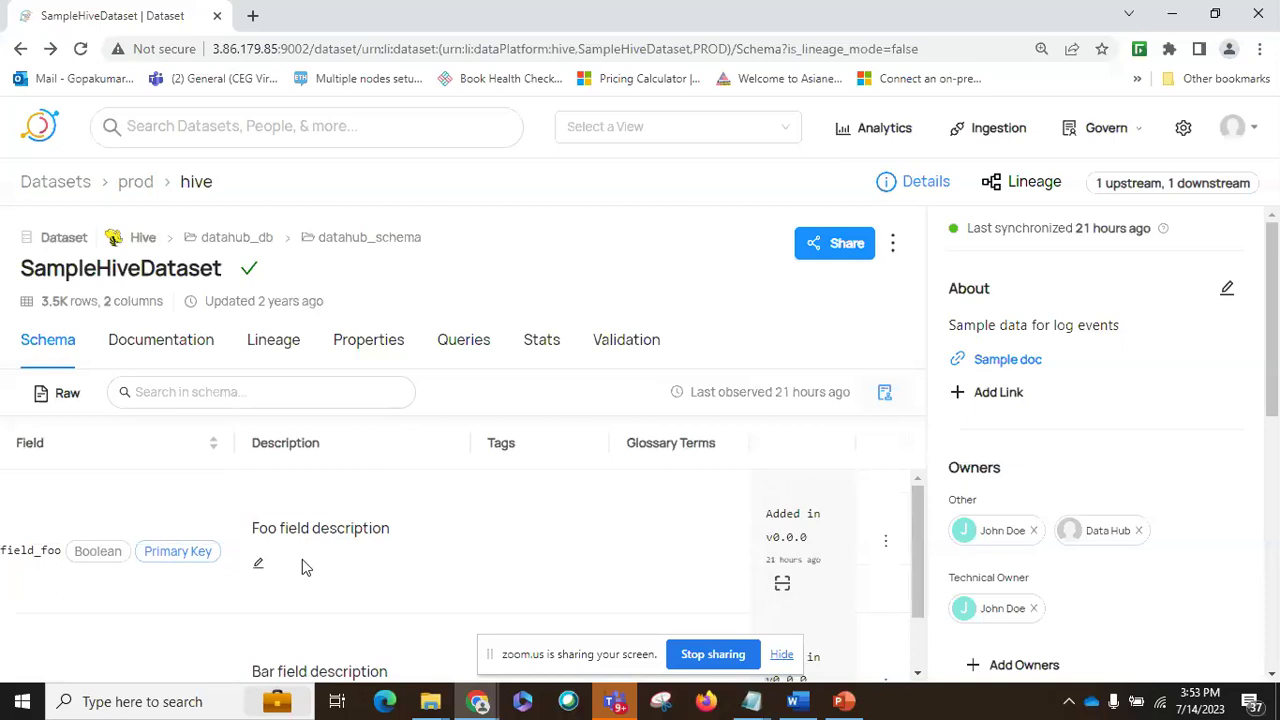
pyautogui.scroll(-1, 343, 550)
pyautogui.scroll(1, 312, 556)
# Return to the Validation assertions and glance at the Govern menu
pyautogui.click(624, 343)
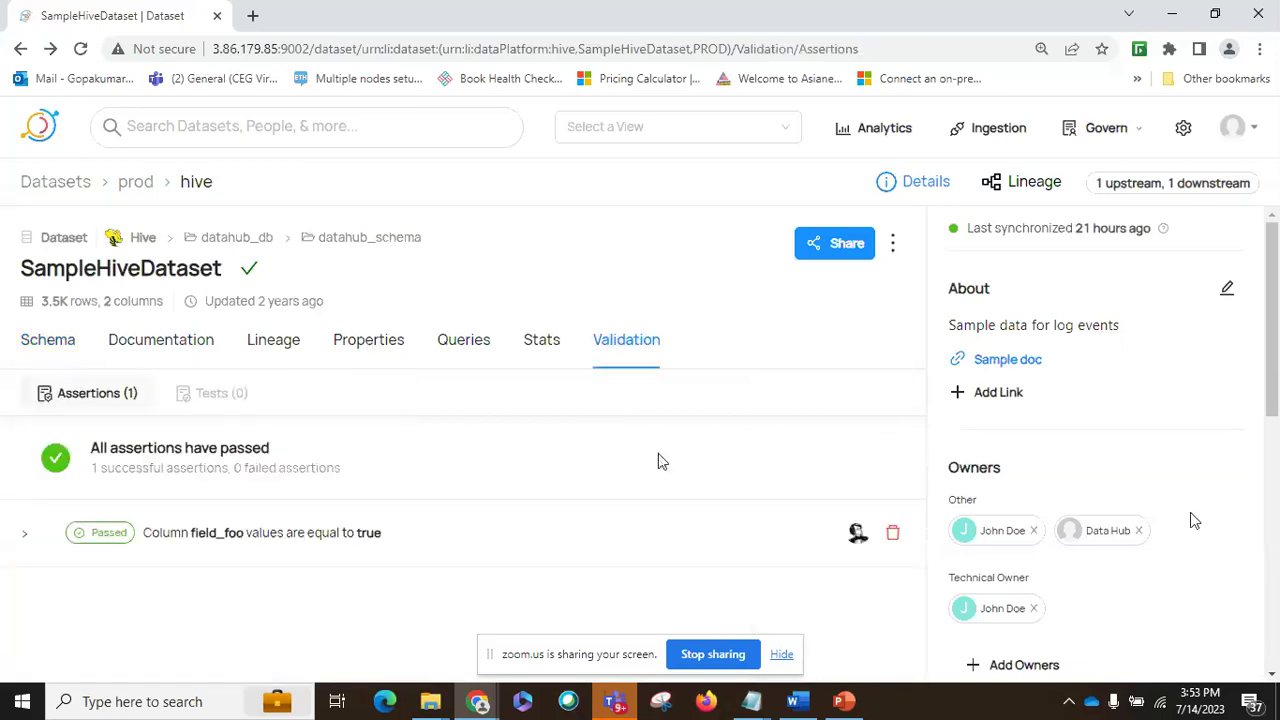
pyautogui.scroll(-2, 1123, 480)
pyautogui.scroll(2, 1123, 474)
pyautogui.click(1103, 142)
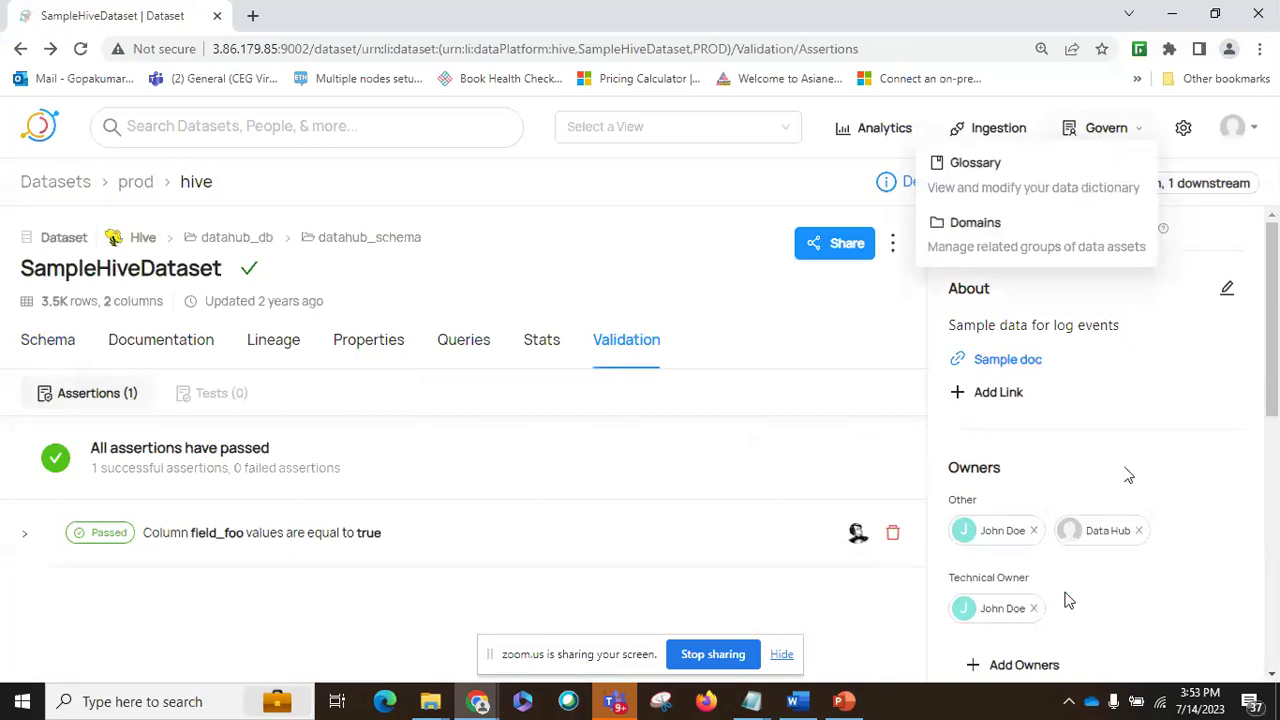
pyautogui.scroll(-2, 1066, 598)
pyautogui.scroll(1, 1066, 595)
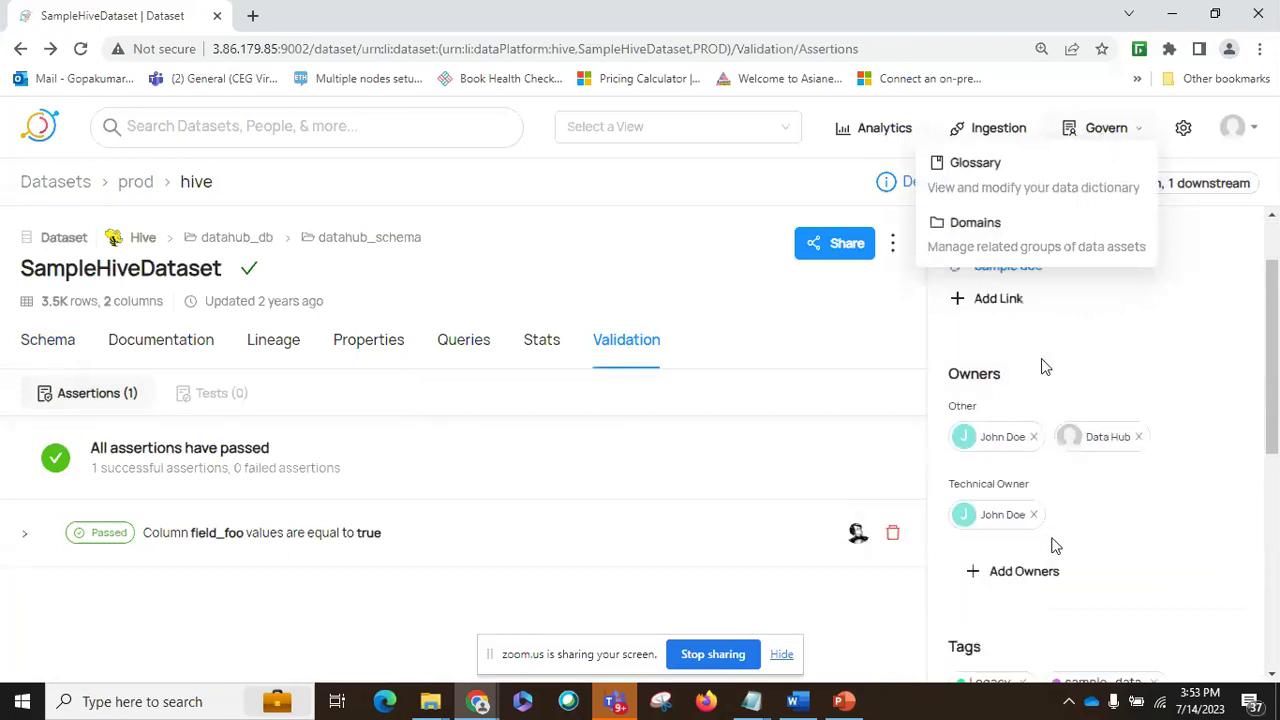
pyautogui.click(1160, 364)
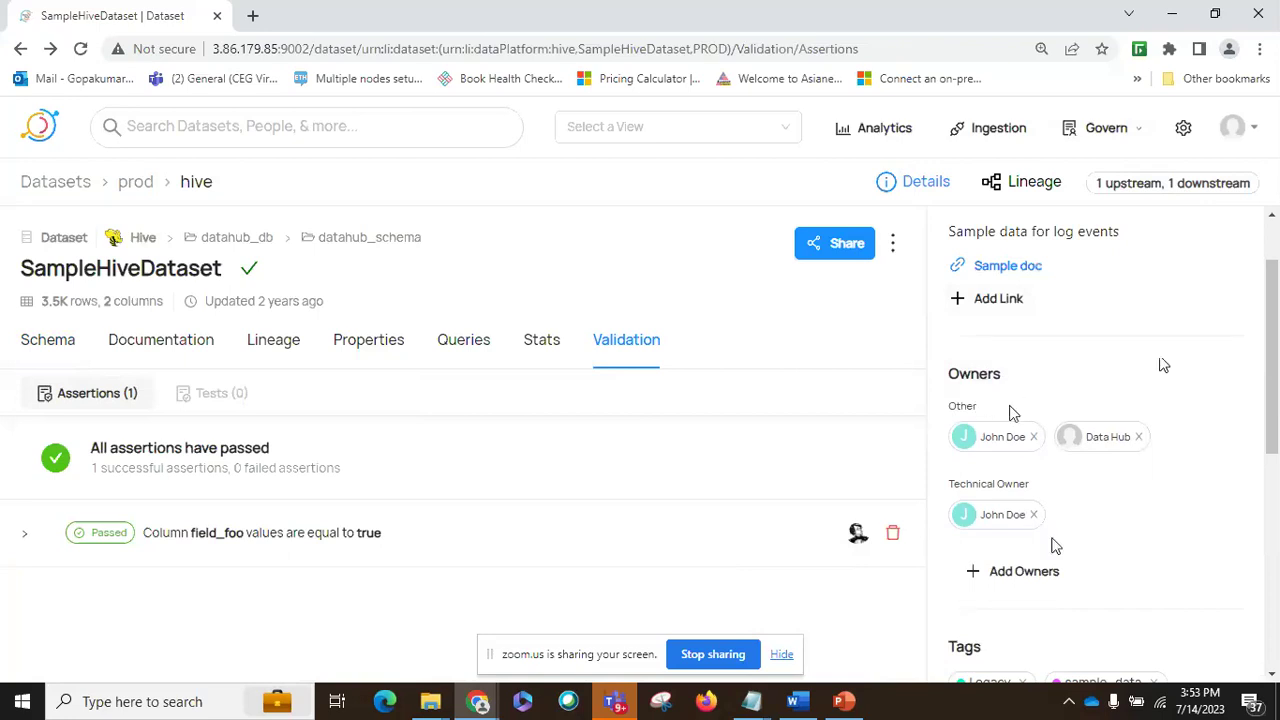
# Review the sidebar: Other and Technical owners, Legacy and sample_data tags
pyautogui.scroll(-1, 1012, 413)
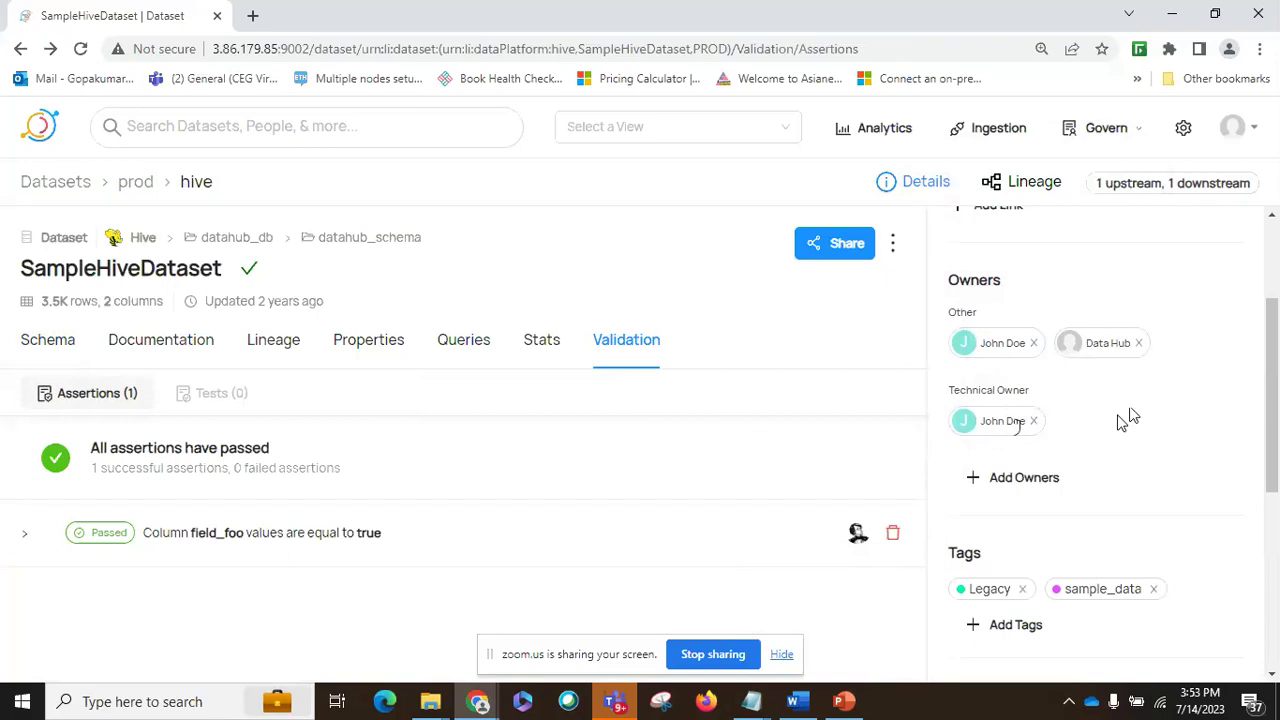
pyautogui.scroll(-1, 1120, 420)
pyautogui.scroll(2, 1117, 420)
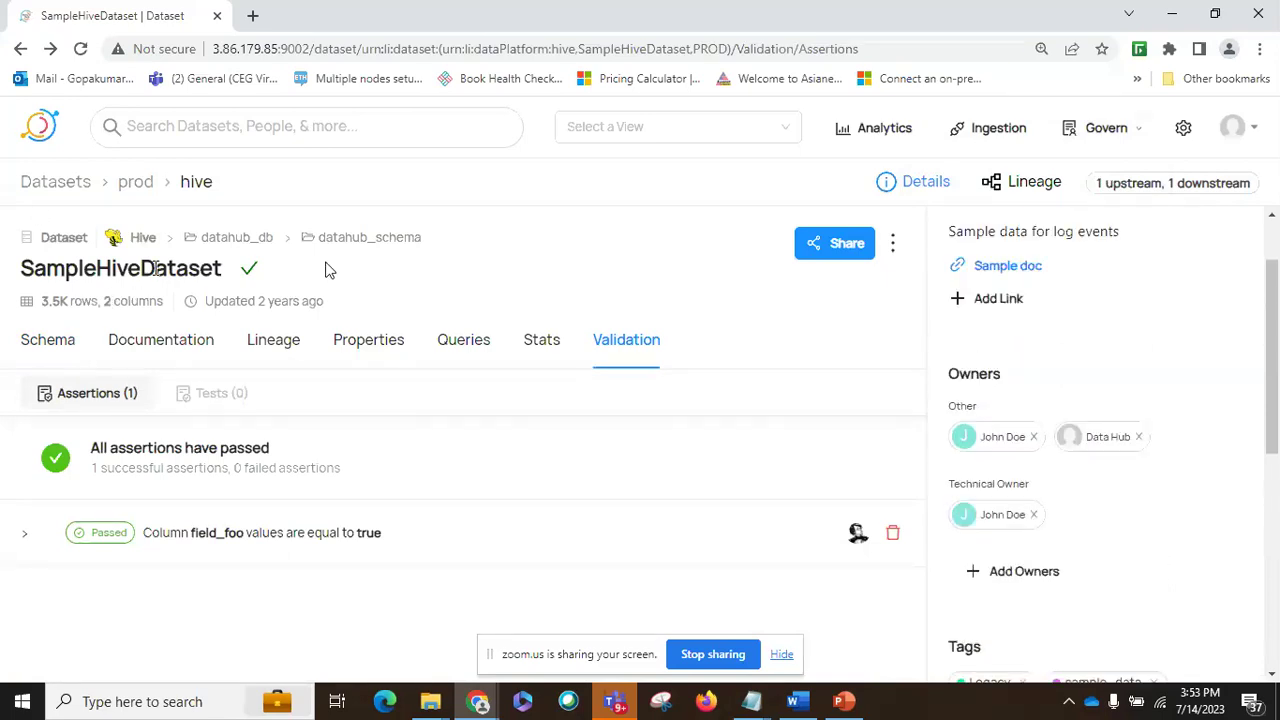
pyautogui.scroll(1, 1080, 408)
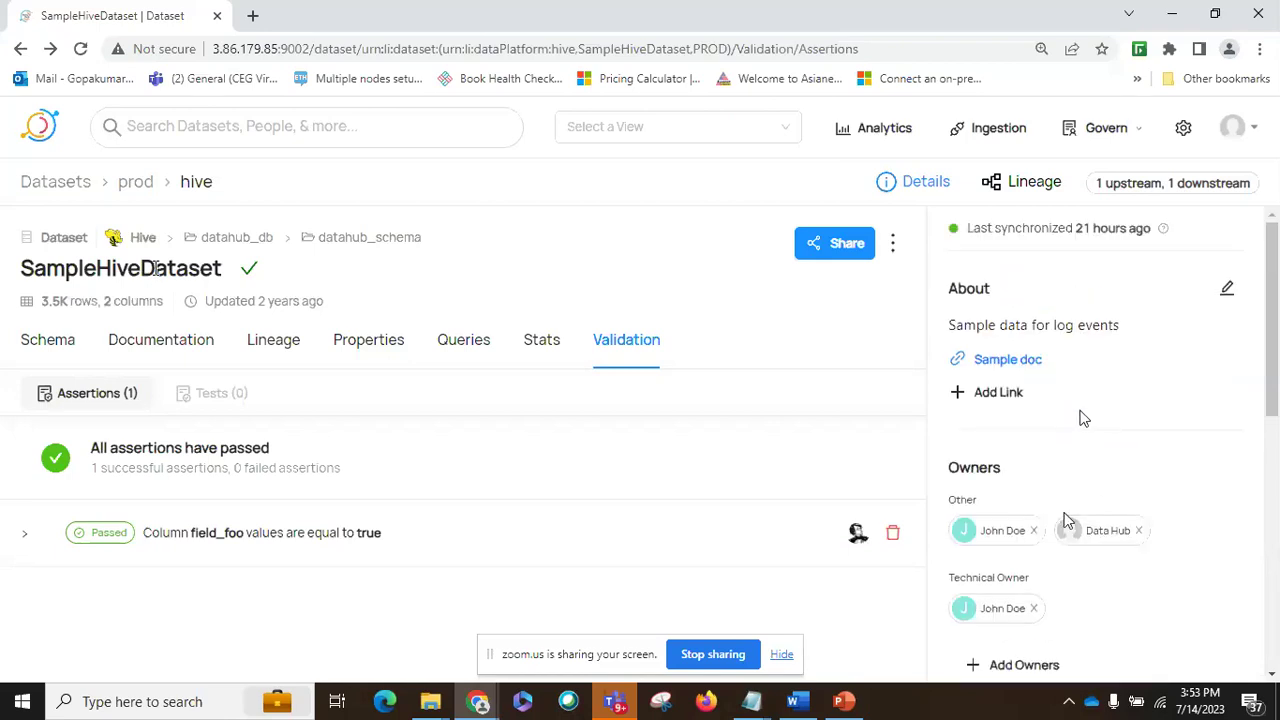
pyautogui.scroll(-2, 1080, 417)
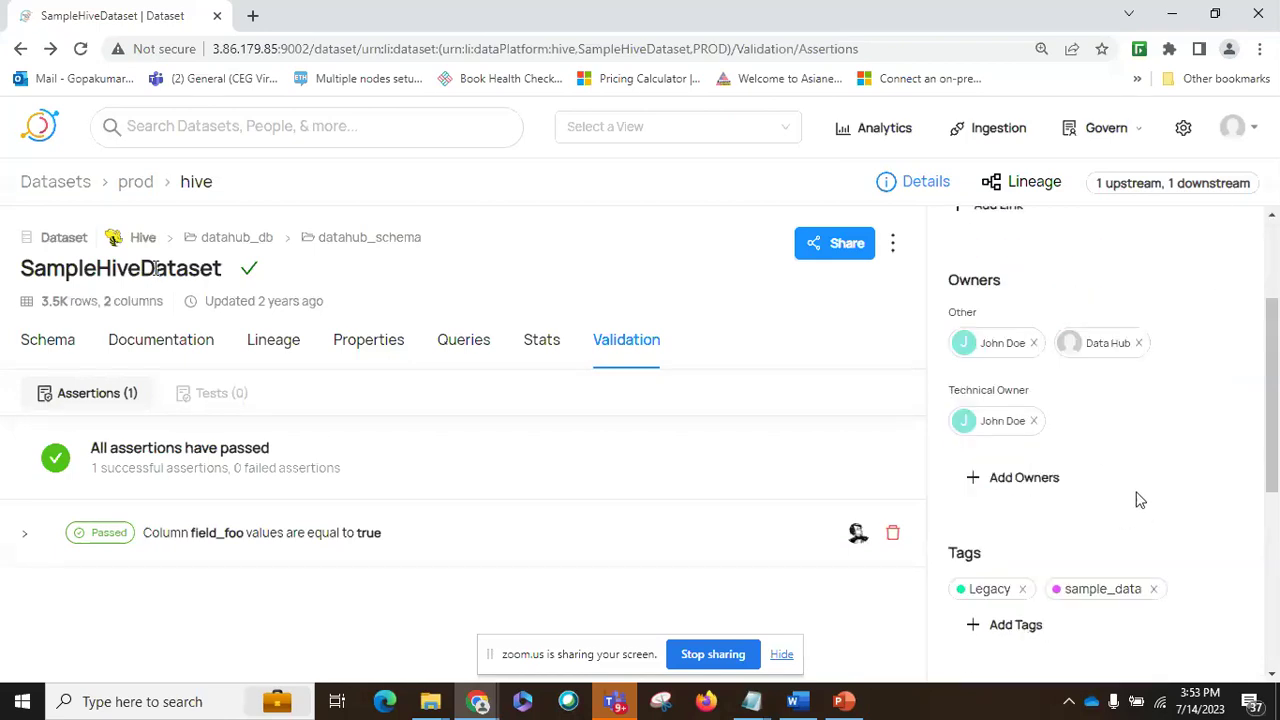
# Add a user as a Business Owner of SampleHiveDataset
pyautogui.click(1042, 478)
pyautogui.click(523, 355)
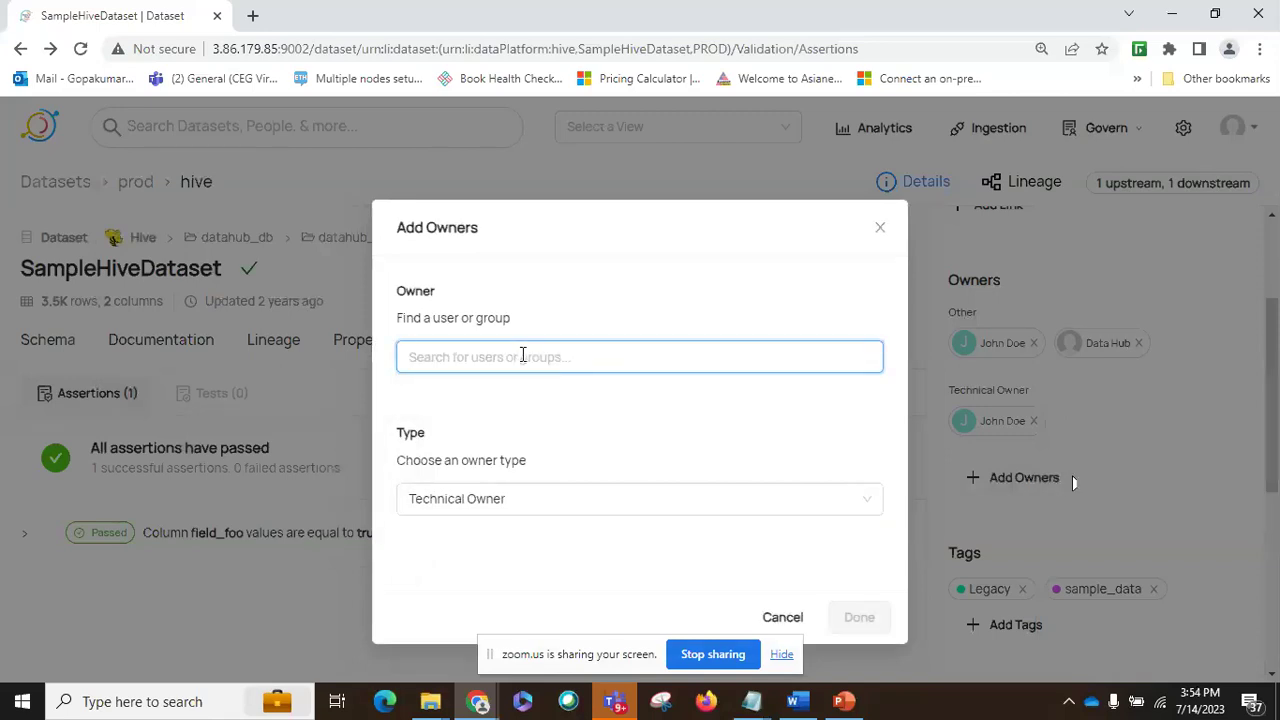
pyautogui.write('a')
pyautogui.press('BackSpace')
pyautogui.click(521, 353)
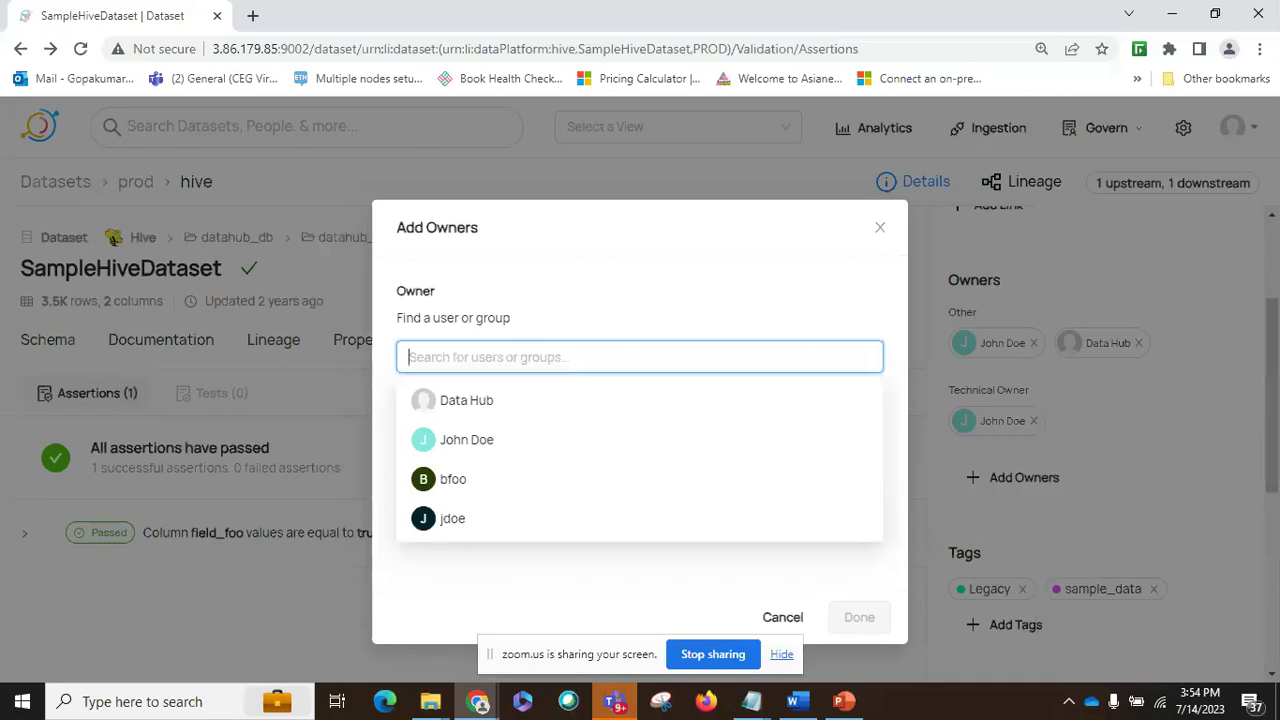
pyautogui.click(442, 524)
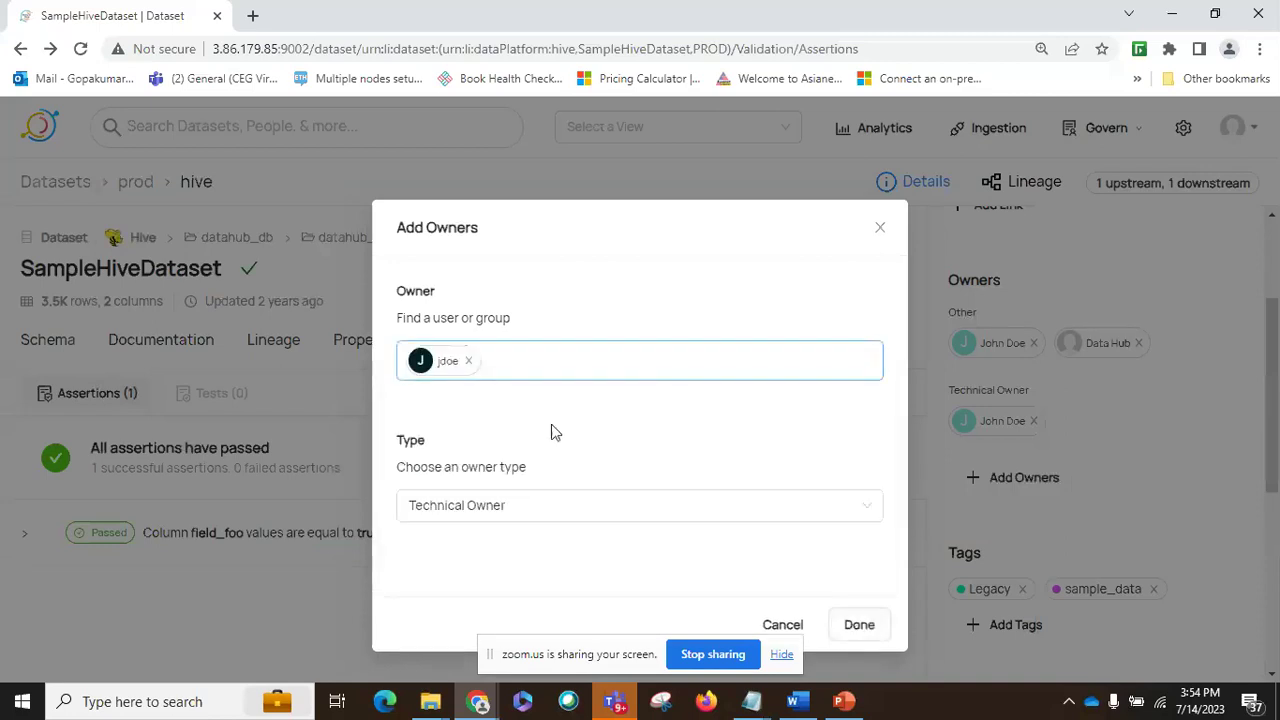
pyautogui.click(523, 506)
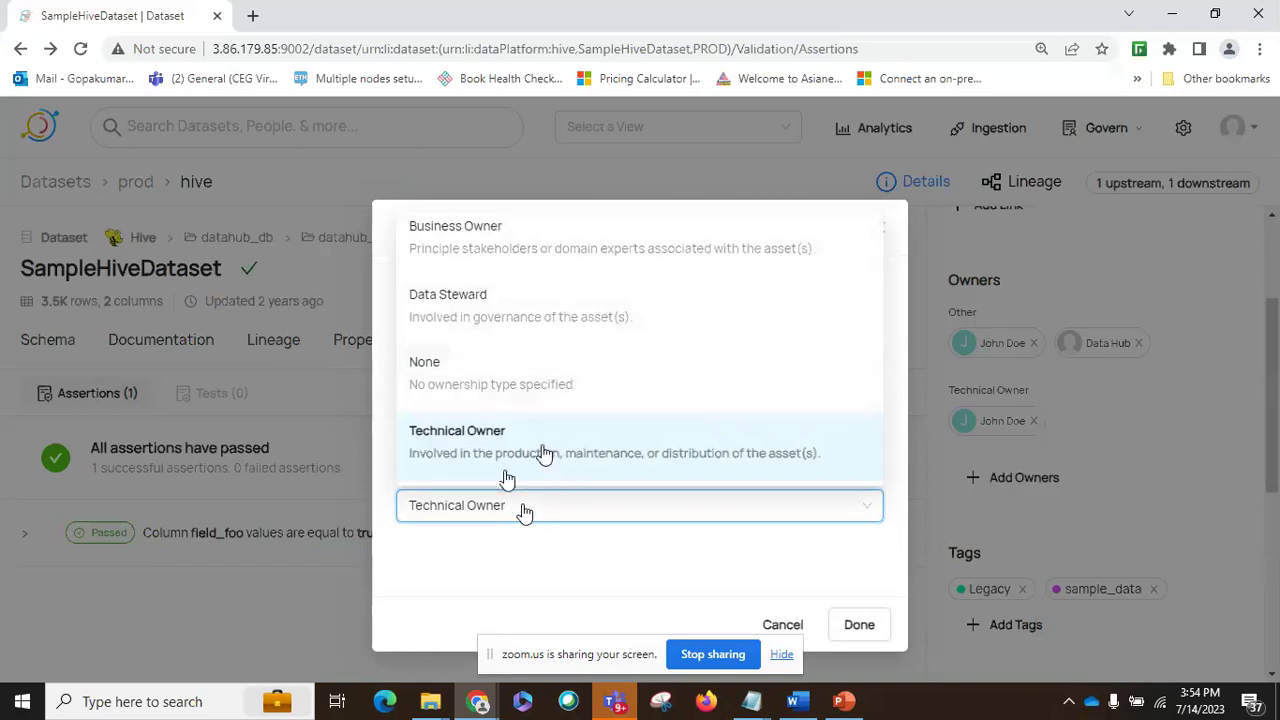
pyautogui.click(505, 265)
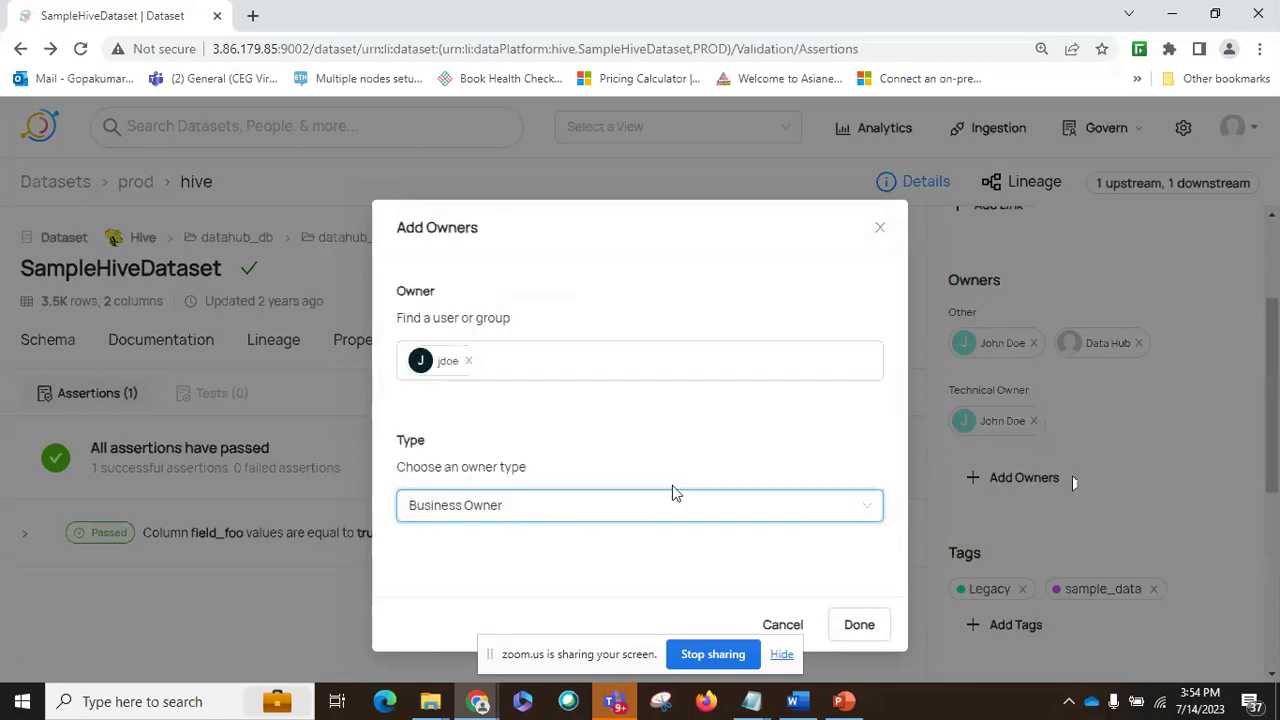
pyautogui.click(857, 630)
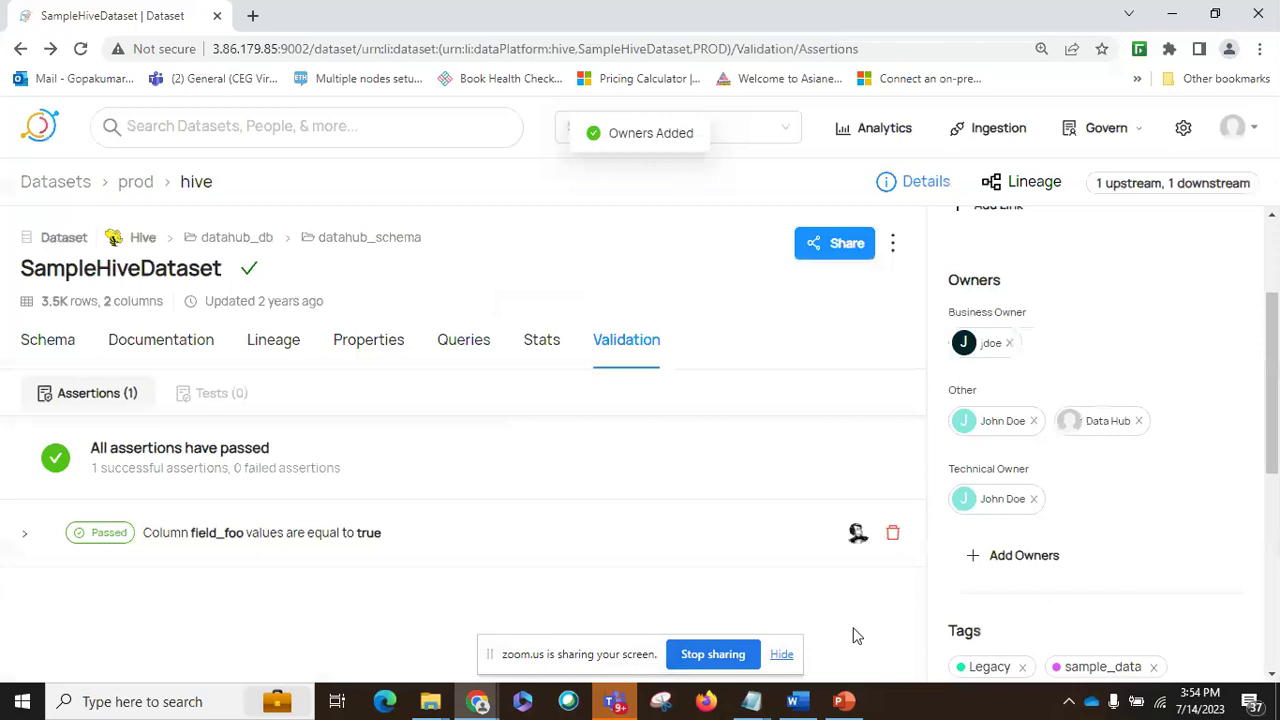
# Go to the Business Glossary through the Govern menu
pyautogui.scroll(3, 1032, 381)
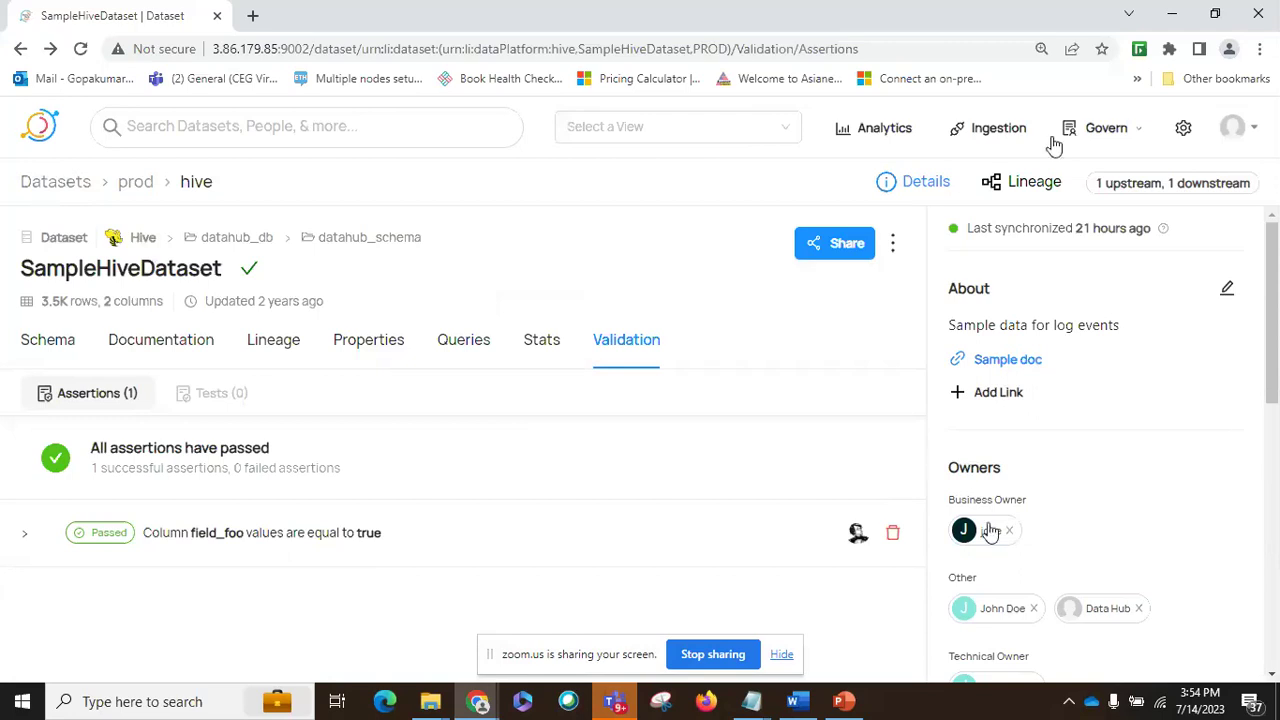
pyautogui.click(1103, 136)
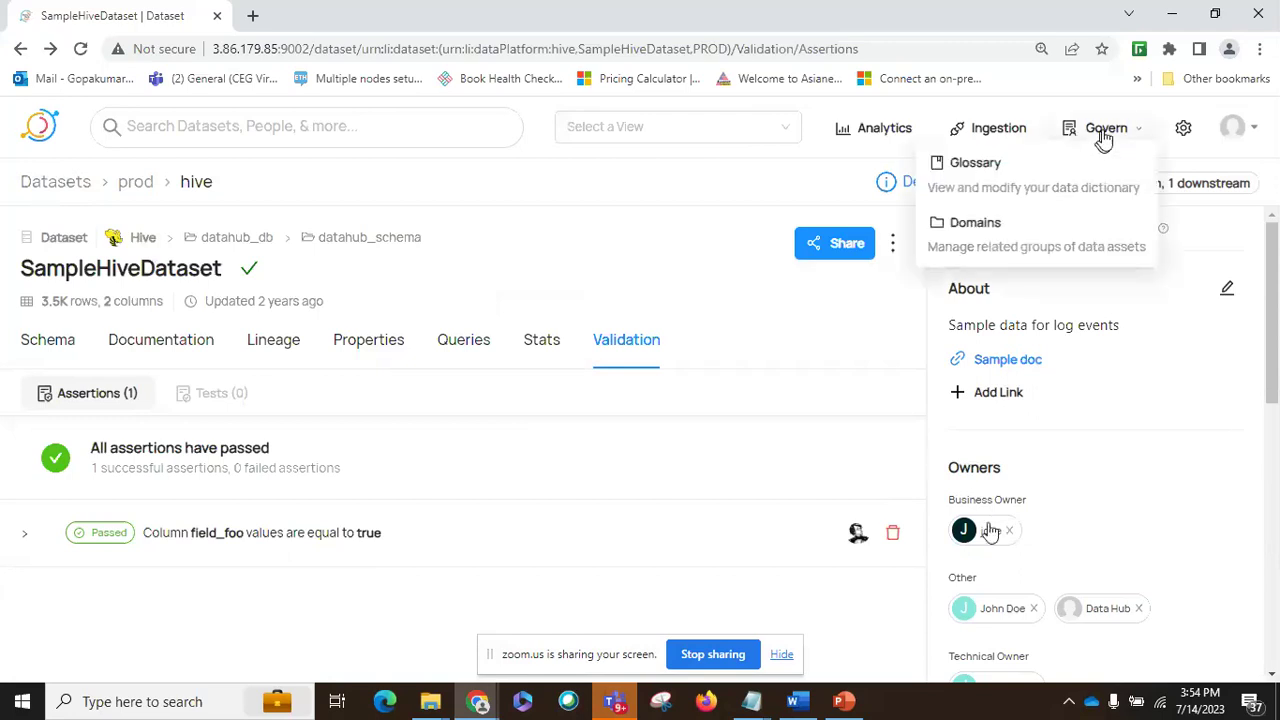
pyautogui.click(1017, 168)
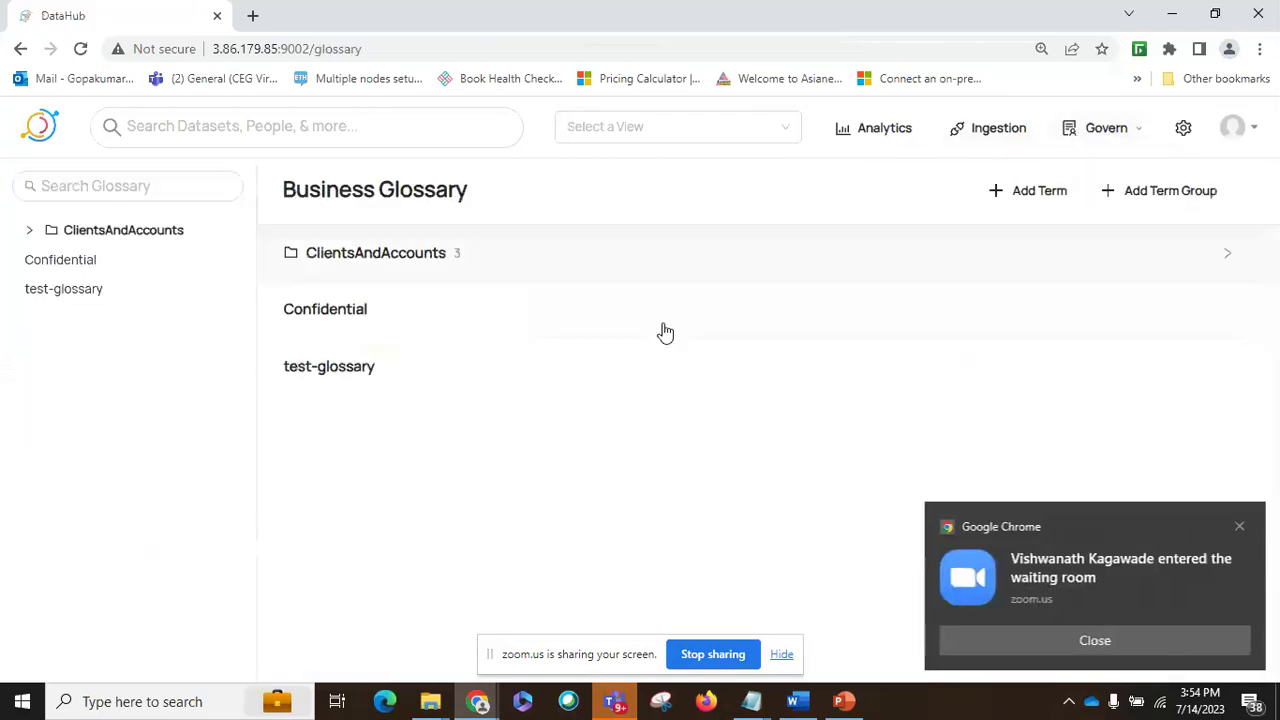
# Create glossary term 'Observability' with no parent group and open its page
pyautogui.click(1243, 520)
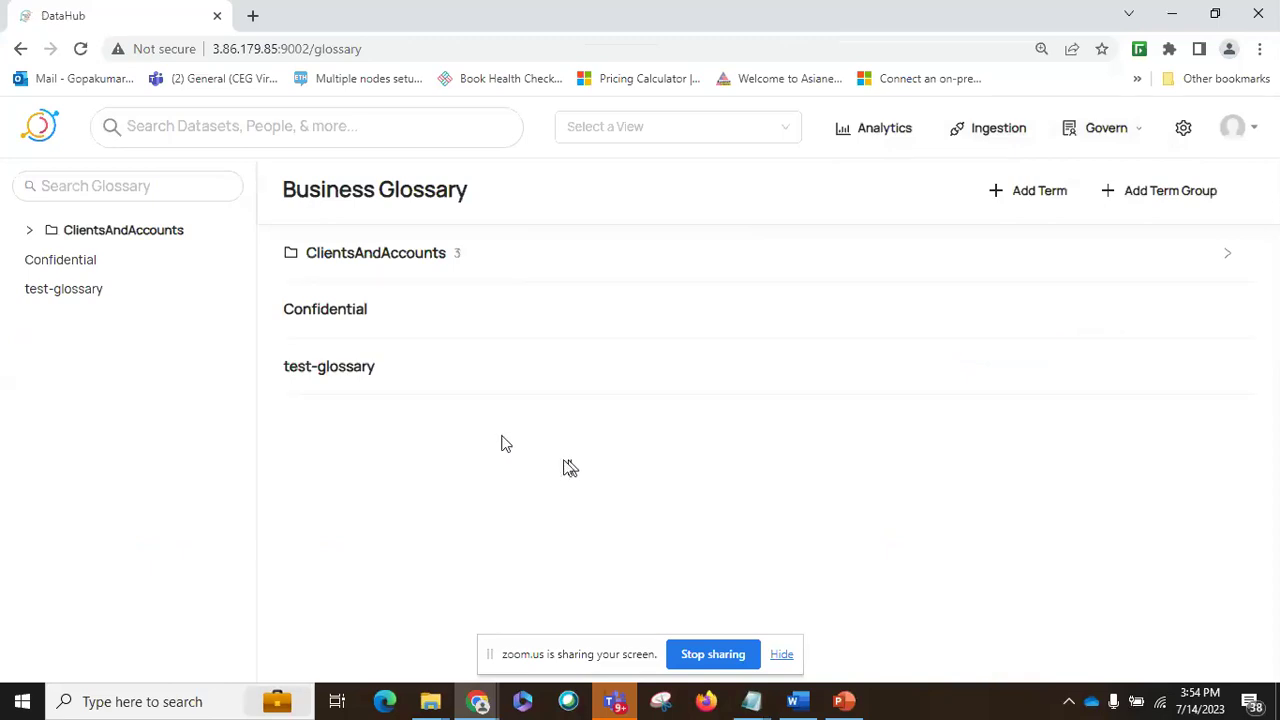
pyautogui.click(1025, 192)
pyautogui.click(465, 321)
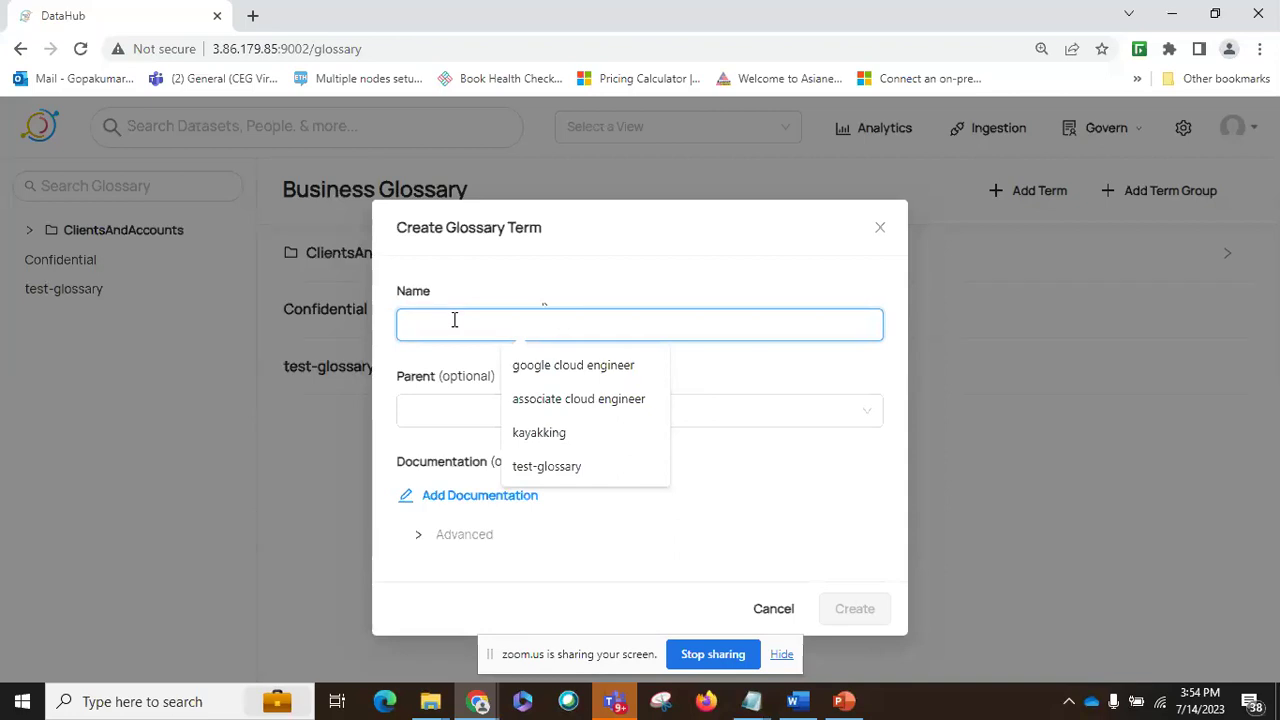
pyautogui.write('Bo')
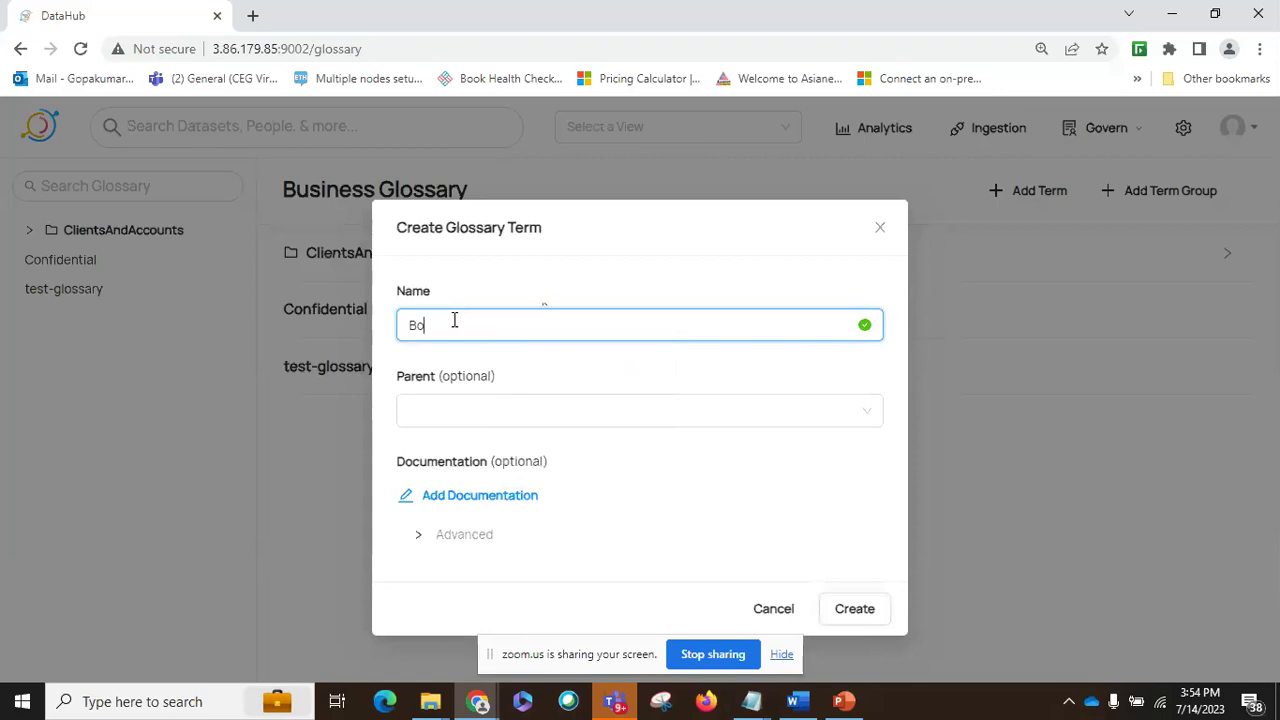
pyautogui.press('BackSpace')
pyautogui.press('BackSpace')
pyautogui.write('Ob')
pyautogui.click(531, 411)
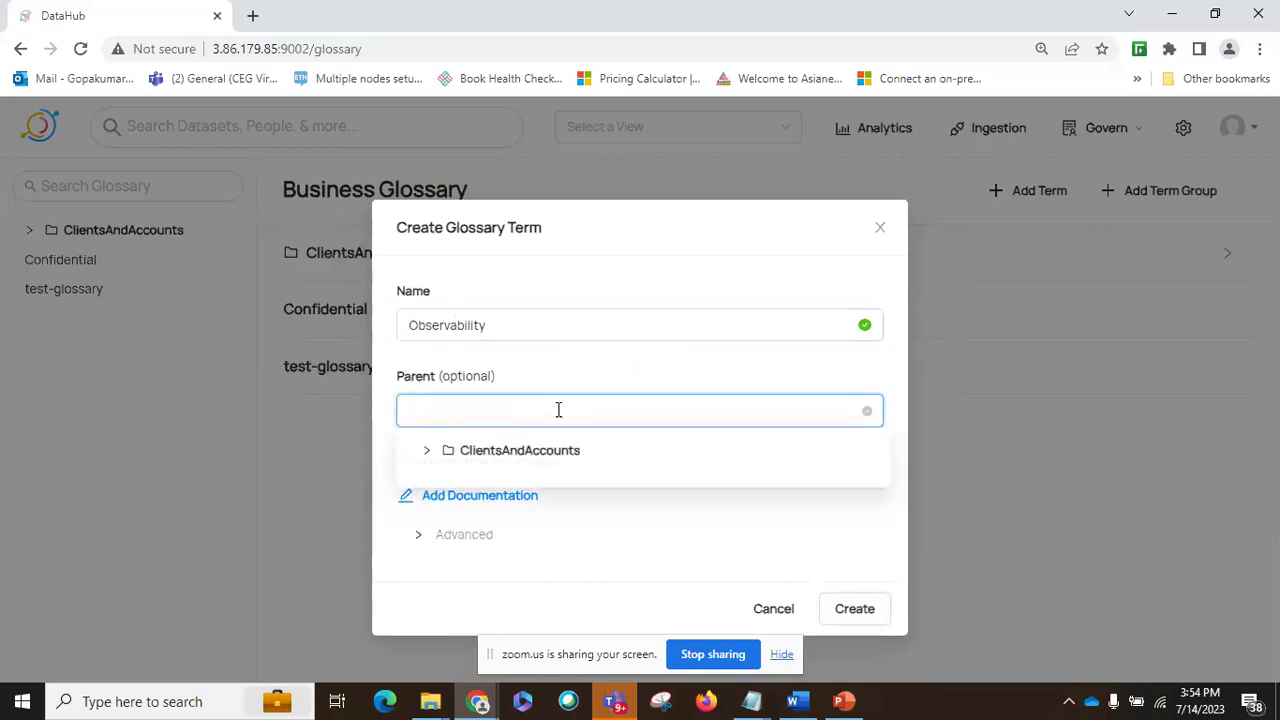
pyautogui.click(582, 362)
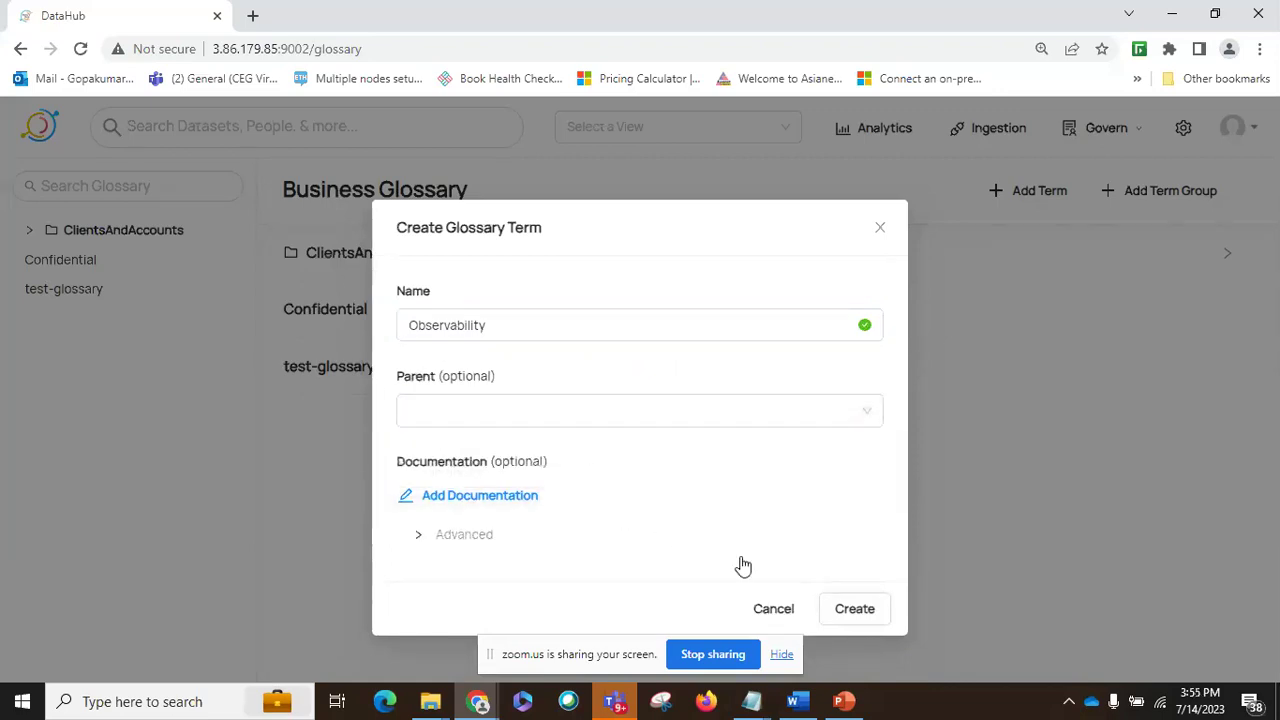
pyautogui.click(855, 609)
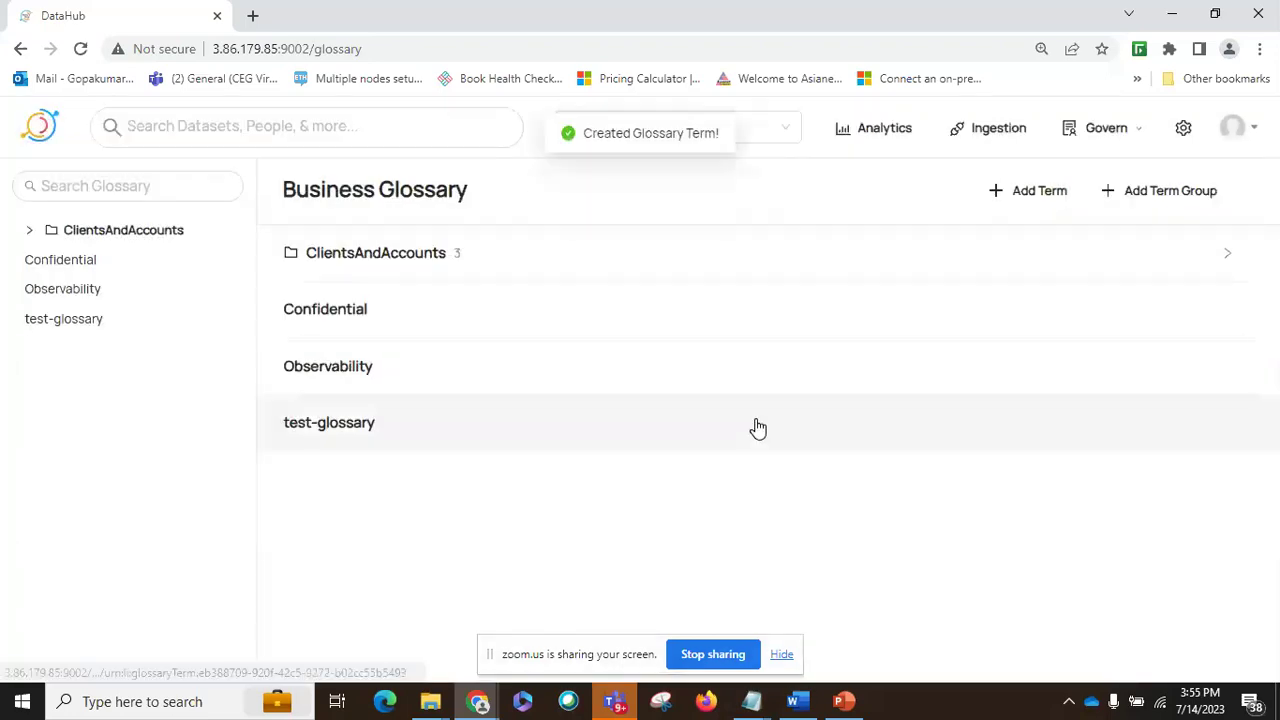
pyautogui.click(331, 372)
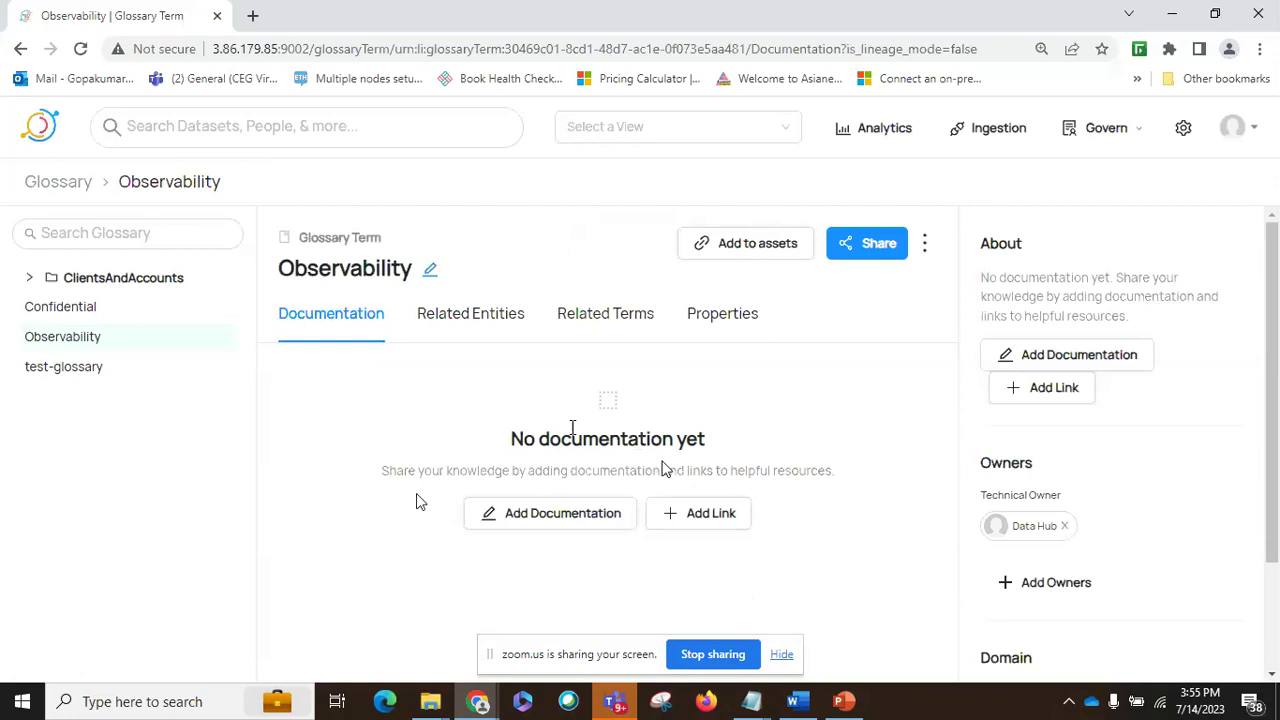
# Save 'cvasdfvsdgvs' as the Observability term's documentation and return to the Business Glossary
pyautogui.click(562, 505)
pyautogui.write('cvasdfvsdgvs')
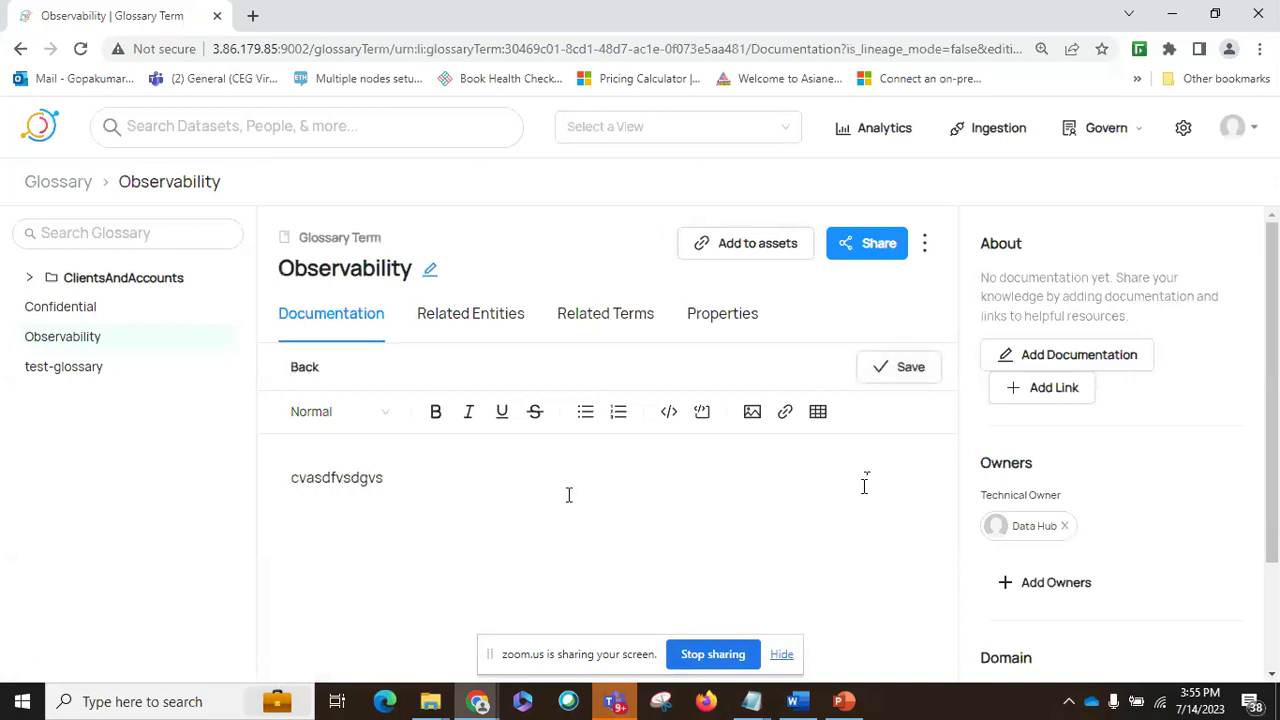
pyautogui.click(918, 374)
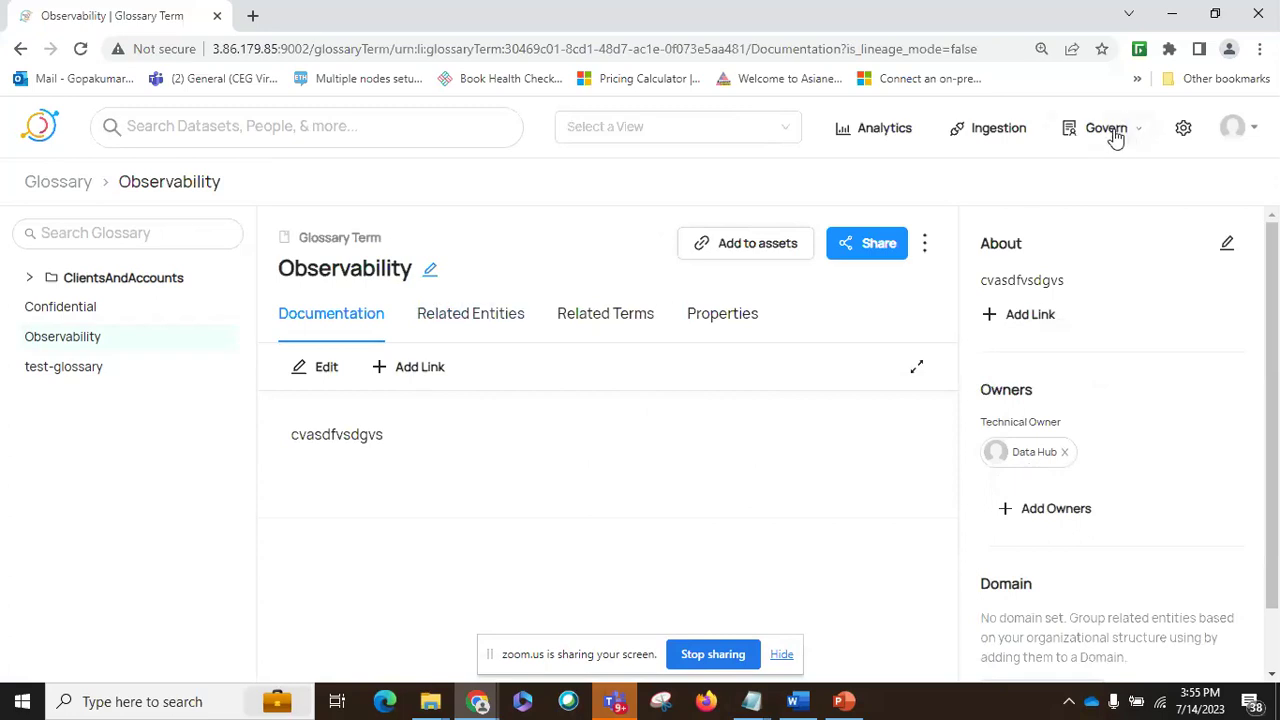
pyautogui.moveTo(1117, 140)
pyautogui.click(1034, 174)
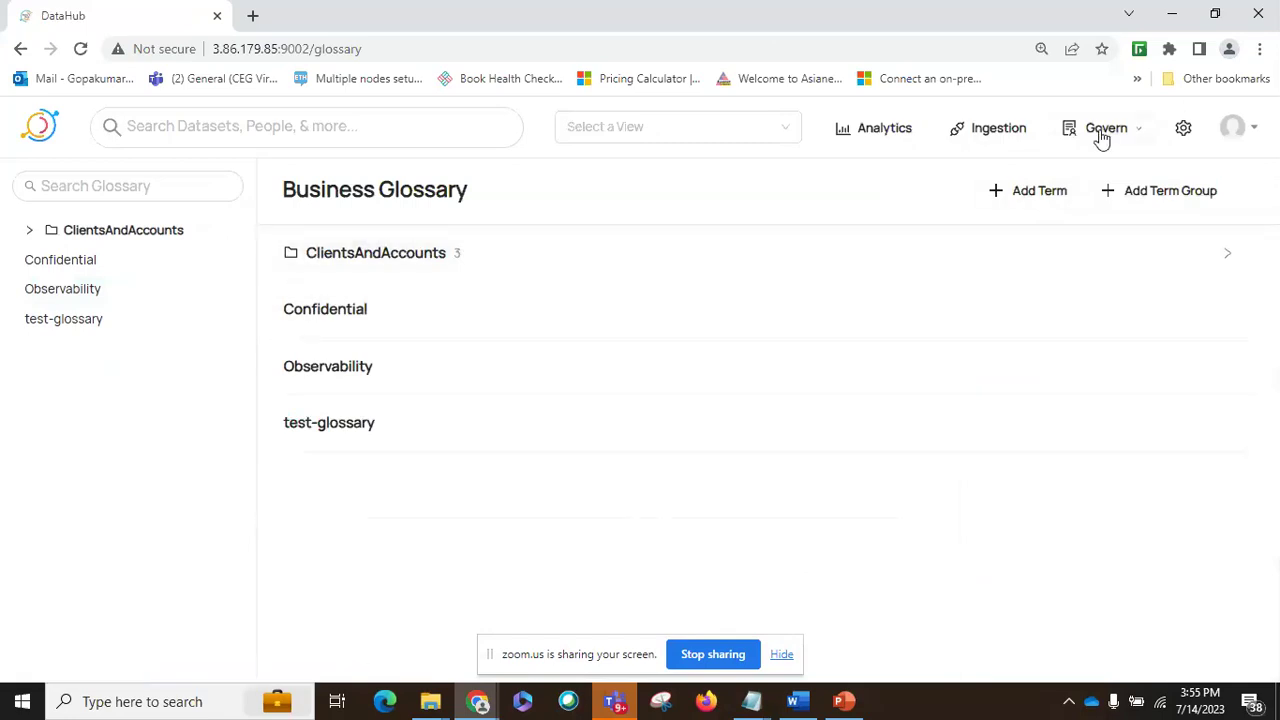
pyautogui.click(167, 125)
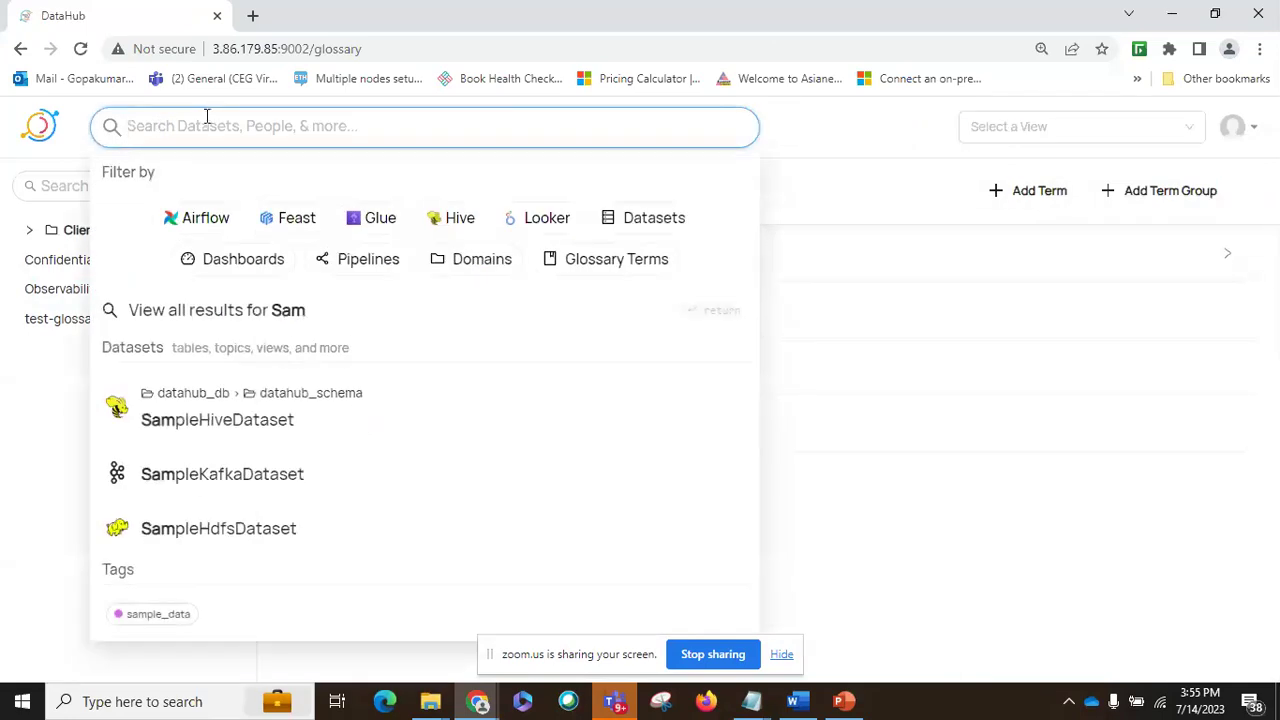
# Open the SampleHiveDataset page from the search results and scan its sidebar
pyautogui.click(209, 430)
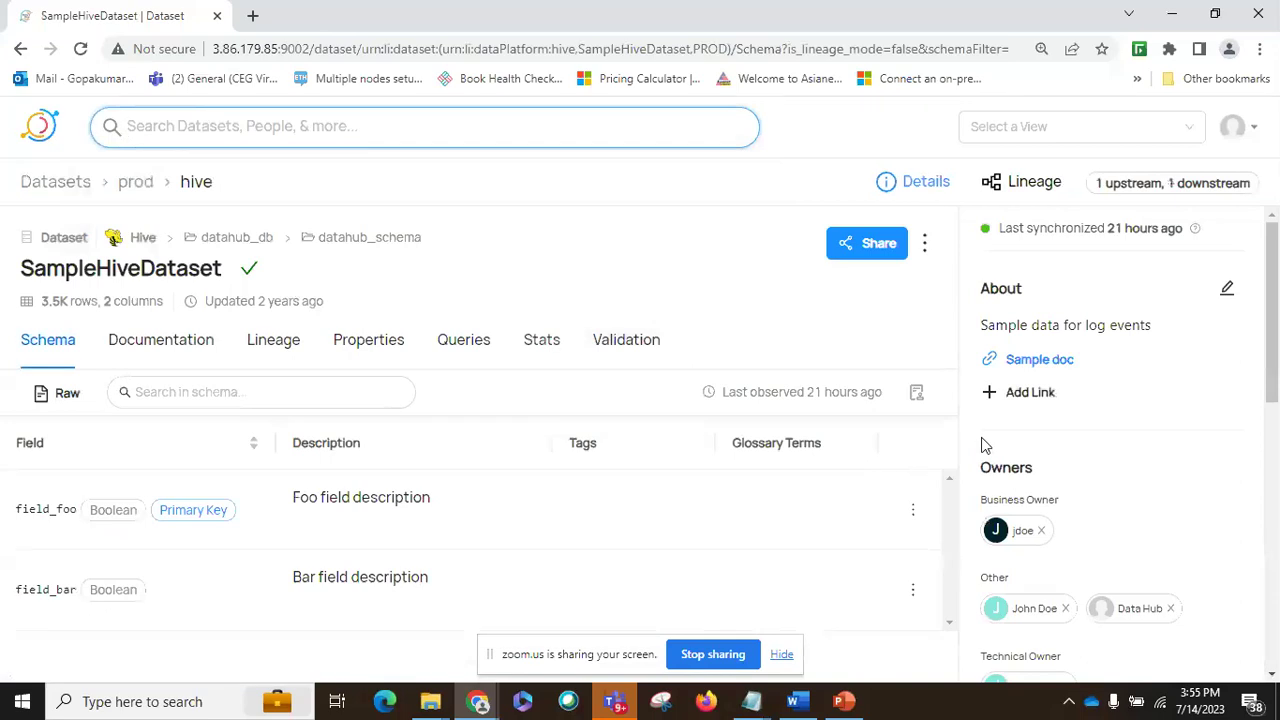
pyautogui.scroll(-6, 1000, 445)
pyautogui.scroll(3, 1070, 445)
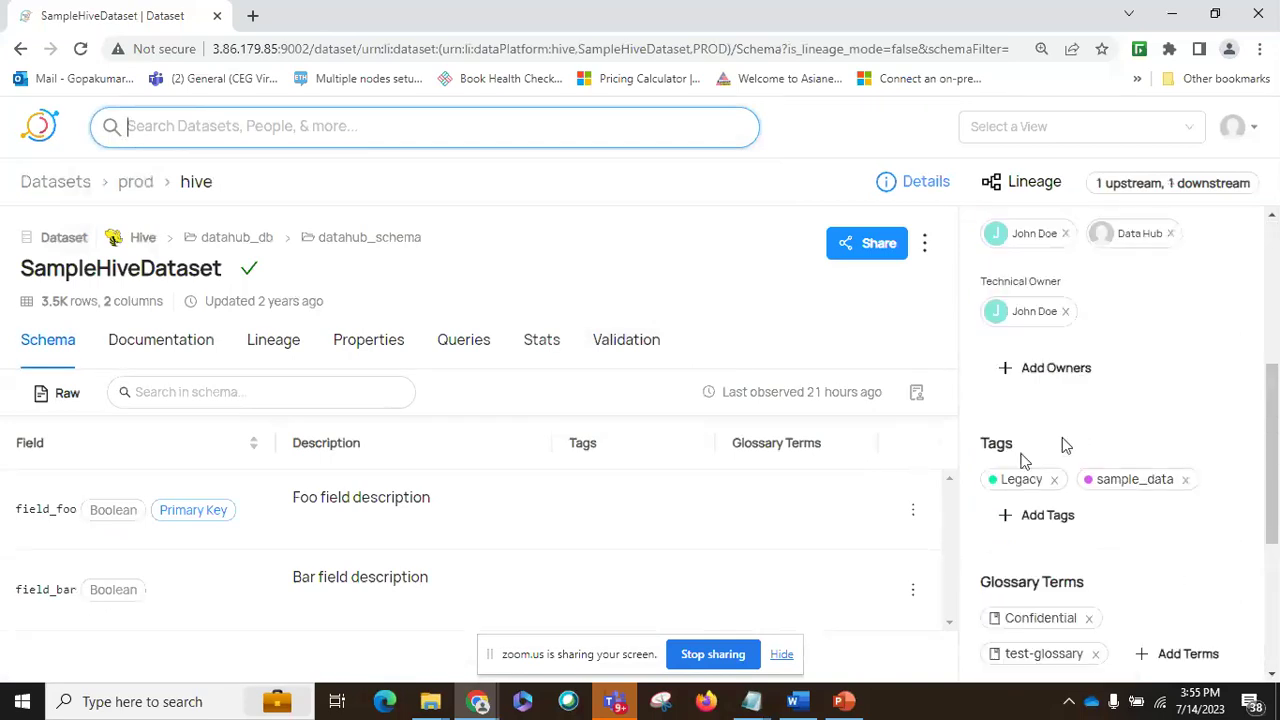
# Begin adding an 'Observable-items' tag, then clear it and close the dialog without adding any tag
pyautogui.click(1064, 518)
pyautogui.click(520, 298)
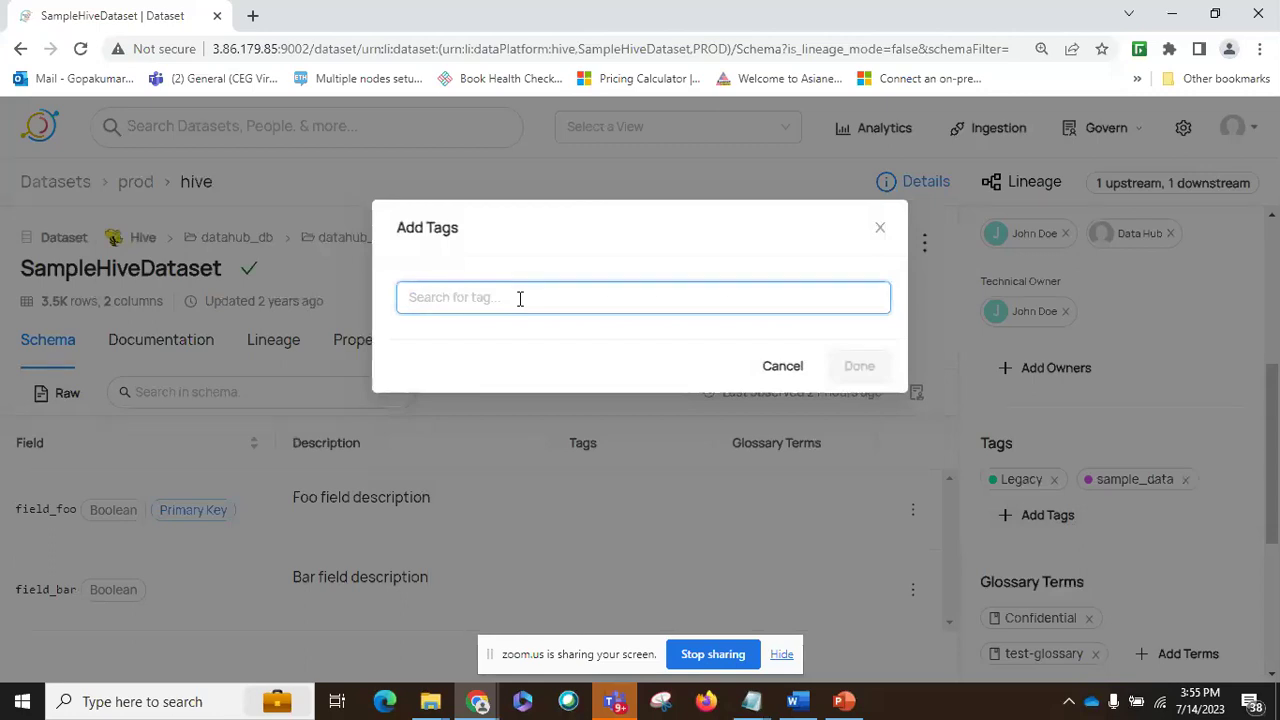
pyautogui.write('Observa')
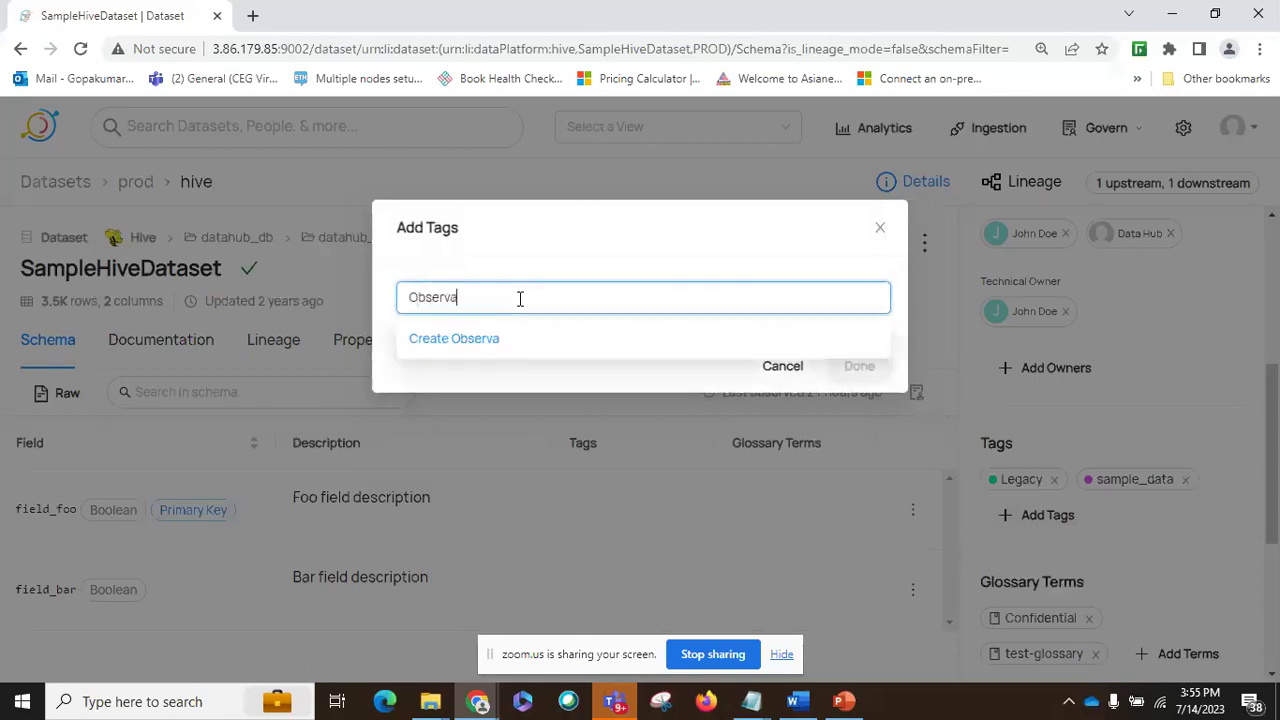
pyautogui.write('ble-')
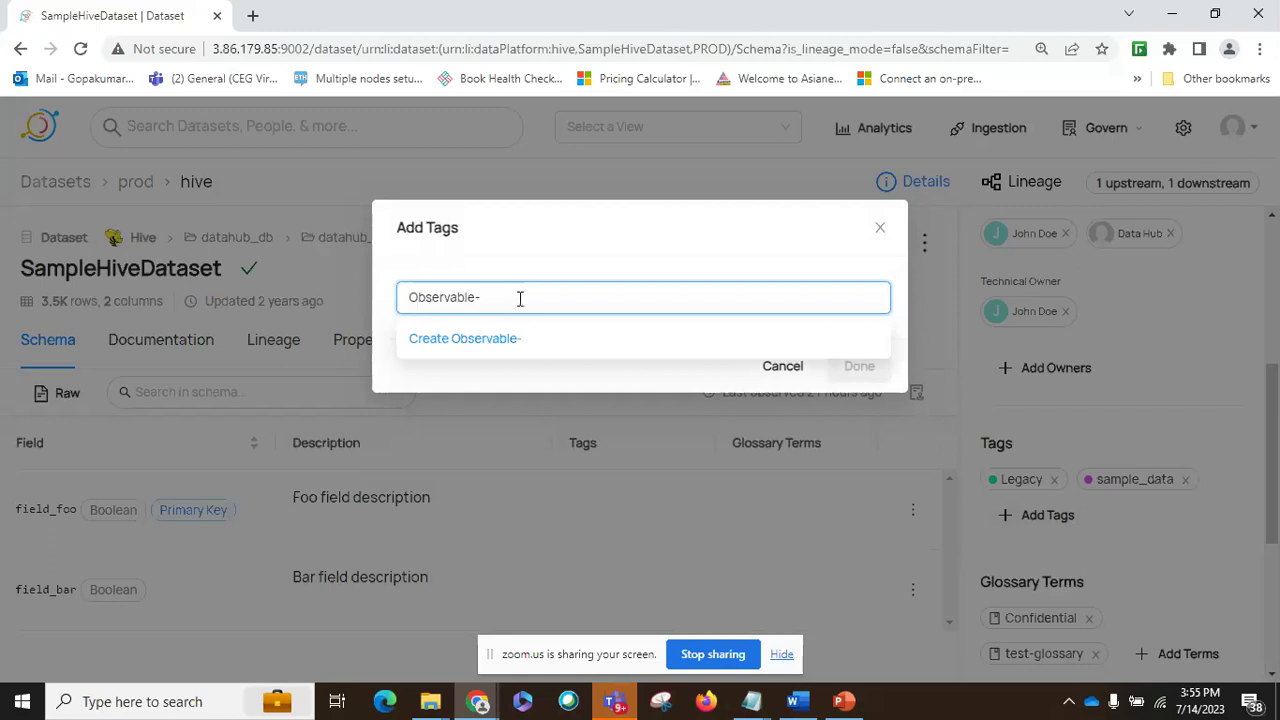
pyautogui.write('items')
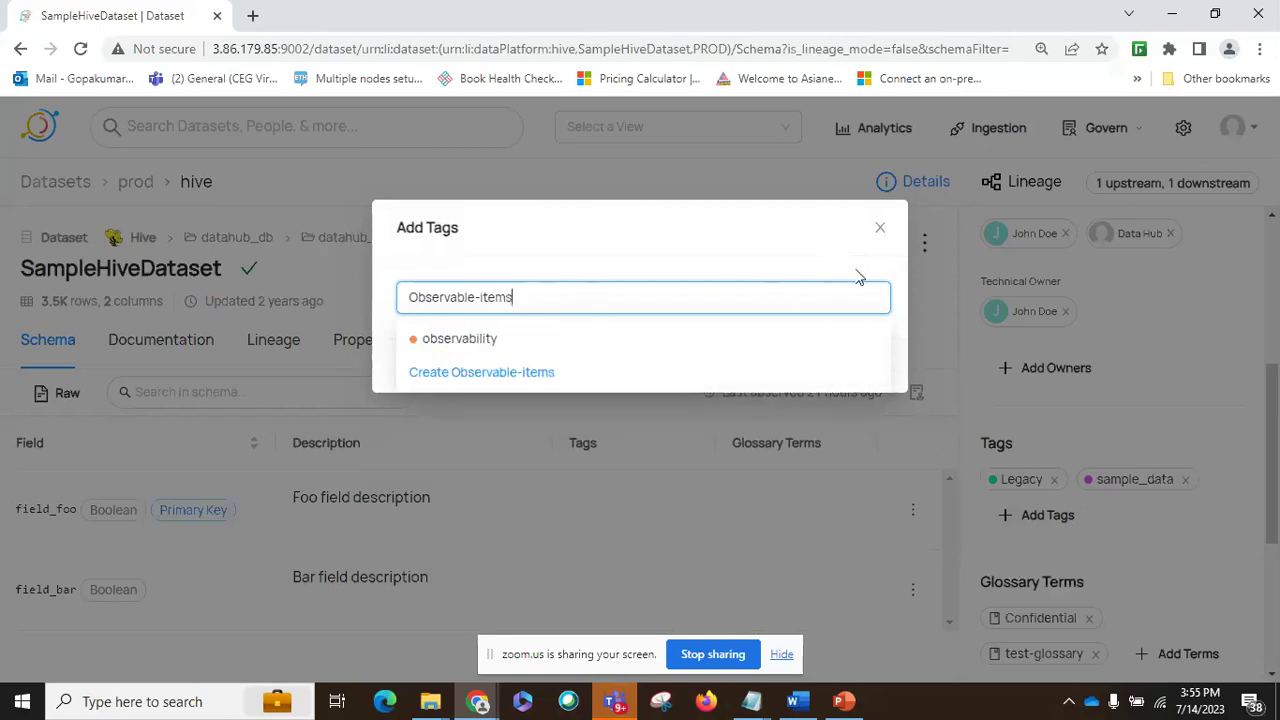
pyautogui.hotkey('ctrl', 'a')
pyautogui.press('BackSpace')
pyautogui.press('Escape')
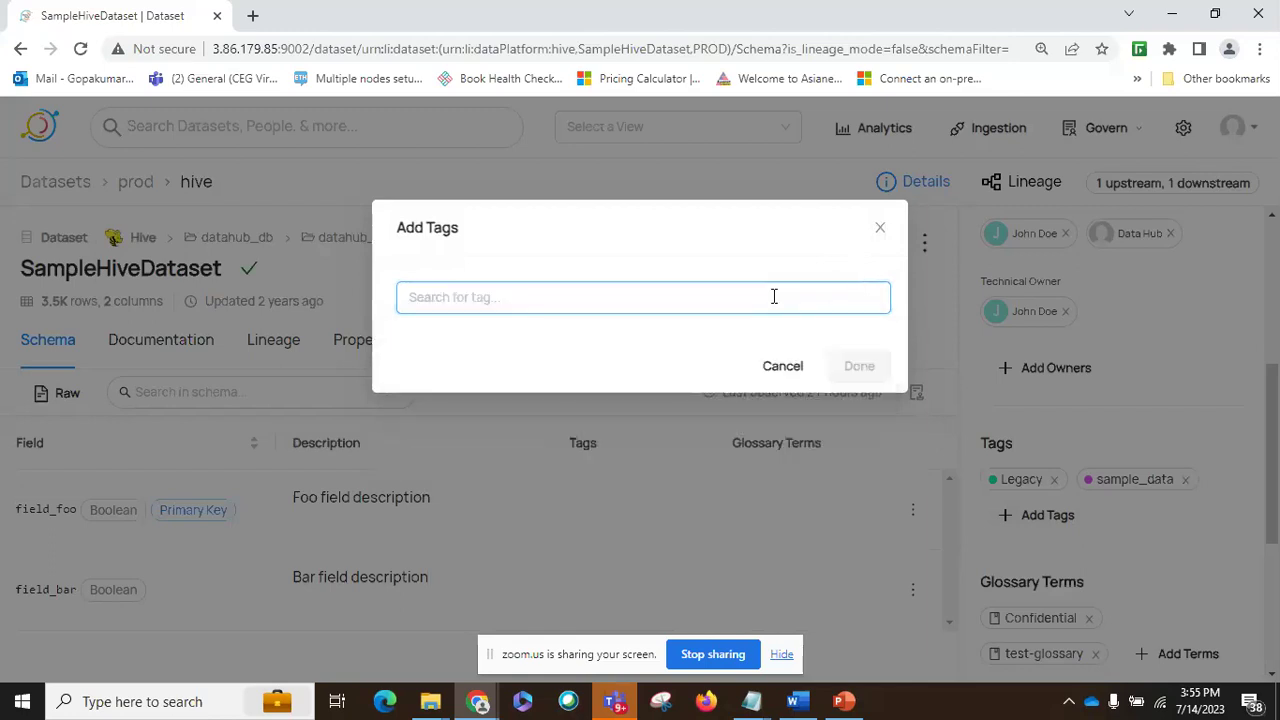
pyautogui.click(880, 228)
# Review SampleHiveDataset's Tags, Glossary Terms and Domain, then bring up the Domains page listing Marketing
pyautogui.scroll(-1, 1188, 420)
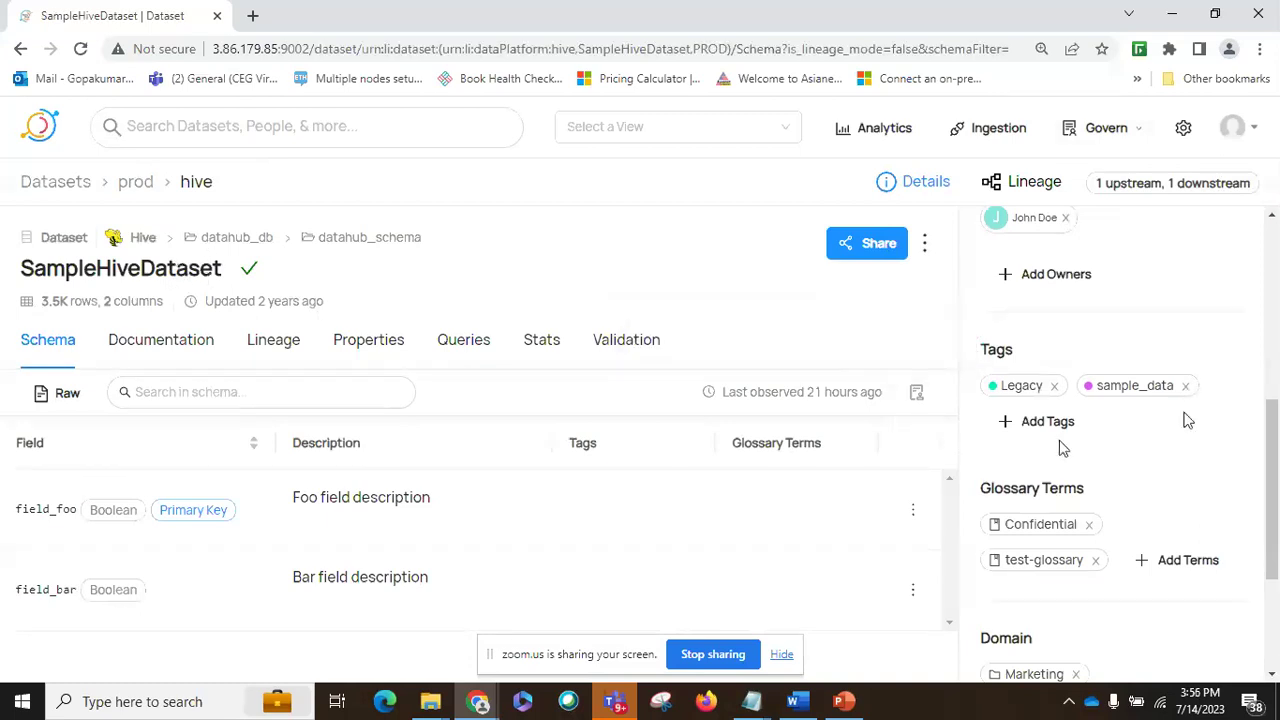
pyautogui.scroll(-2, 1060, 452)
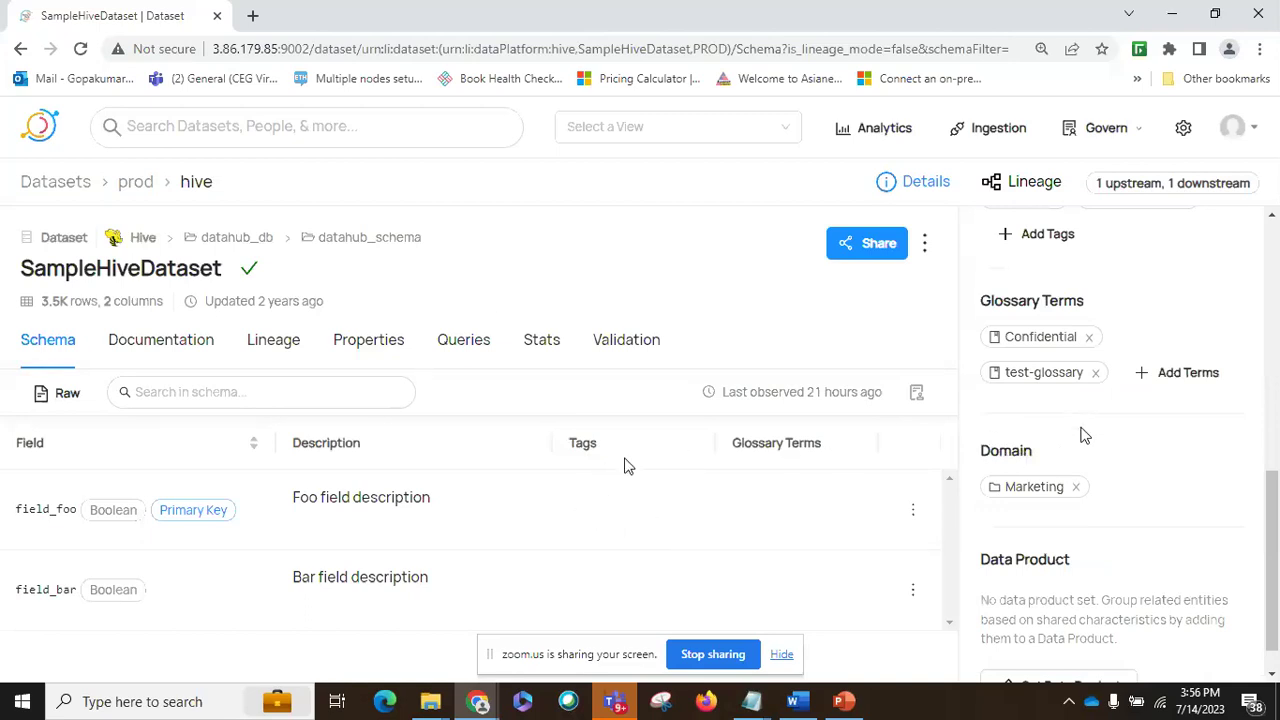
pyautogui.scroll(3, 1083, 435)
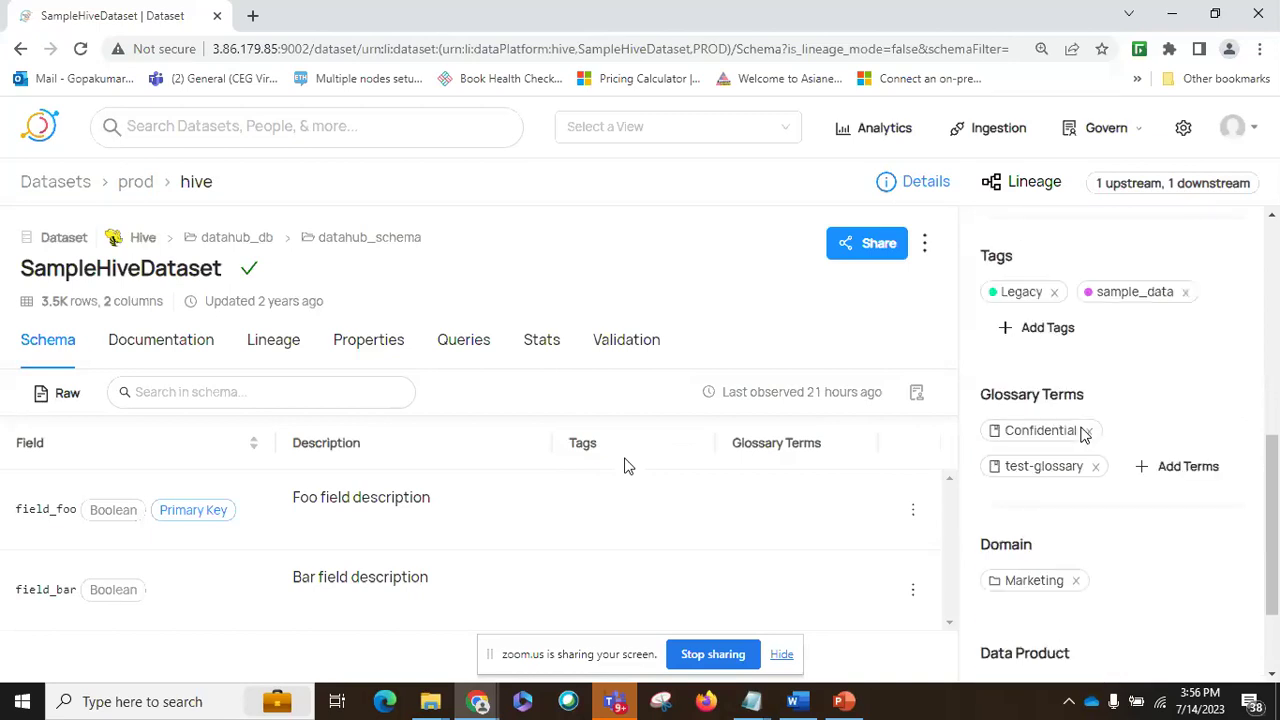
pyautogui.scroll(-3, 1170, 500)
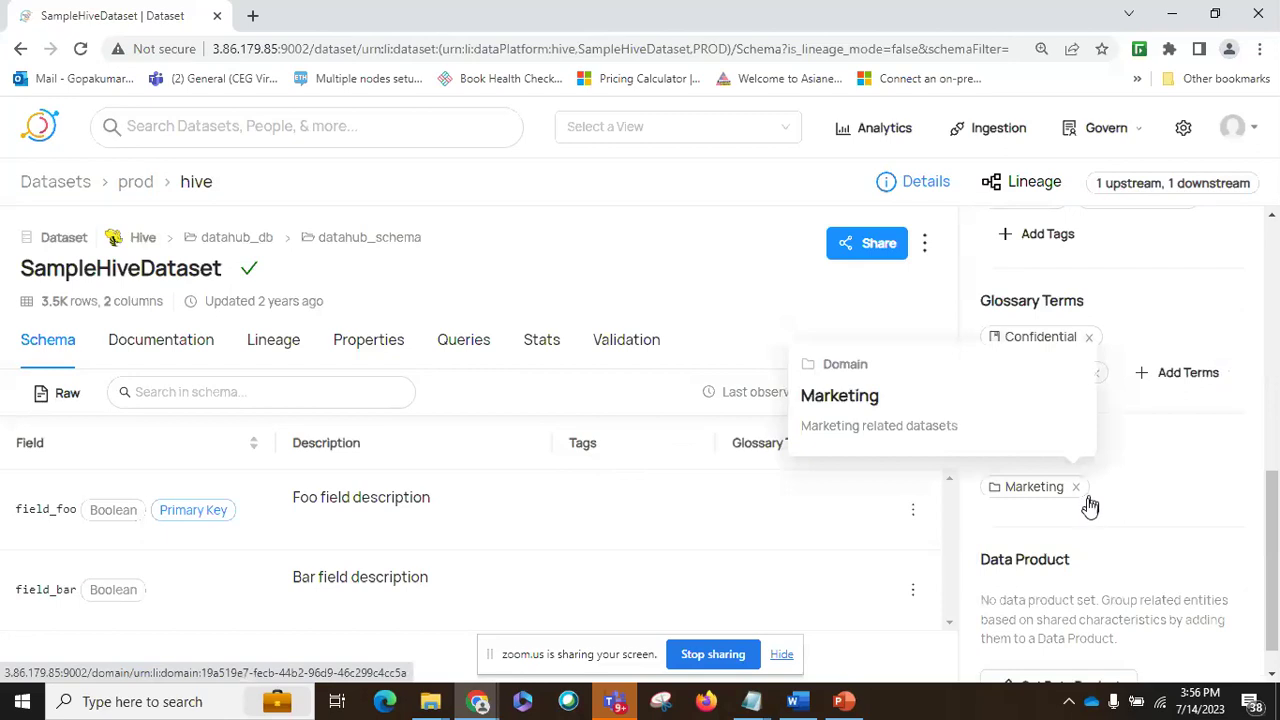
pyautogui.moveTo(185, 292)
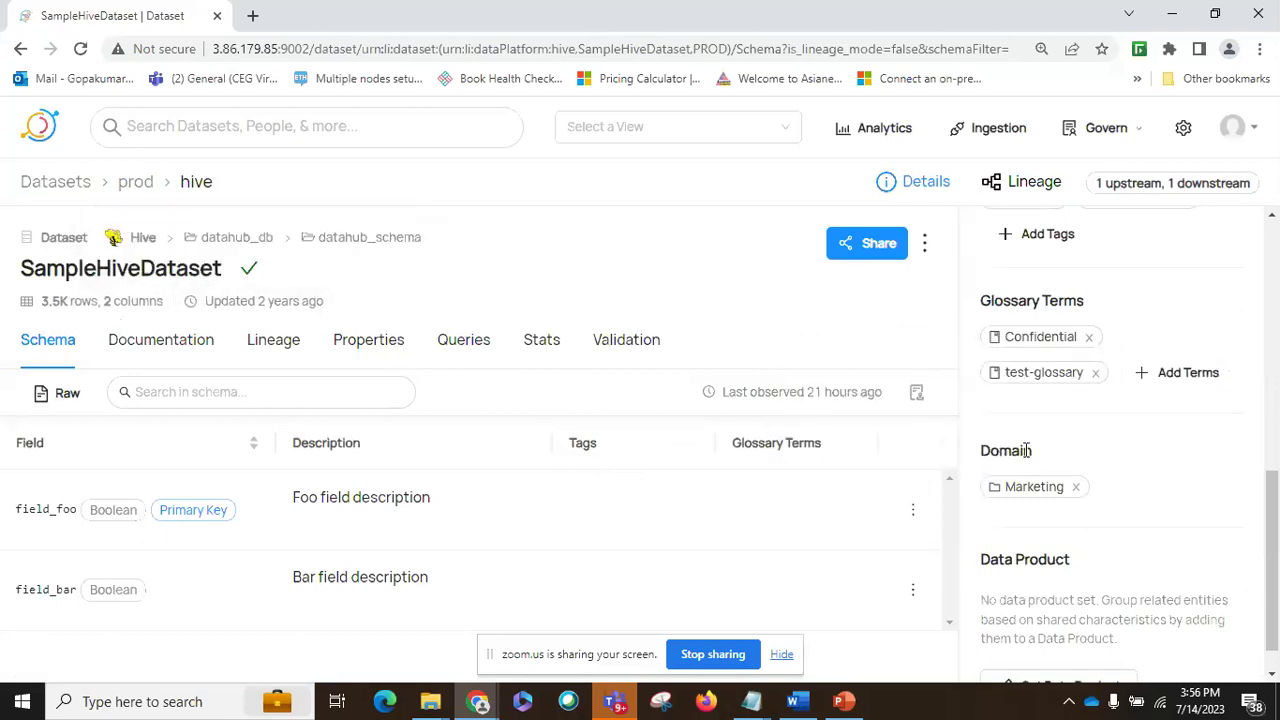
pyautogui.scroll(8, 1099, 467)
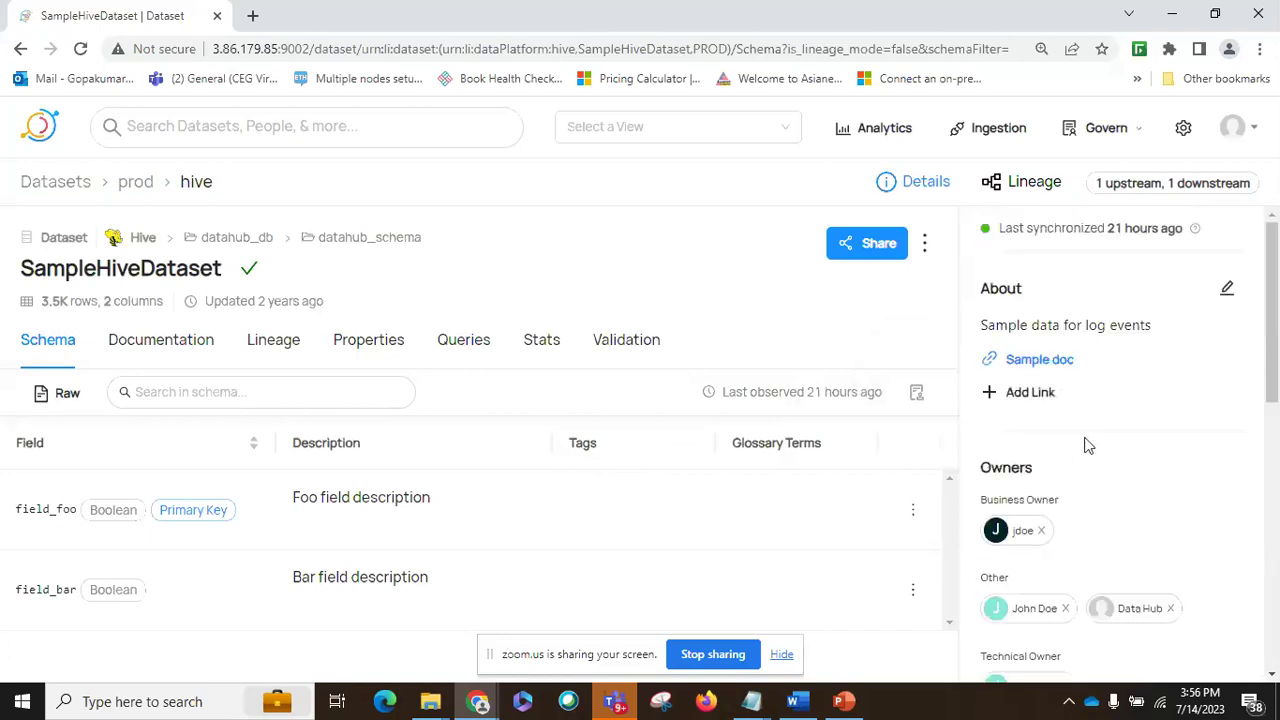
pyautogui.moveTo(1109, 134)
pyautogui.click(1011, 232)
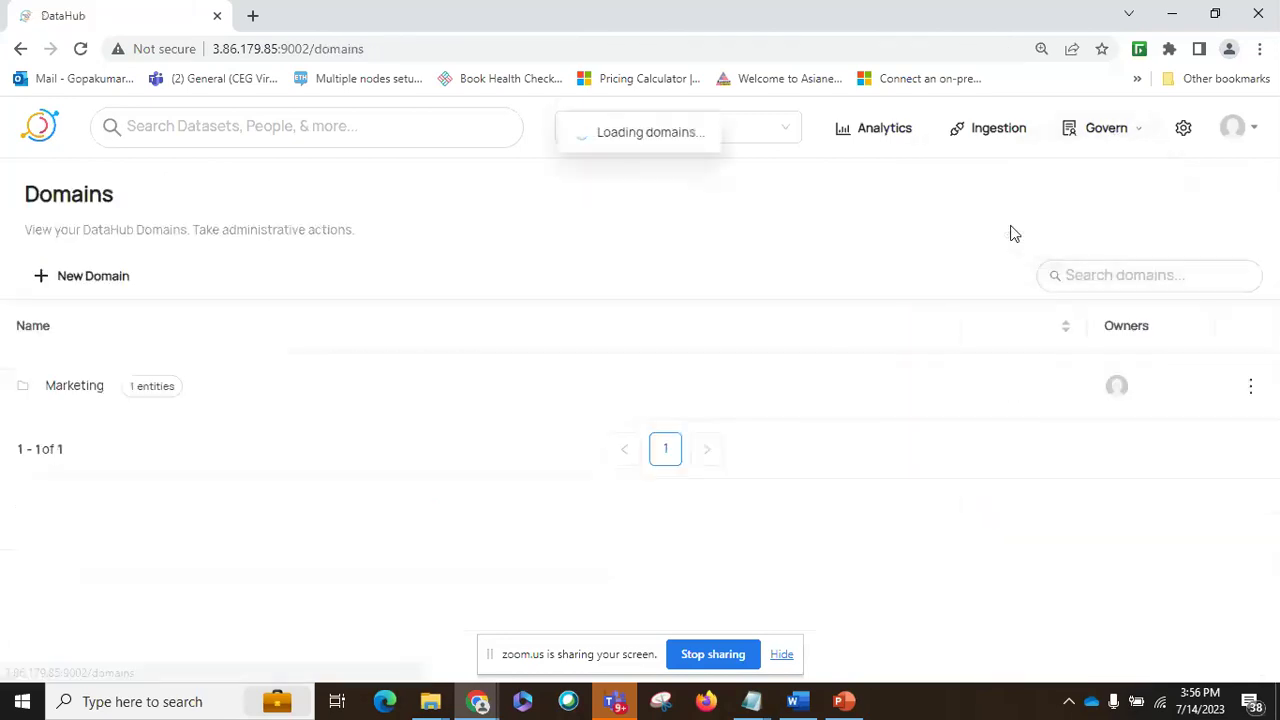
# Create a domain named operations with the placeholder description 'arg'
pyautogui.click(108, 284)
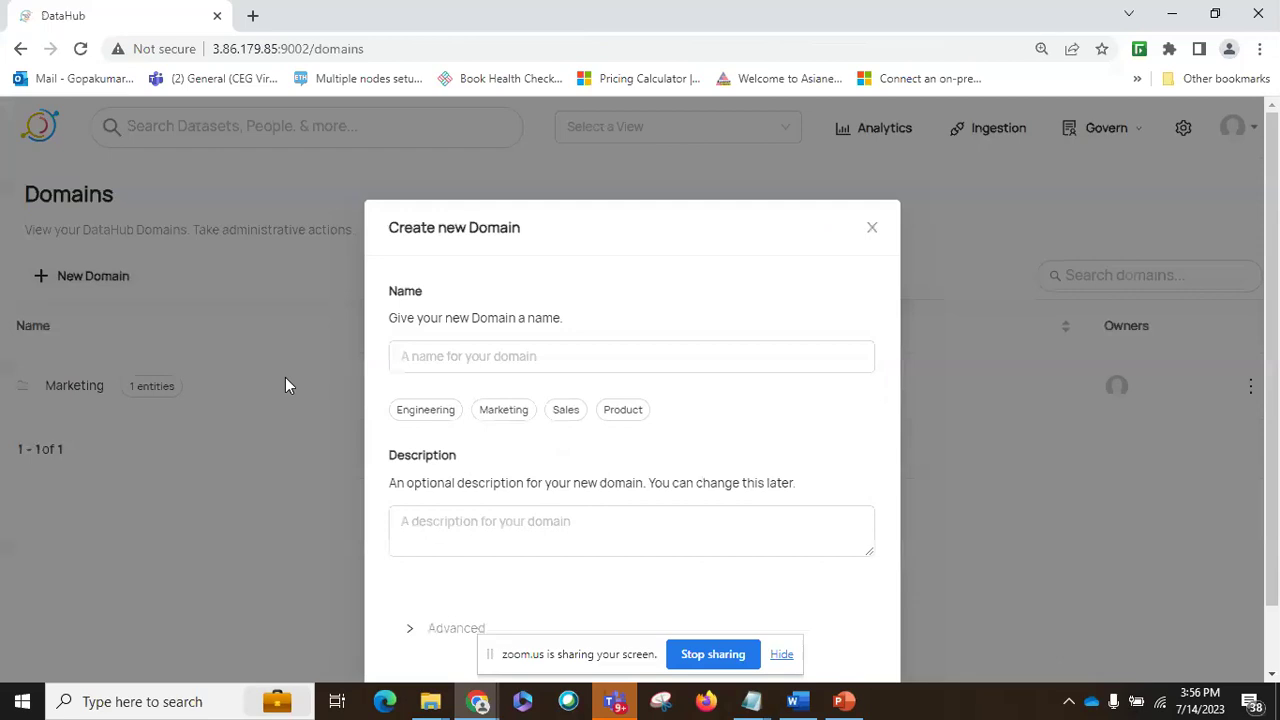
pyautogui.click(482, 361)
pyautogui.write('operations')
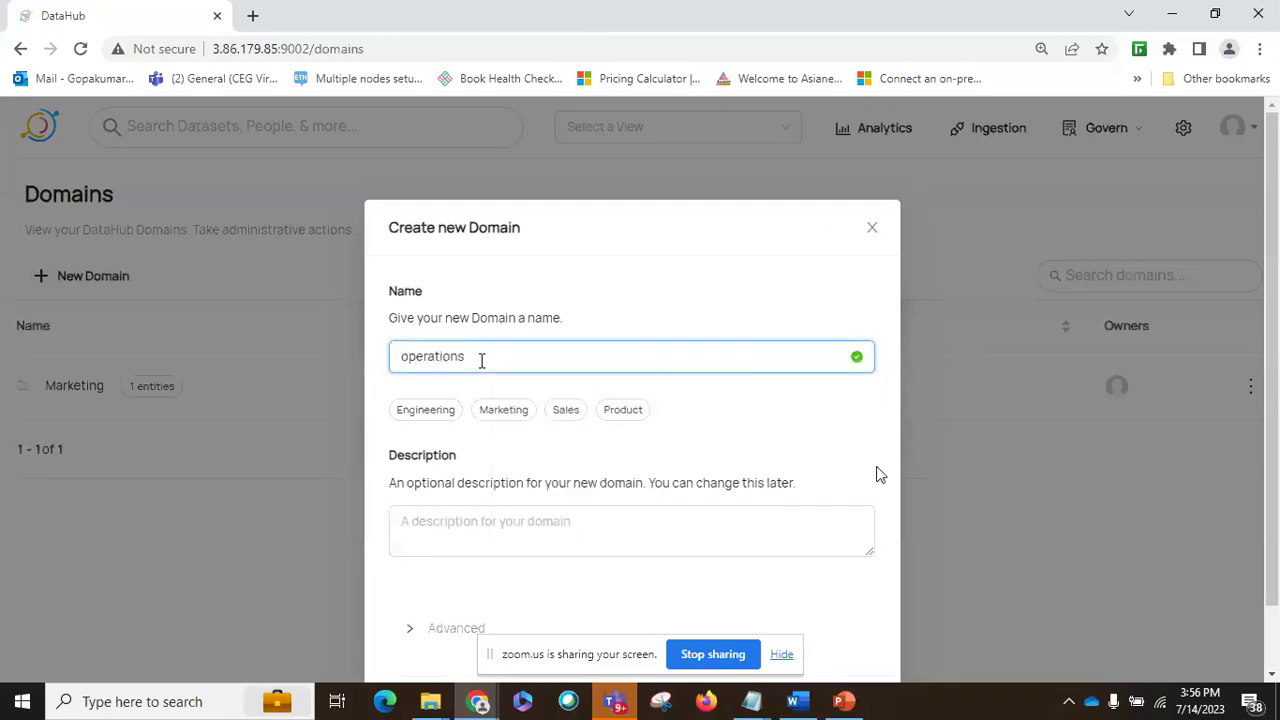
pyautogui.scroll(-1, 818, 479)
pyautogui.click(511, 454)
pyautogui.write('arggretg')
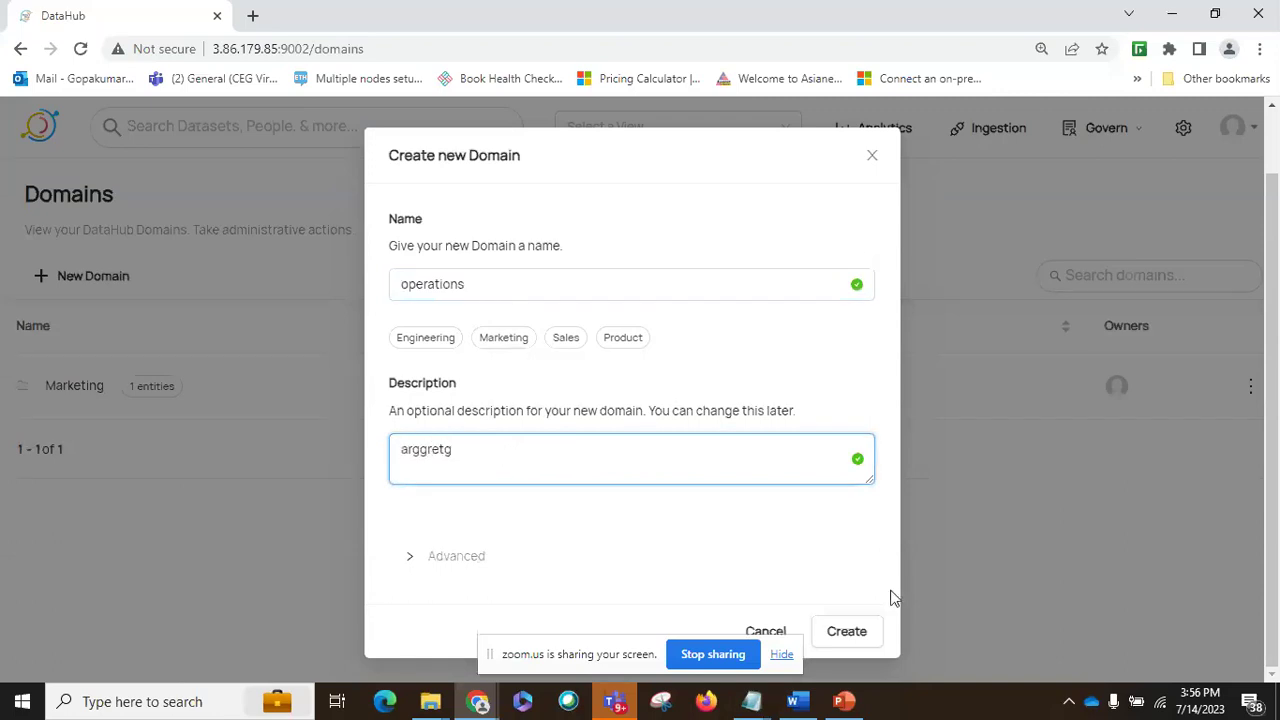
pyautogui.click(862, 638)
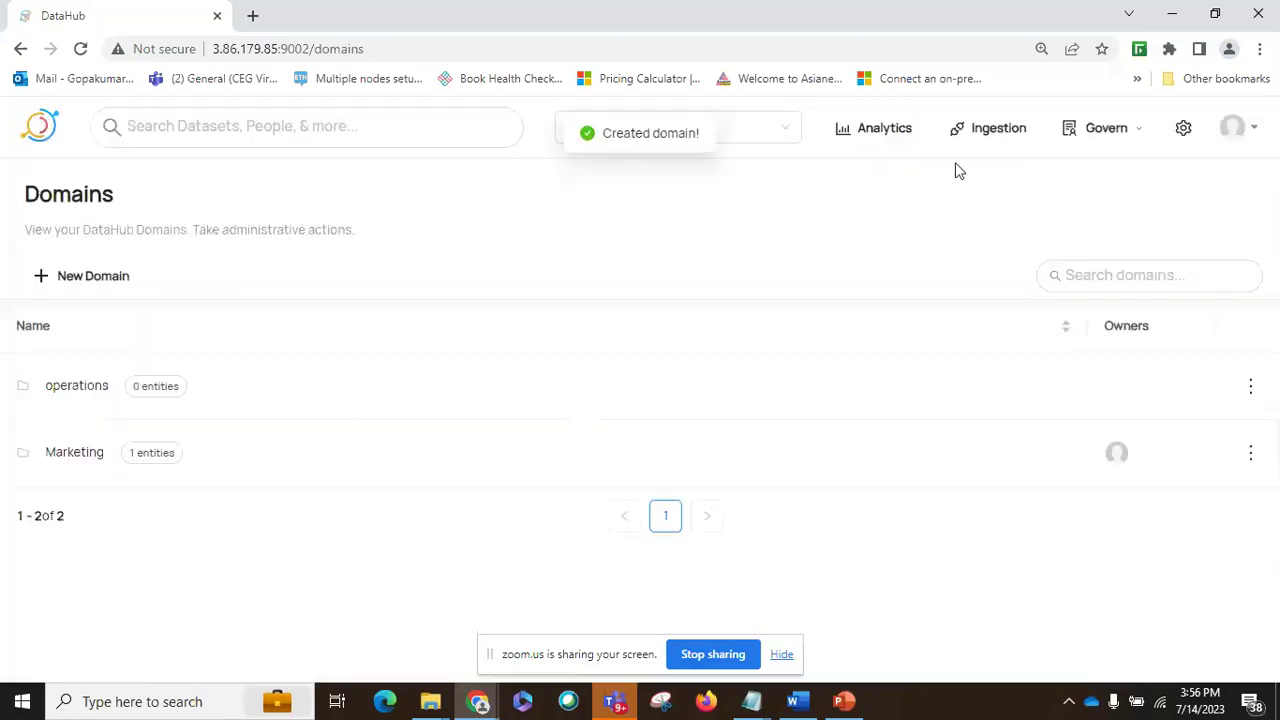
pyautogui.click(189, 125)
# Search for 'Sam' and open the SampleHiveDataset page
pyautogui.write('Sam')
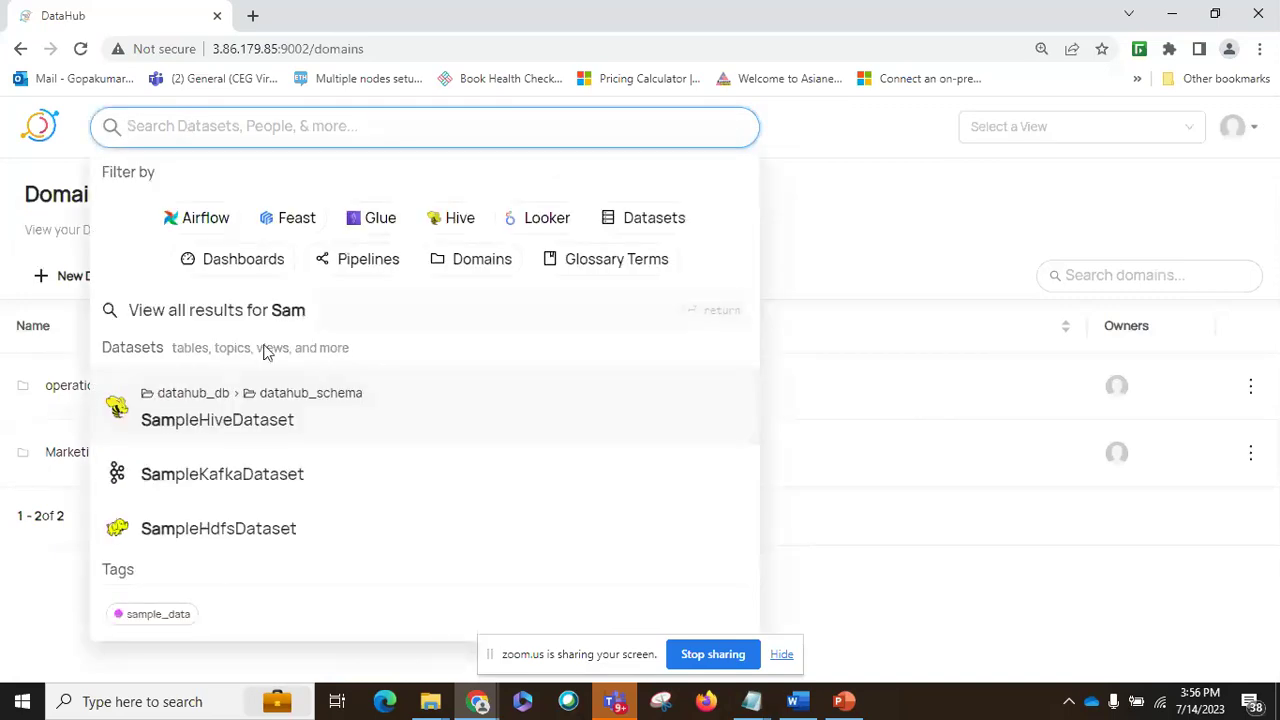
pyautogui.click(150, 421)
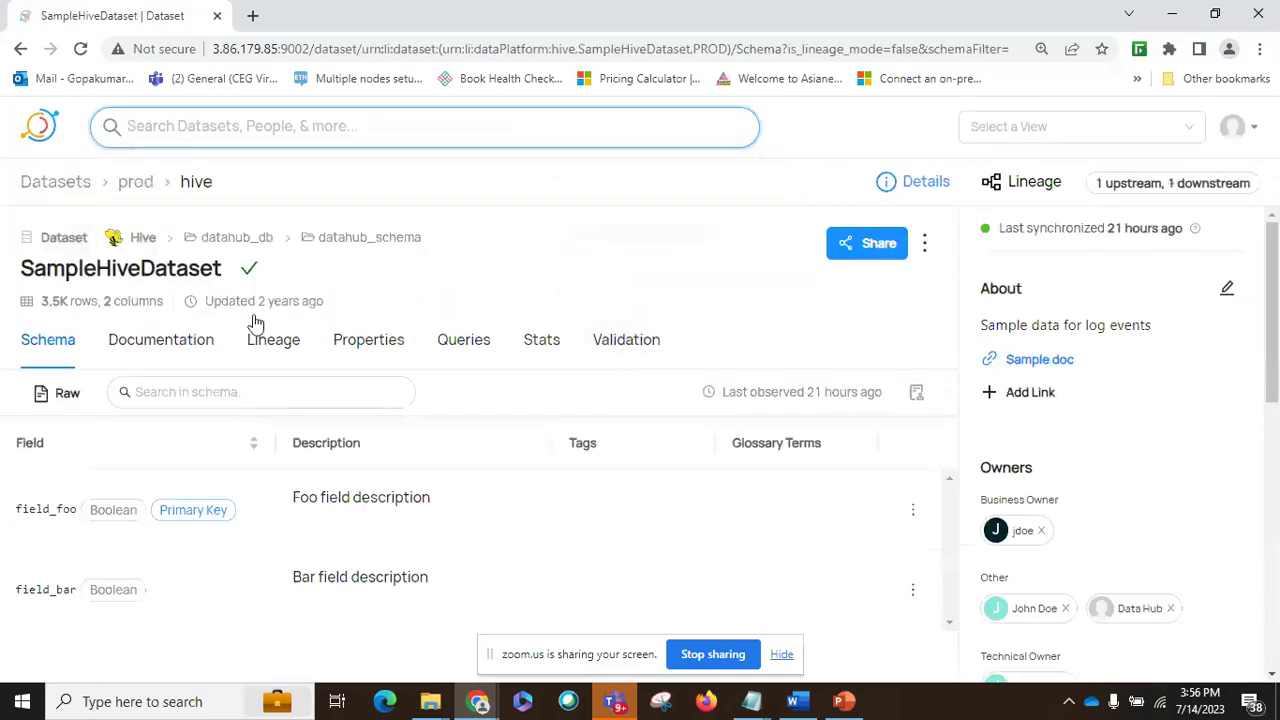
pyautogui.scroll(-5, 1168, 506)
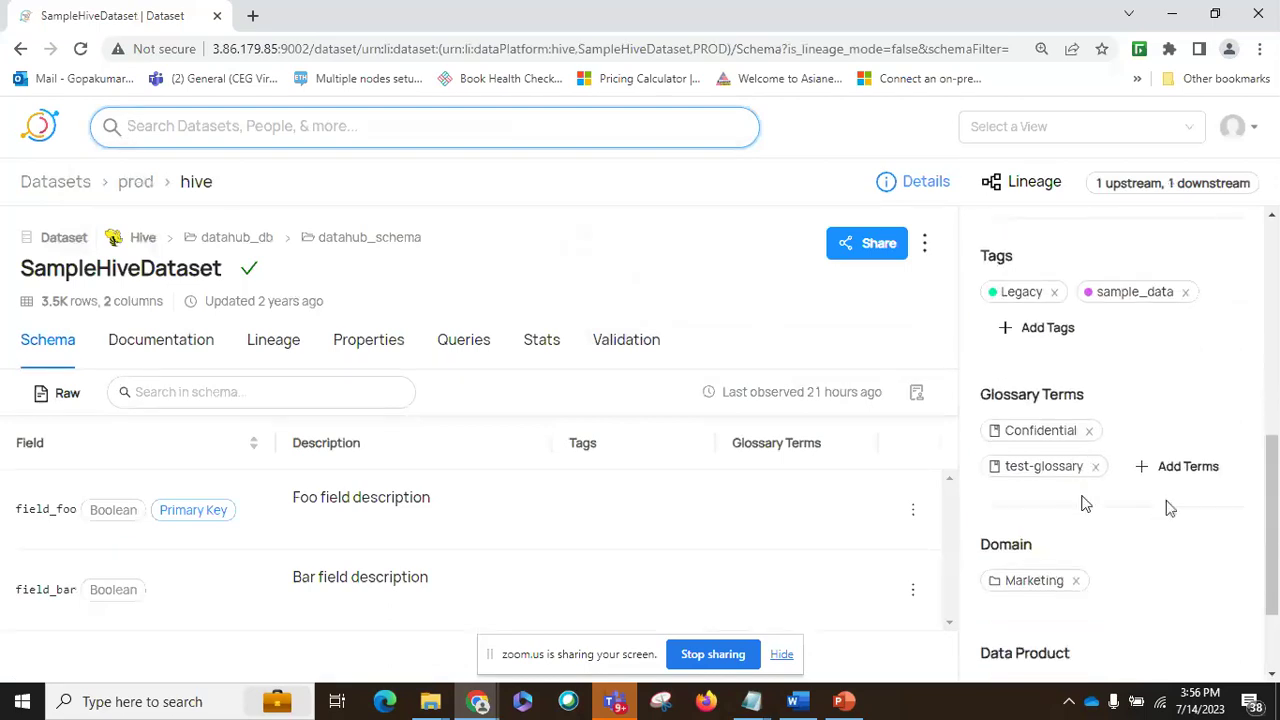
pyautogui.moveTo(843, 484)
pyautogui.scroll(-1, 1040, 400)
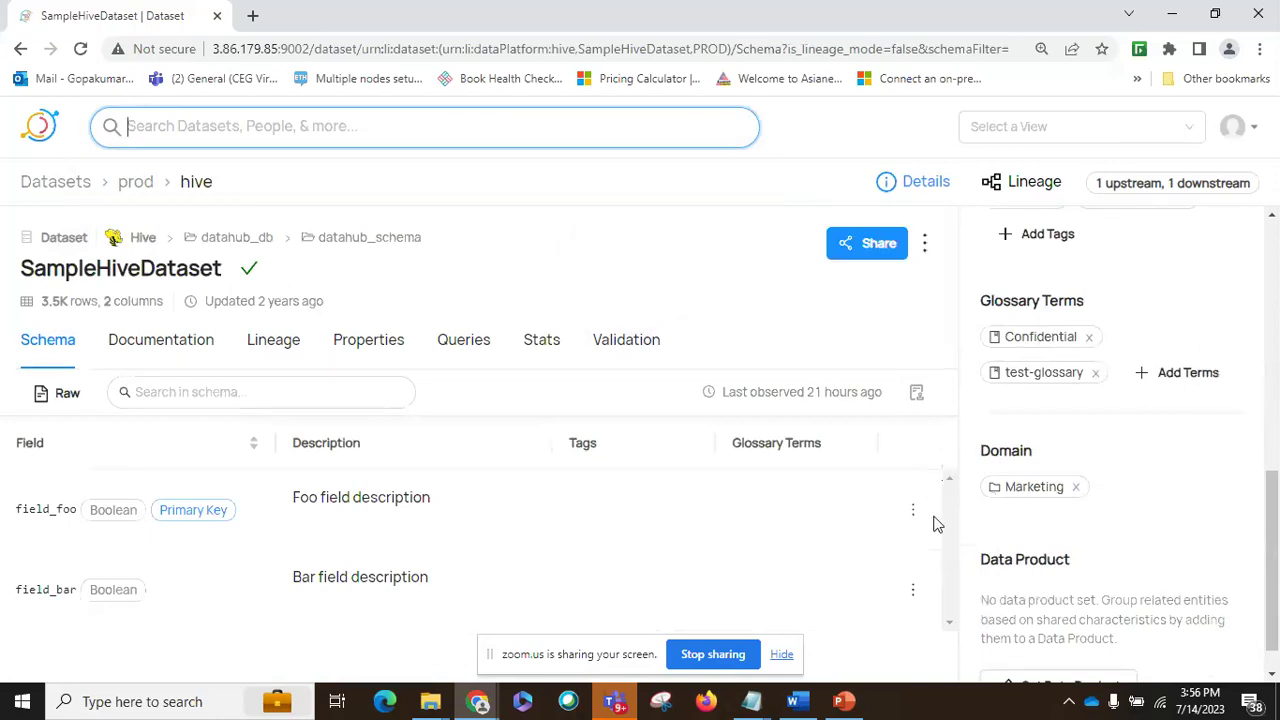
pyautogui.scroll(-1, 1090, 480)
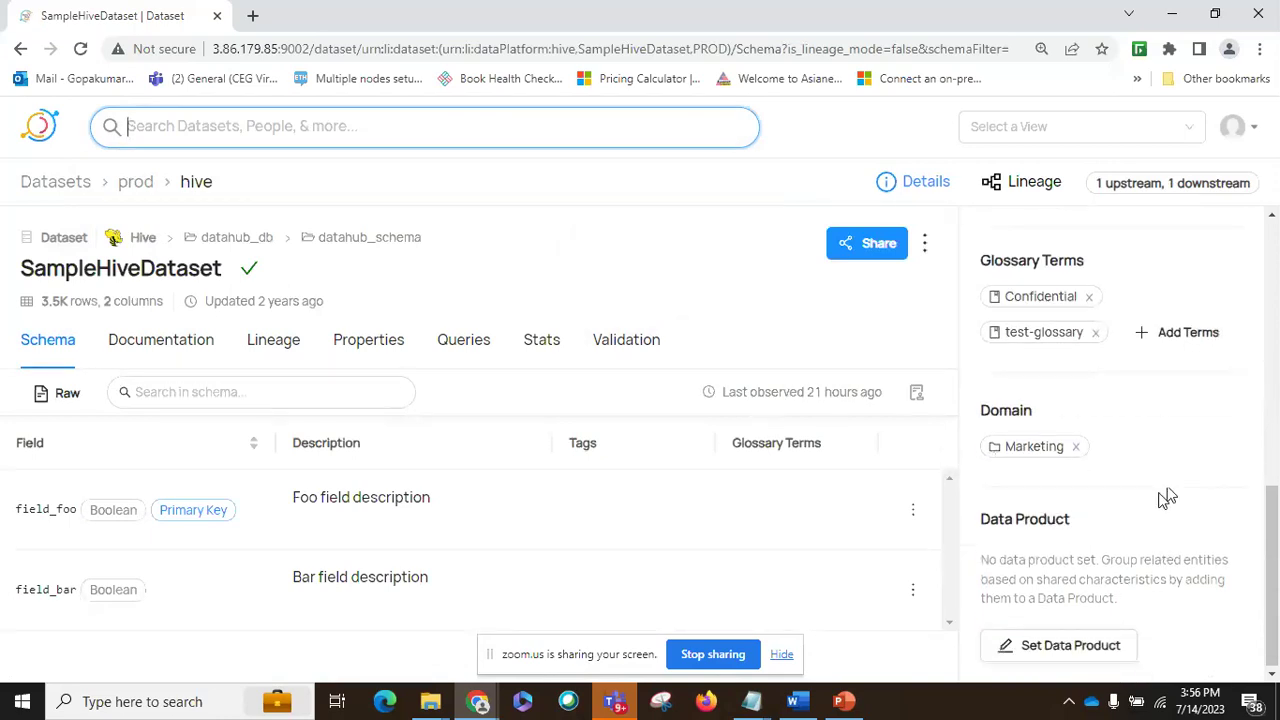
pyautogui.scroll(1, 1160, 490)
# Replace the dataset's Marketing domain with the operations domain
pyautogui.click(1076, 540)
pyautogui.click(806, 328)
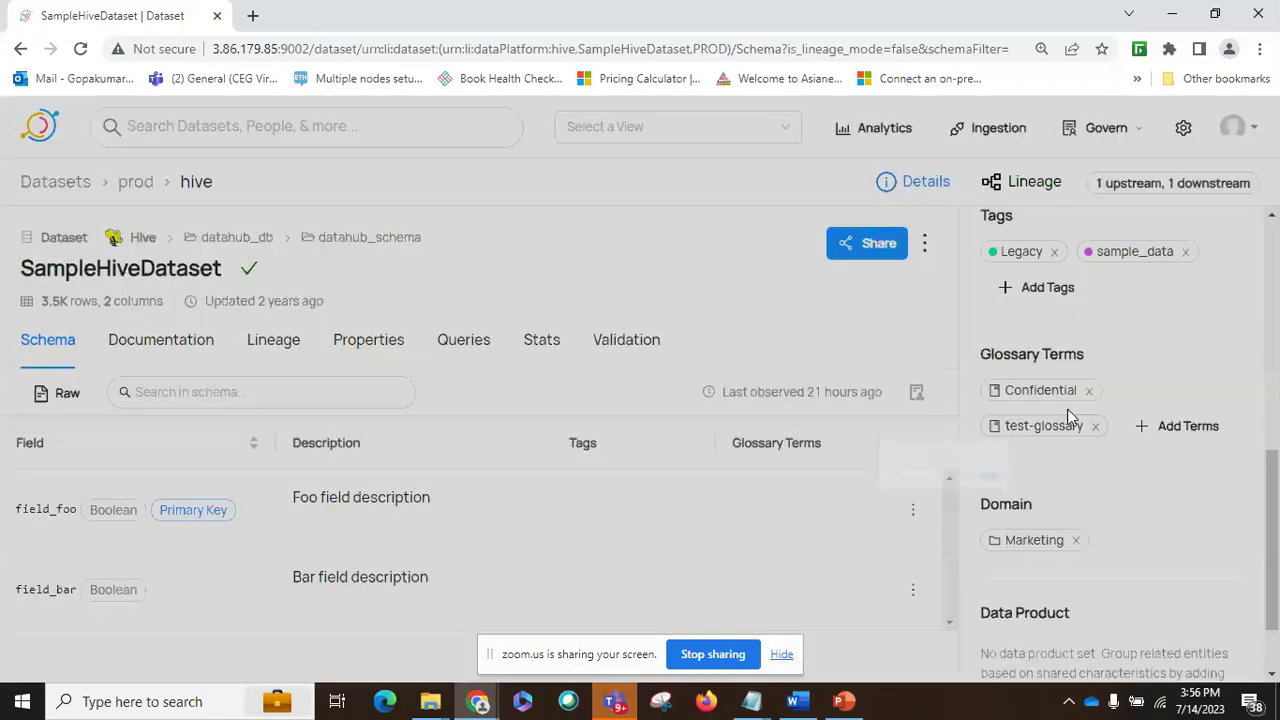
pyautogui.scroll(-2, 1197, 505)
pyautogui.click(1050, 450)
pyautogui.click(700, 309)
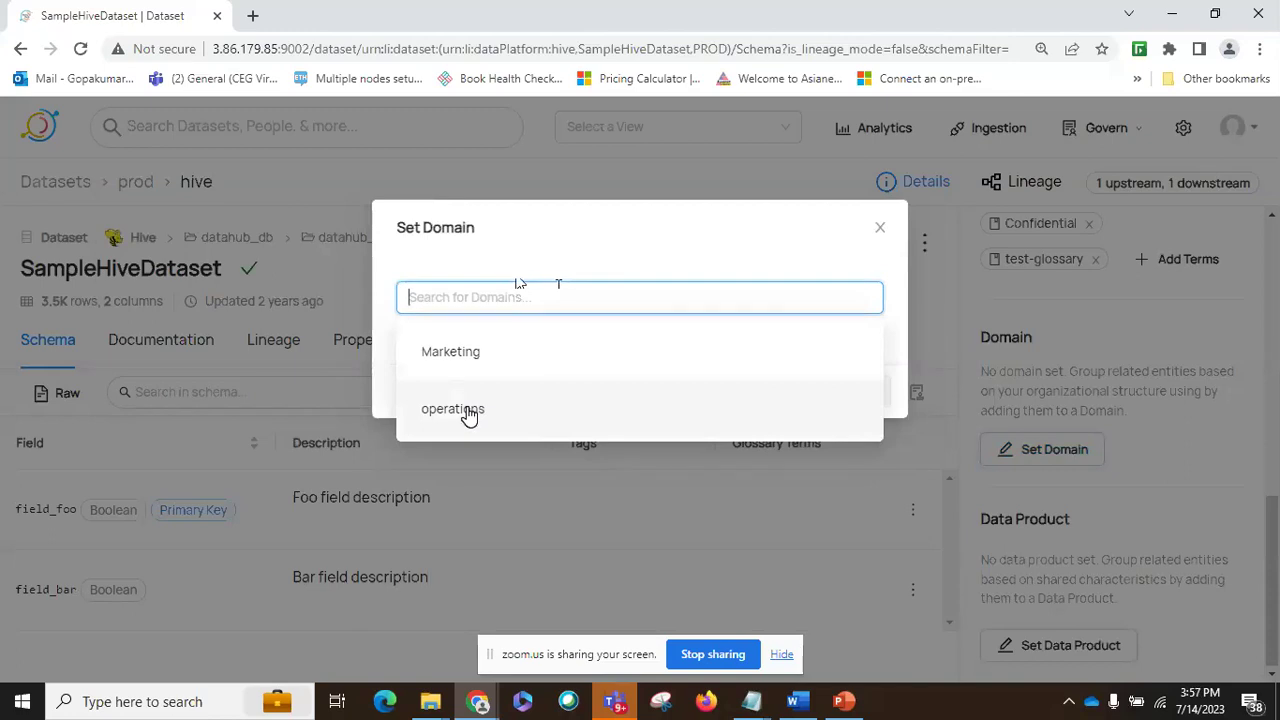
pyautogui.click(469, 414)
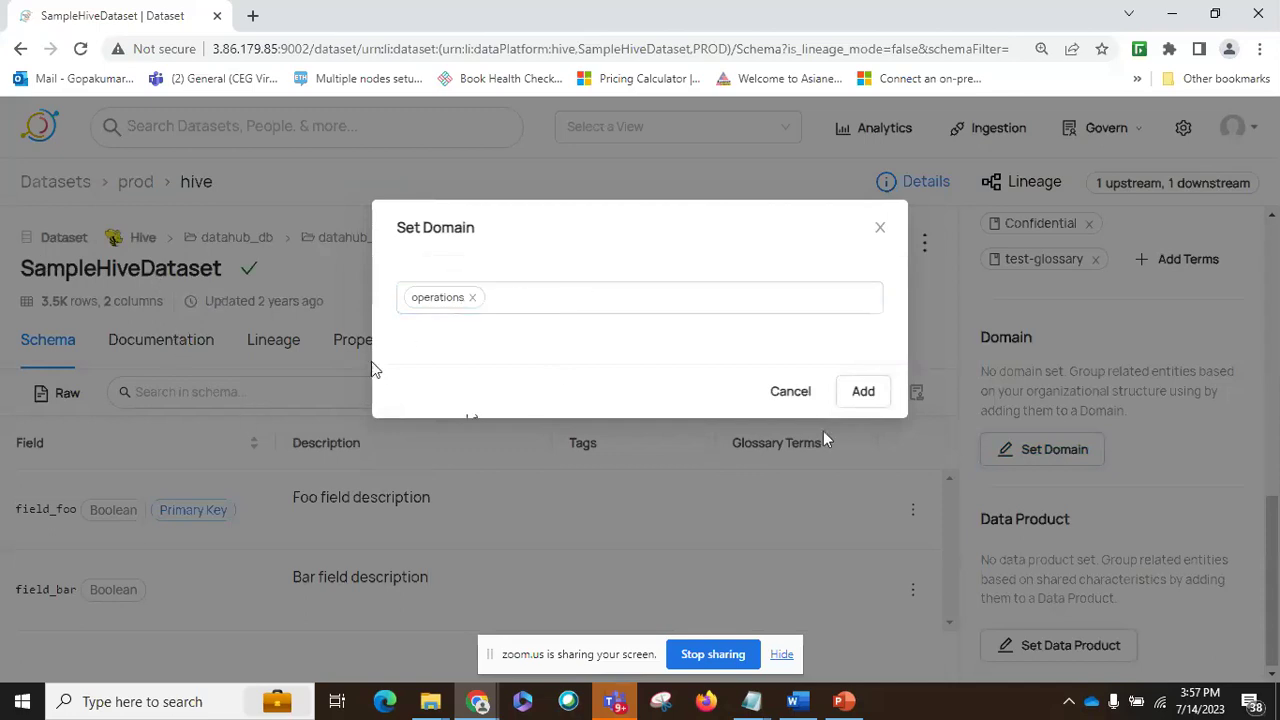
pyautogui.click(860, 395)
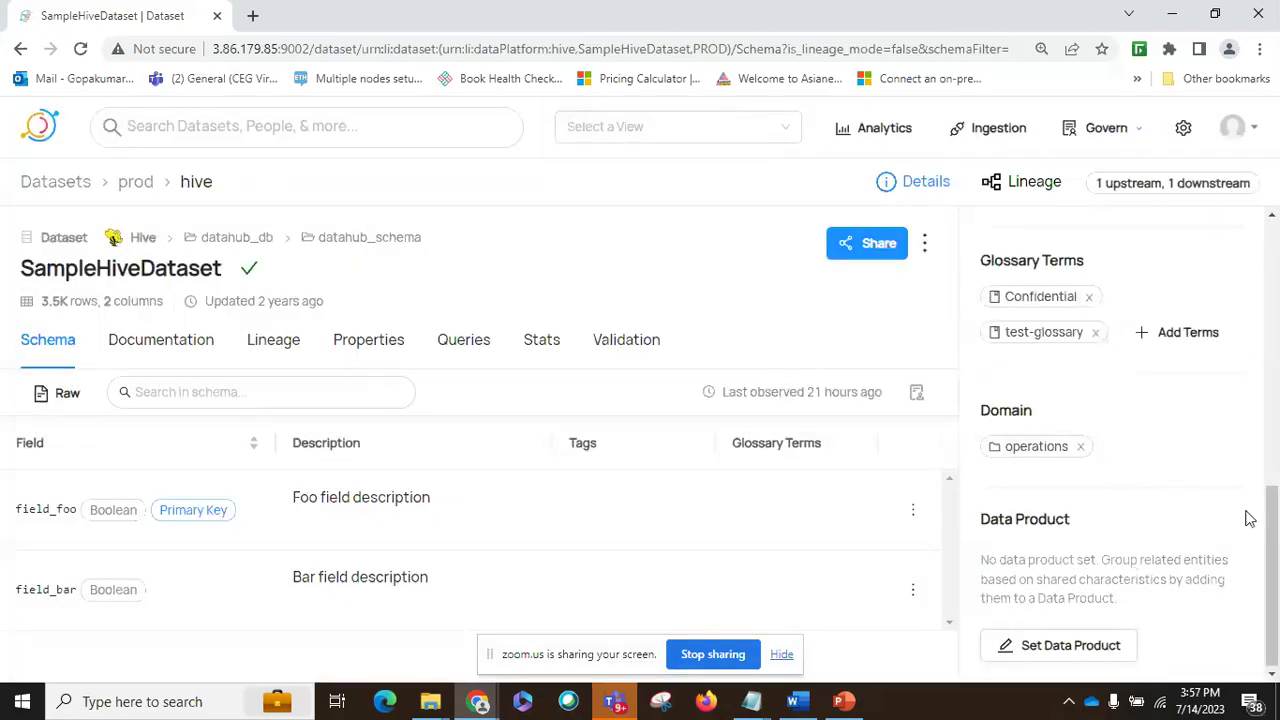
pyautogui.scroll(1, 1248, 518)
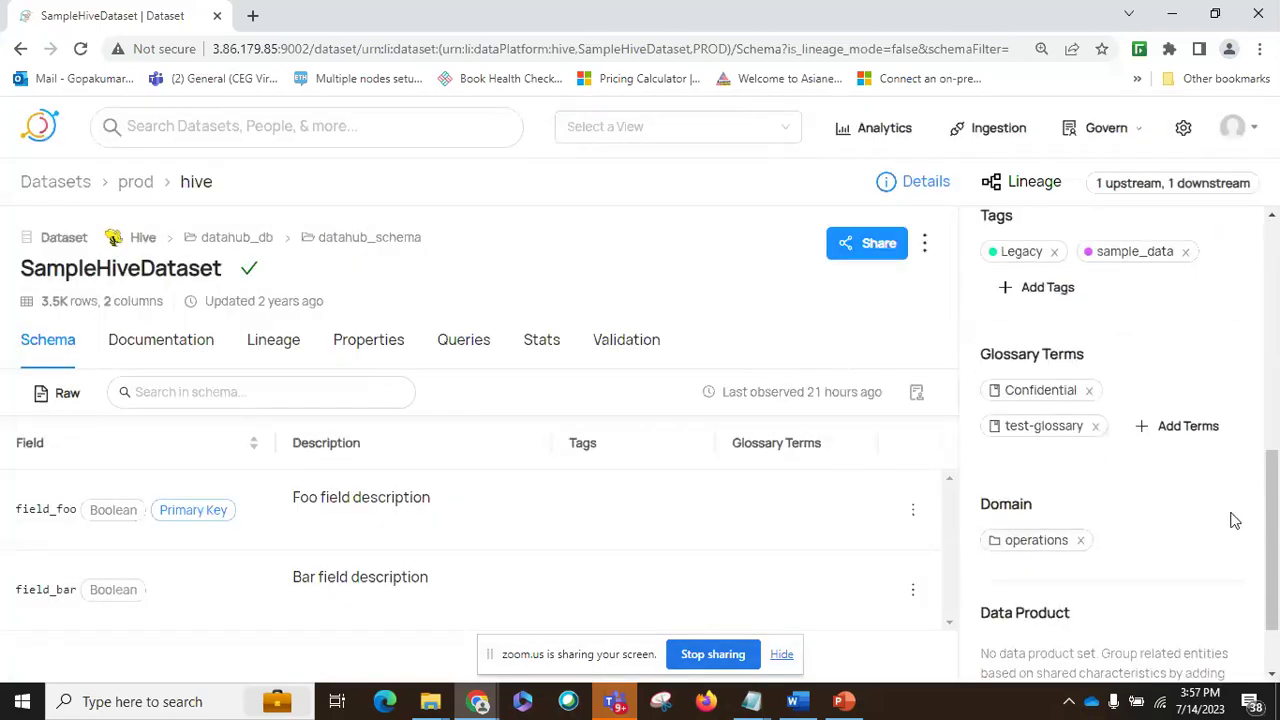
# Attach the Observability glossary term and remove the Confidential and test-glossary terms
pyautogui.click(1188, 425)
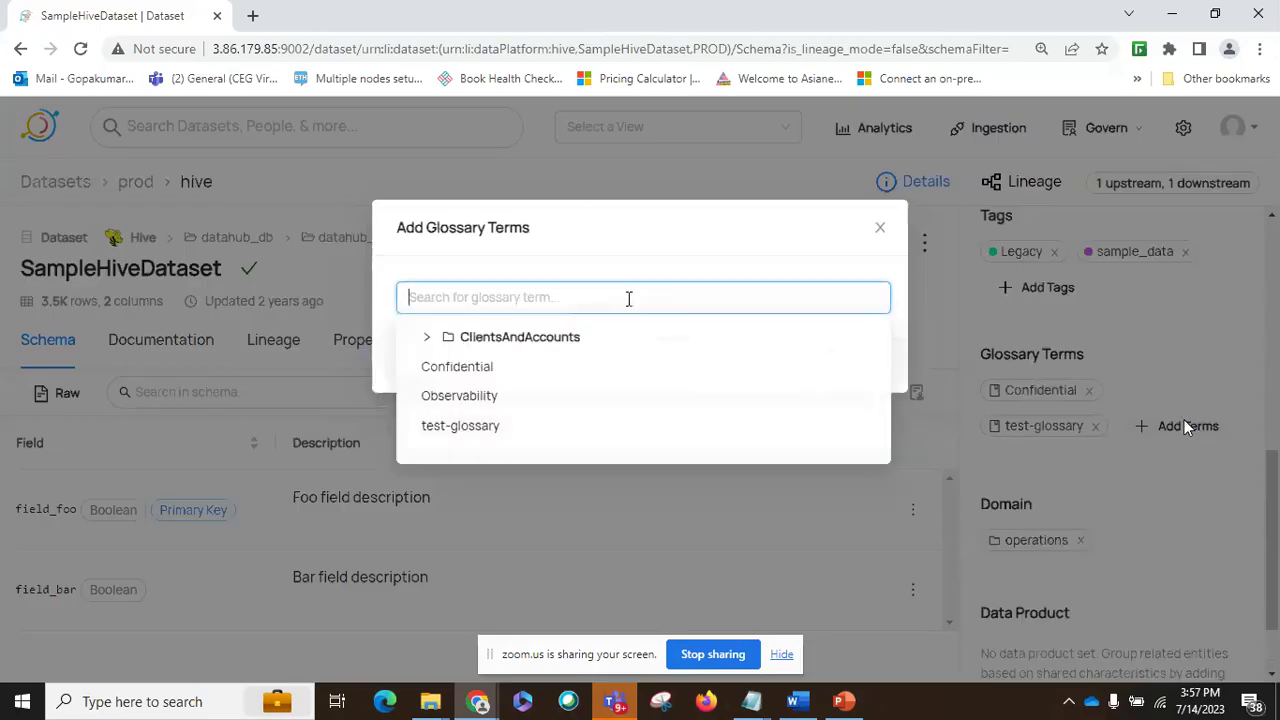
pyautogui.click(471, 400)
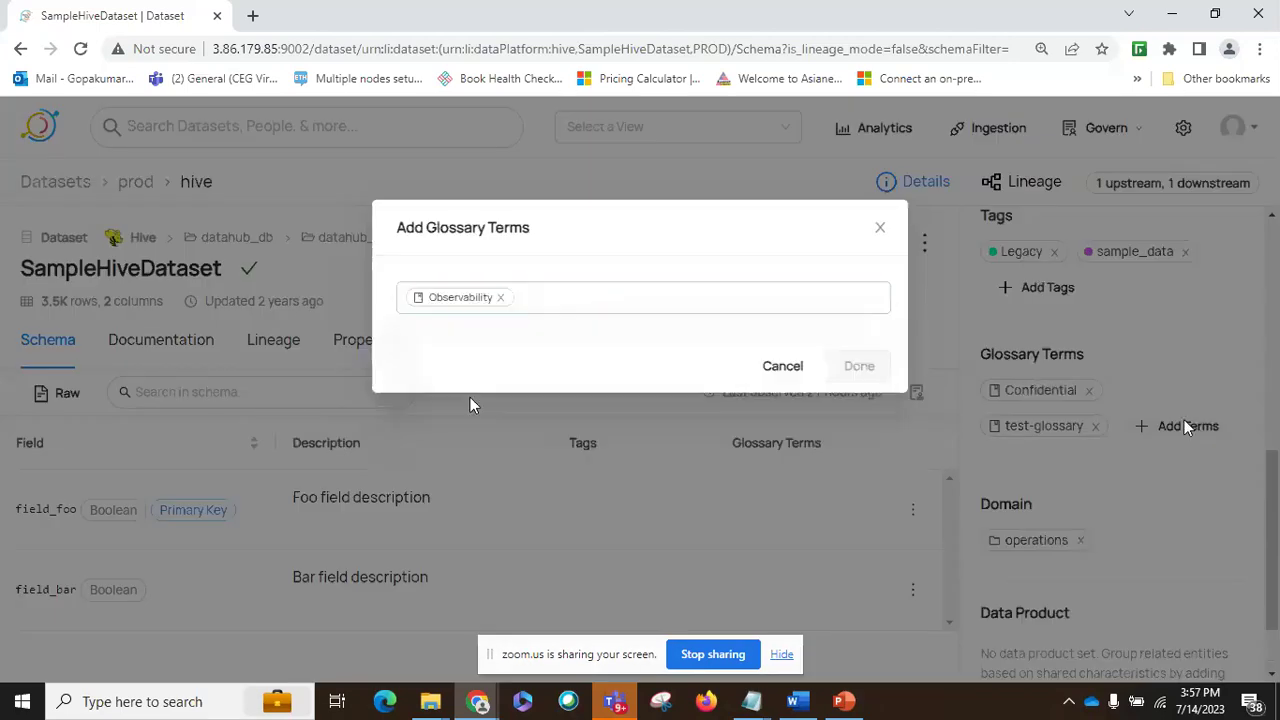
pyautogui.click(861, 365)
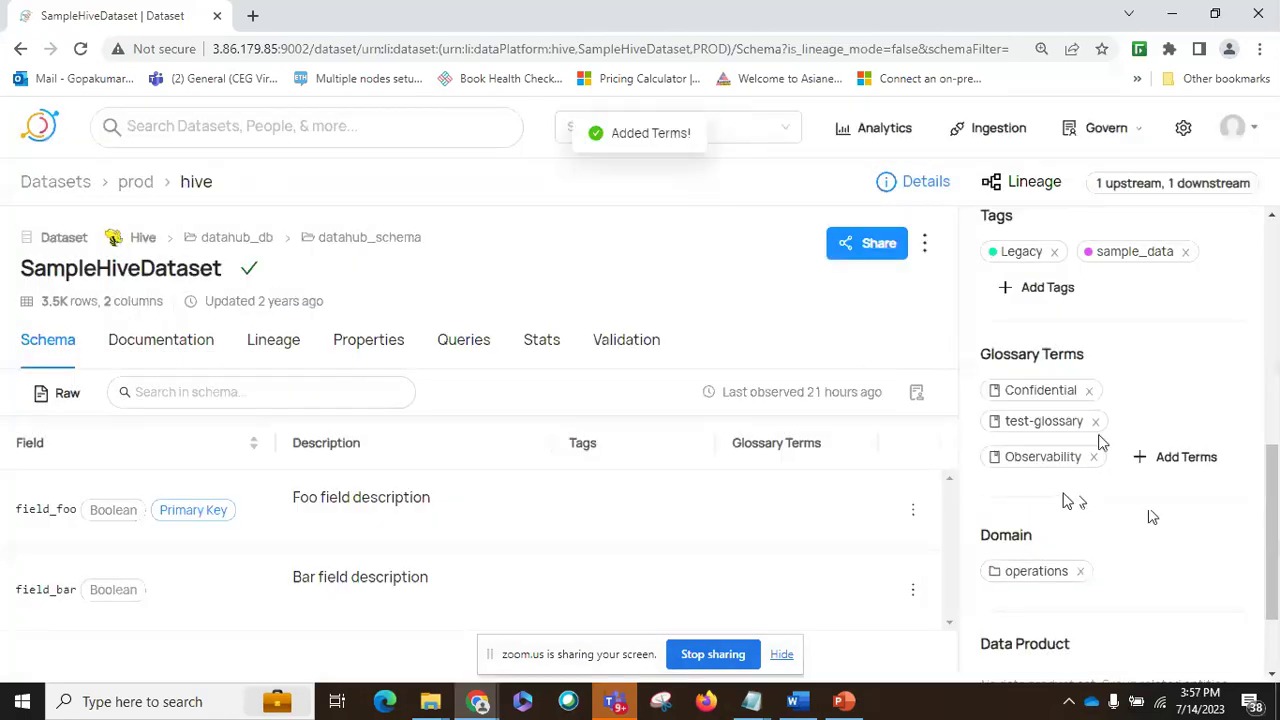
pyautogui.click(1089, 391)
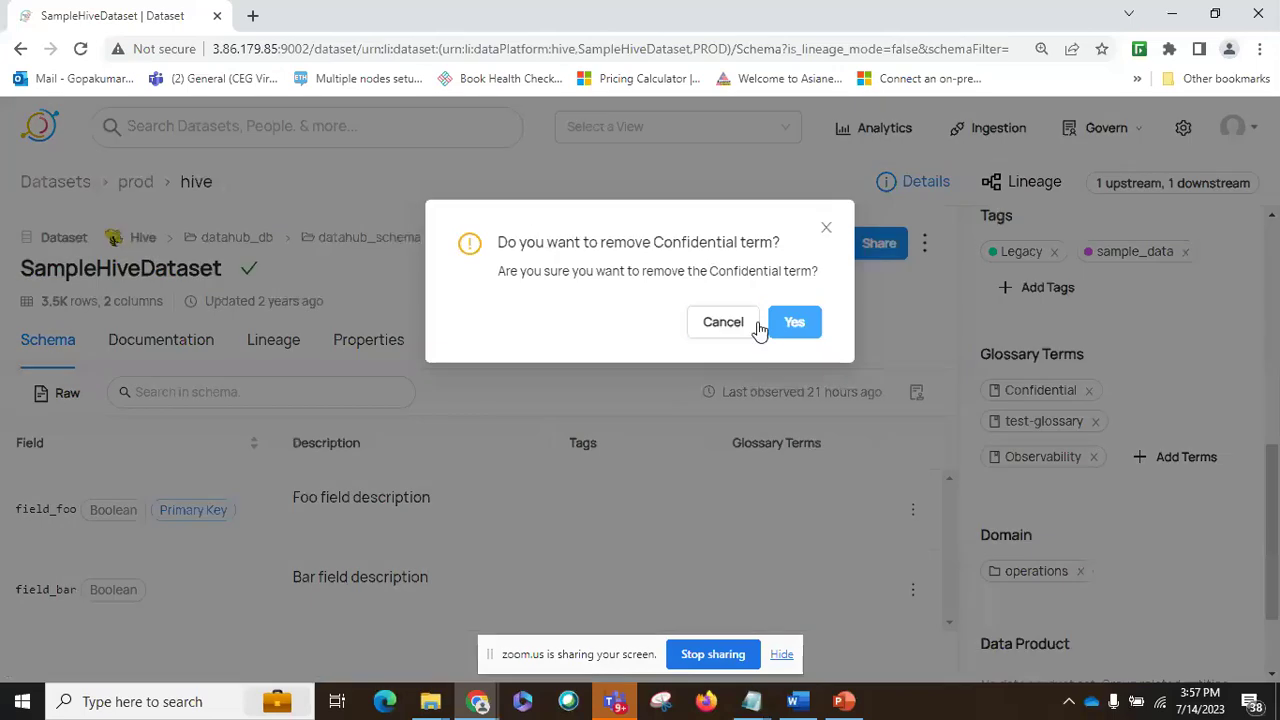
pyautogui.click(794, 322)
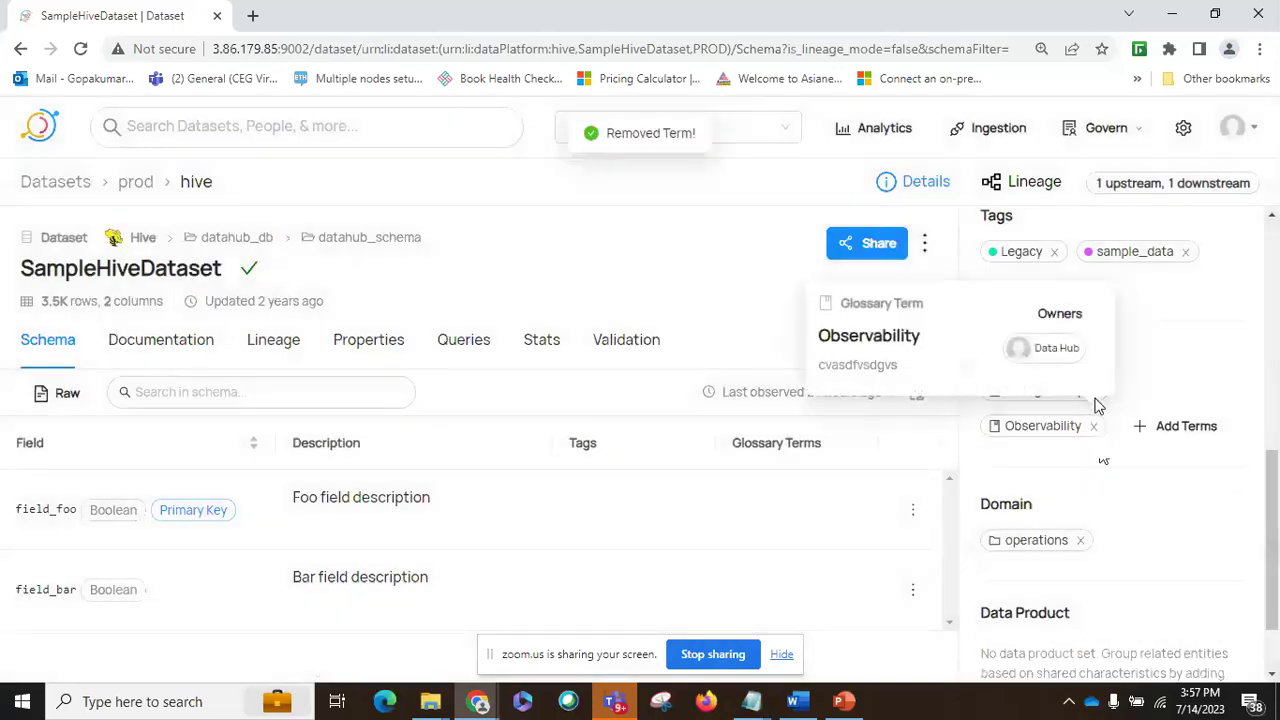
pyautogui.click(1095, 391)
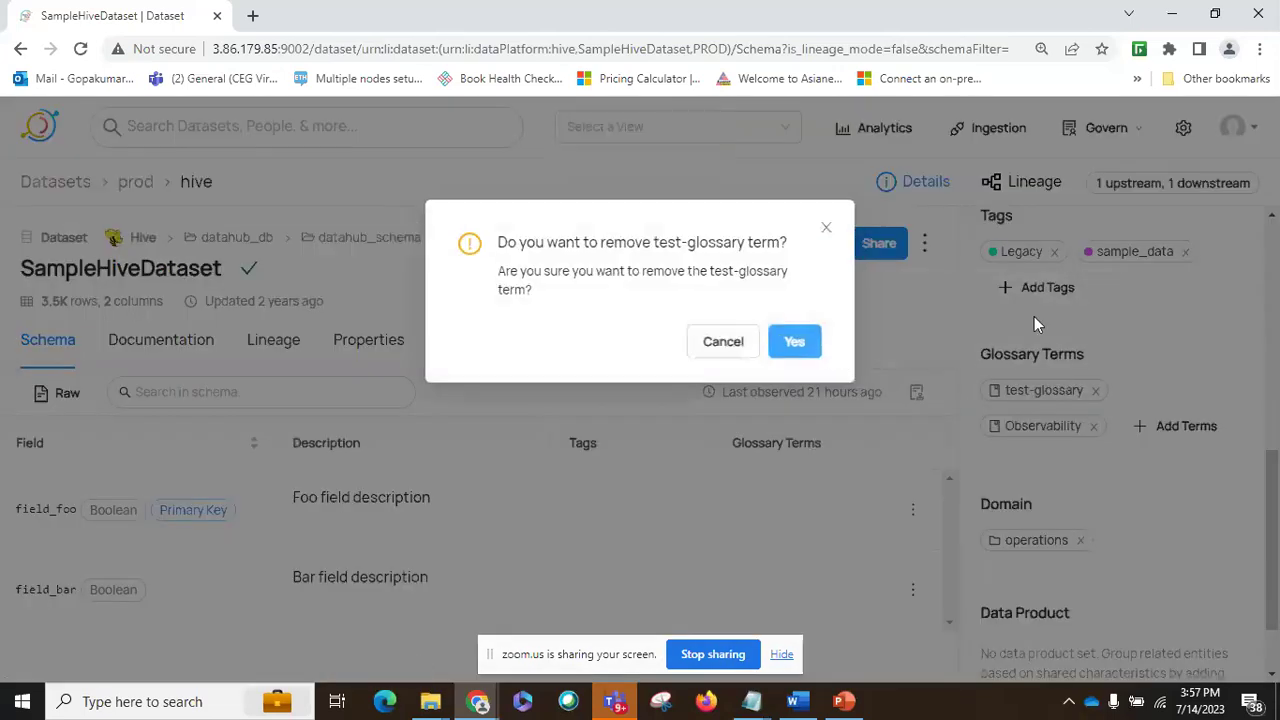
pyautogui.click(796, 342)
pyautogui.scroll(1, 1110, 480)
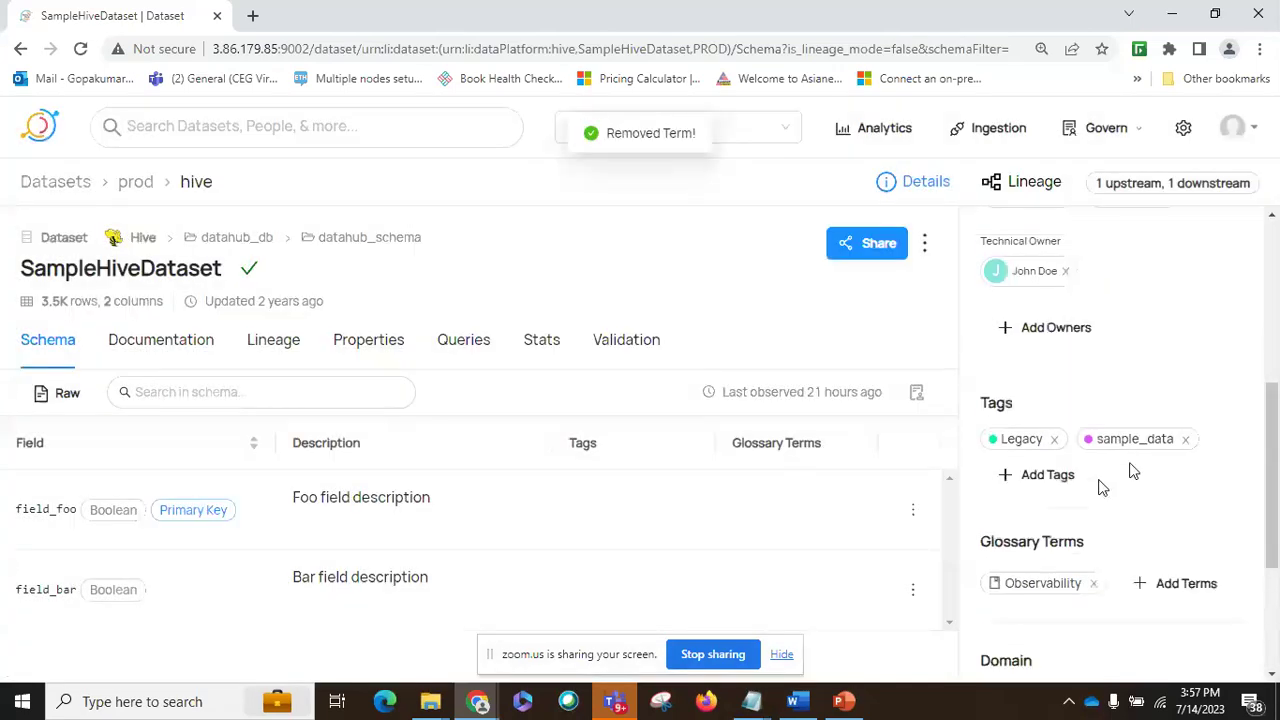
# Add the observability tag to SampleHiveDataset
pyautogui.click(1046, 475)
pyautogui.click(551, 294)
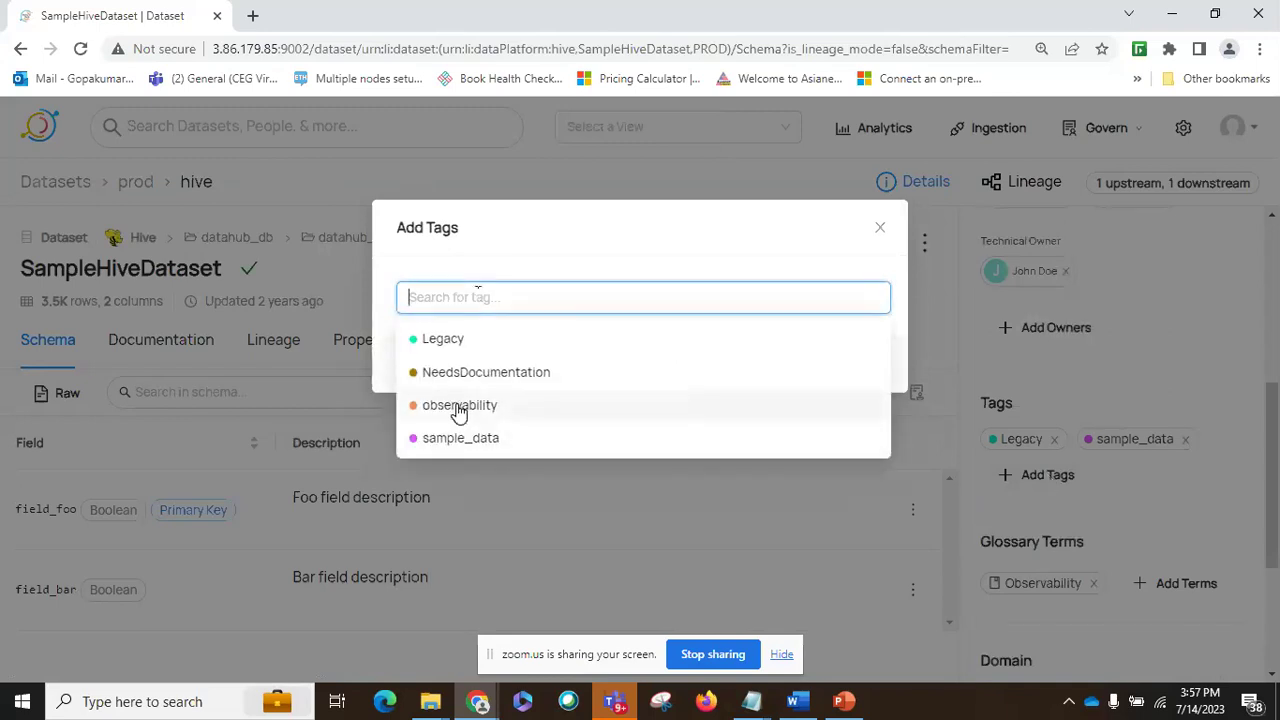
pyautogui.click(459, 406)
pyautogui.click(857, 364)
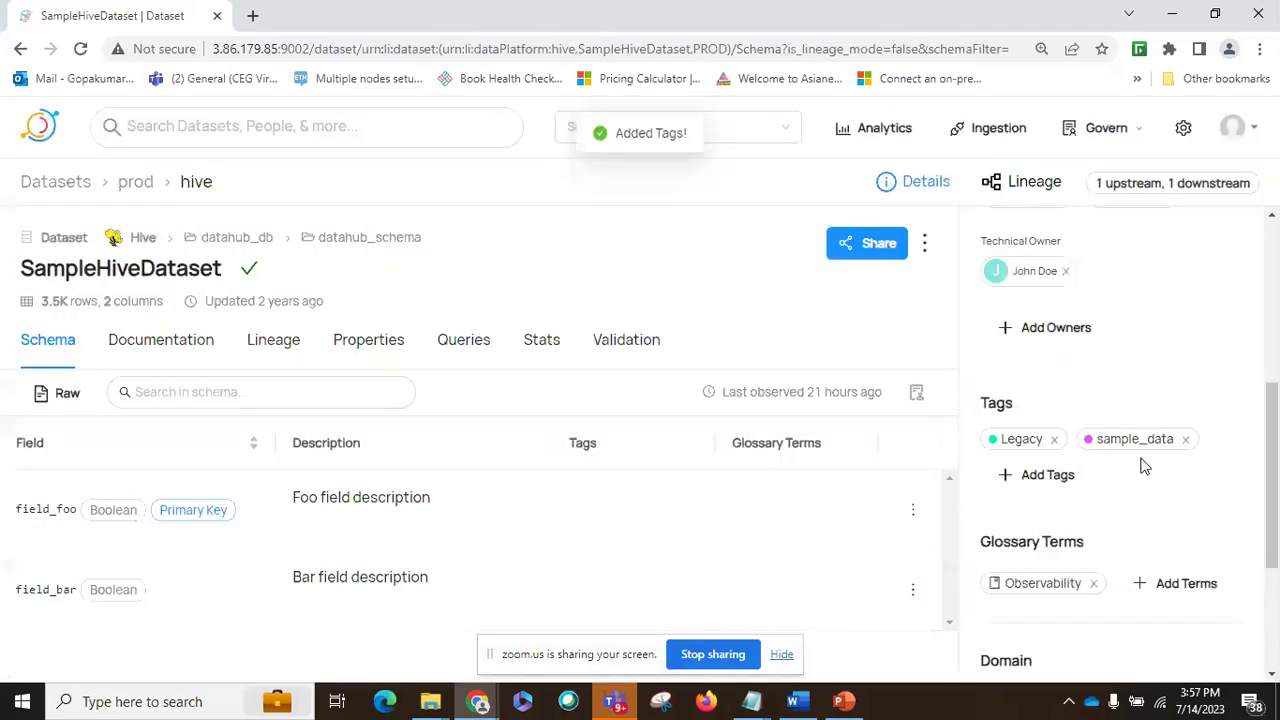
pyautogui.scroll(2, 1115, 418)
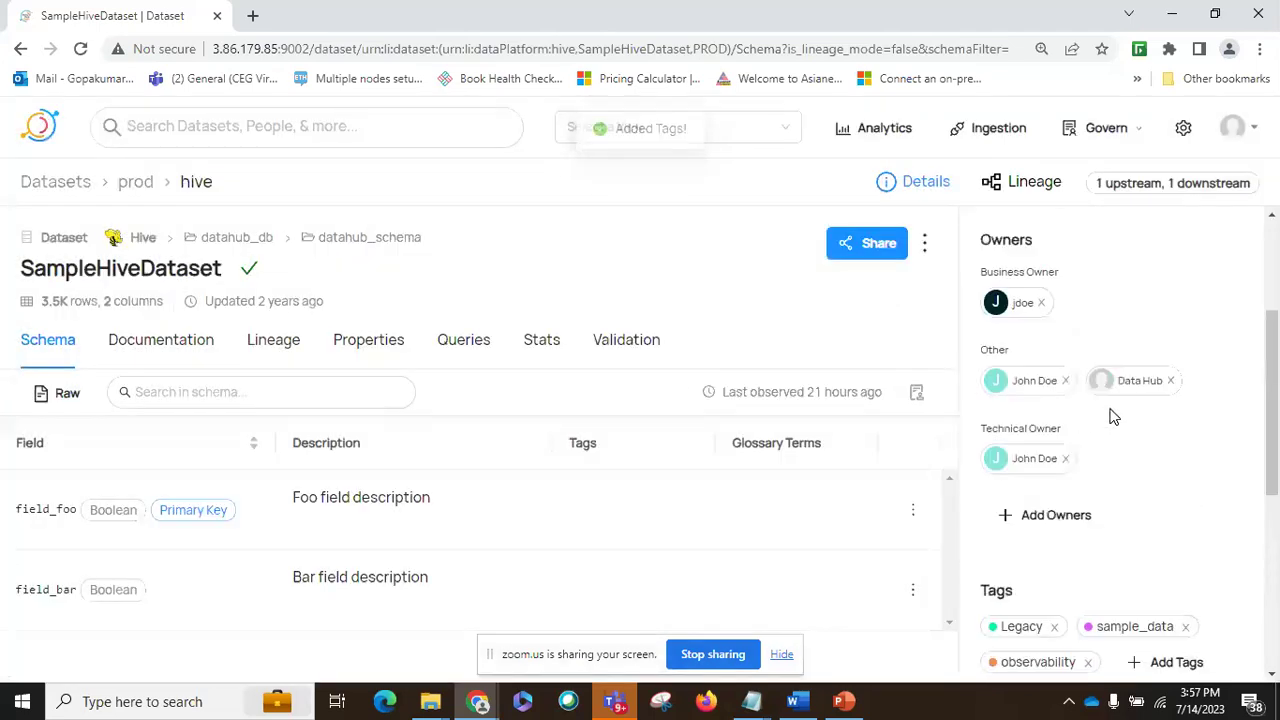
pyautogui.scroll(1, 1040, 350)
pyautogui.scroll(1, 1038, 341)
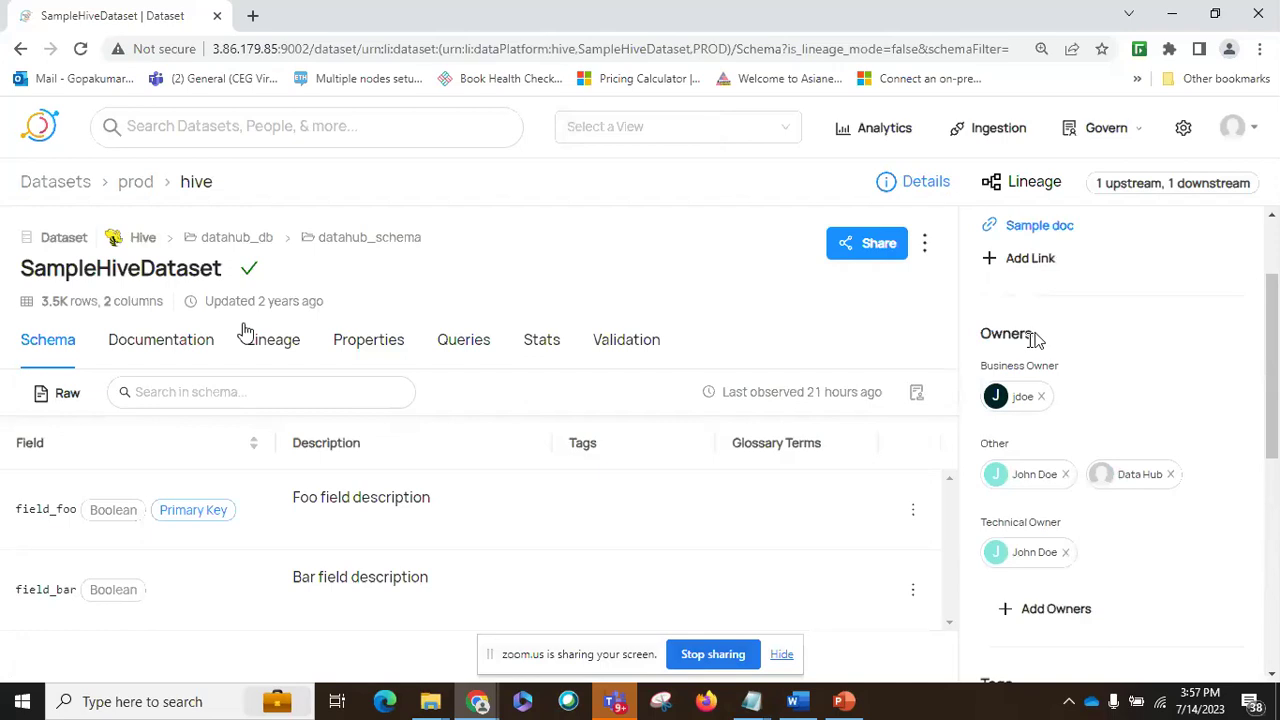
pyautogui.scroll(-3, 1035, 497)
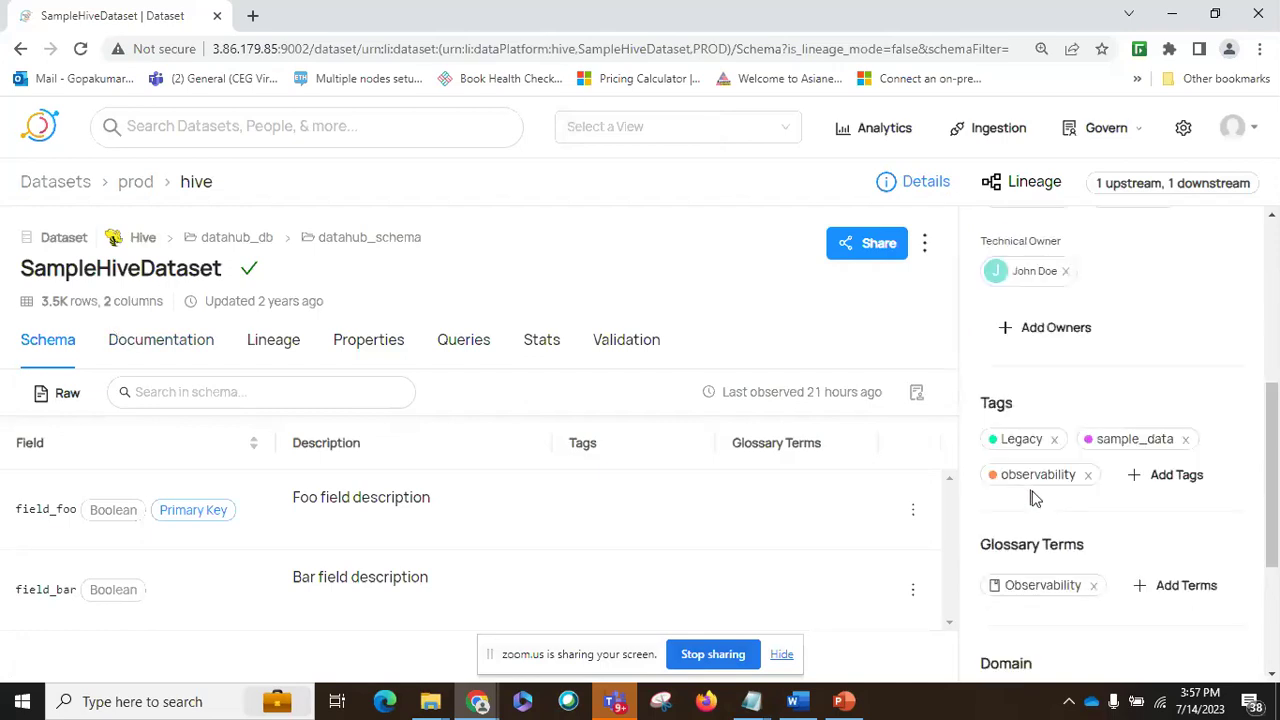
pyautogui.scroll(-3, 1035, 497)
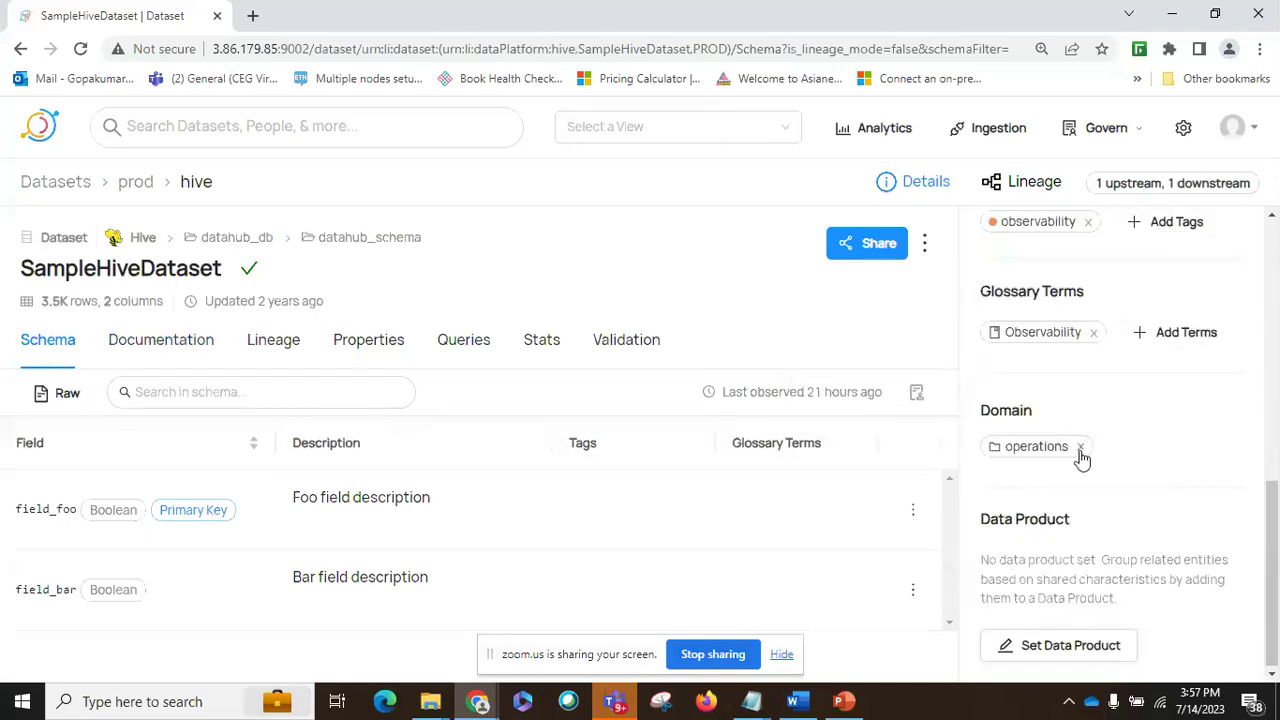
pyautogui.scroll(2, 1080, 457)
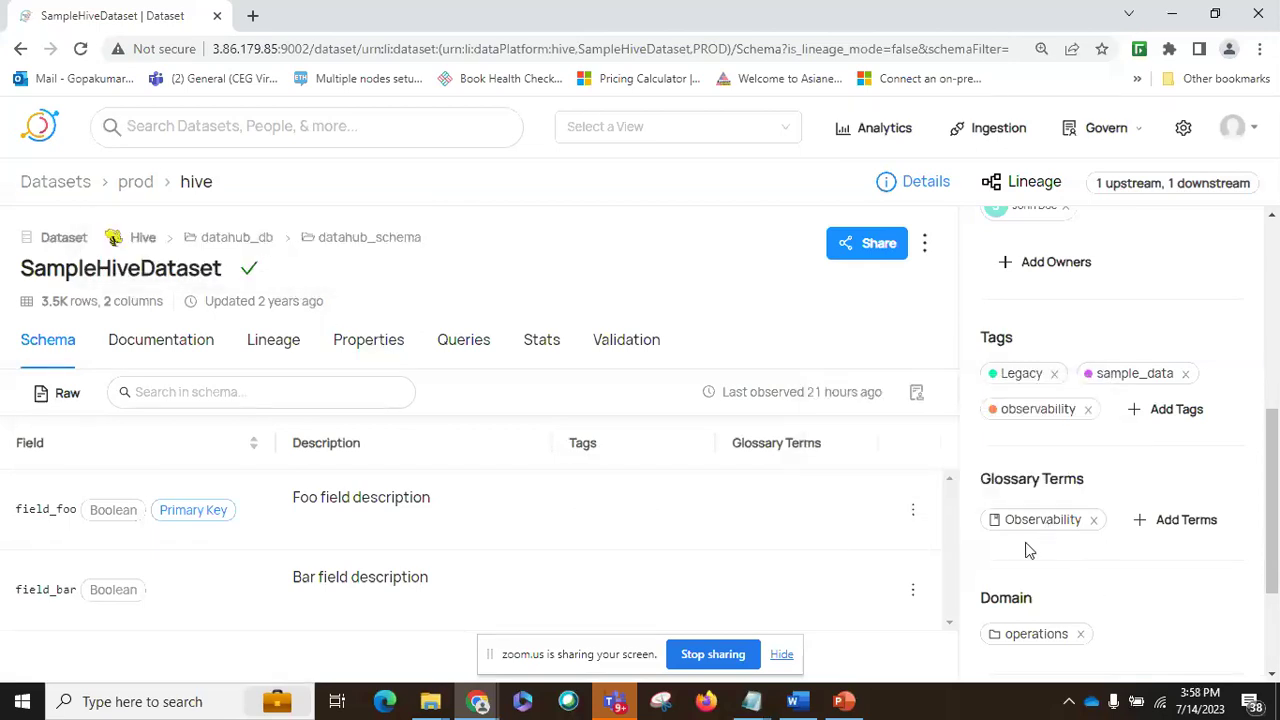
pyautogui.scroll(2, 1094, 571)
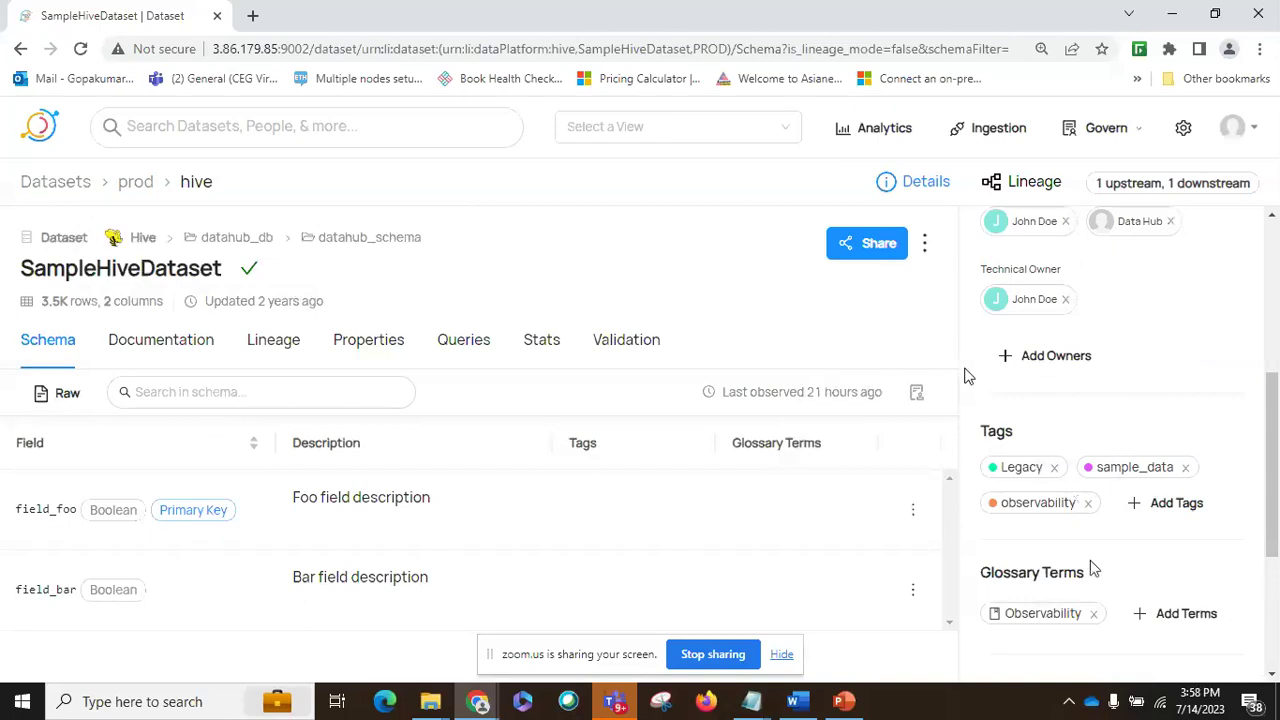
pyautogui.scroll(2, 1094, 569)
pyautogui.moveTo(1077, 558)
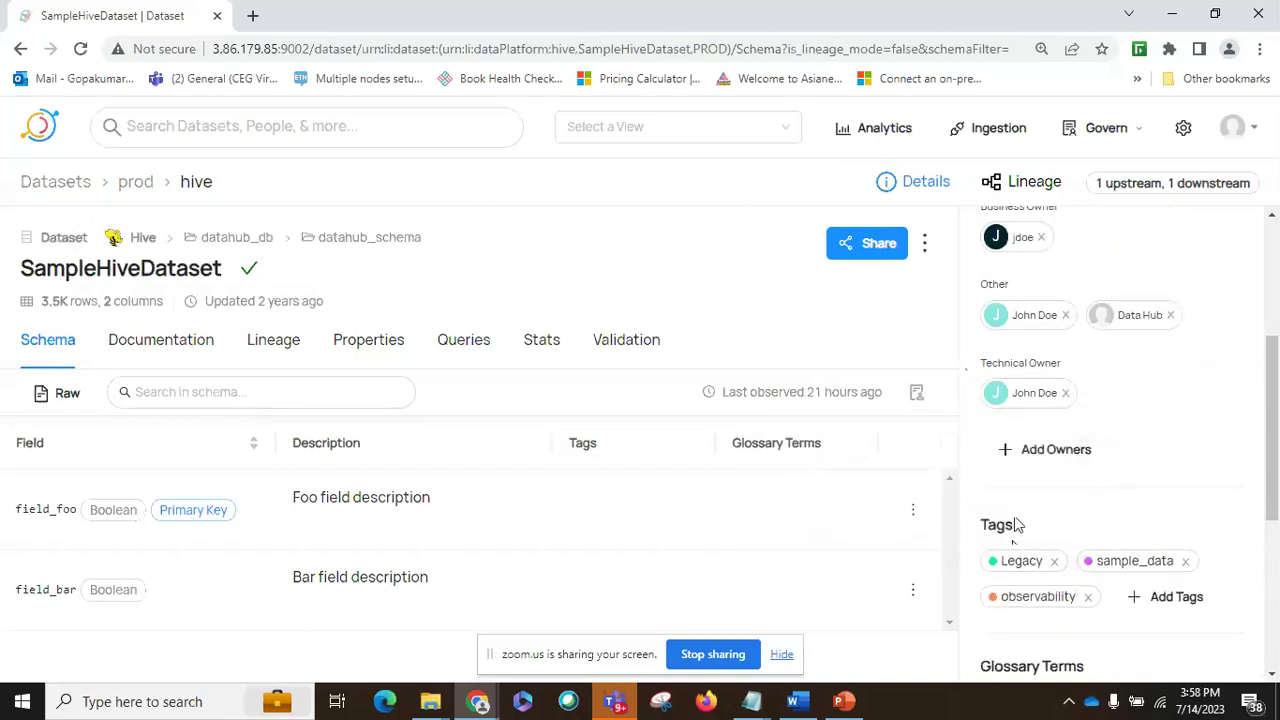
pyautogui.scroll(-2, 1015, 525)
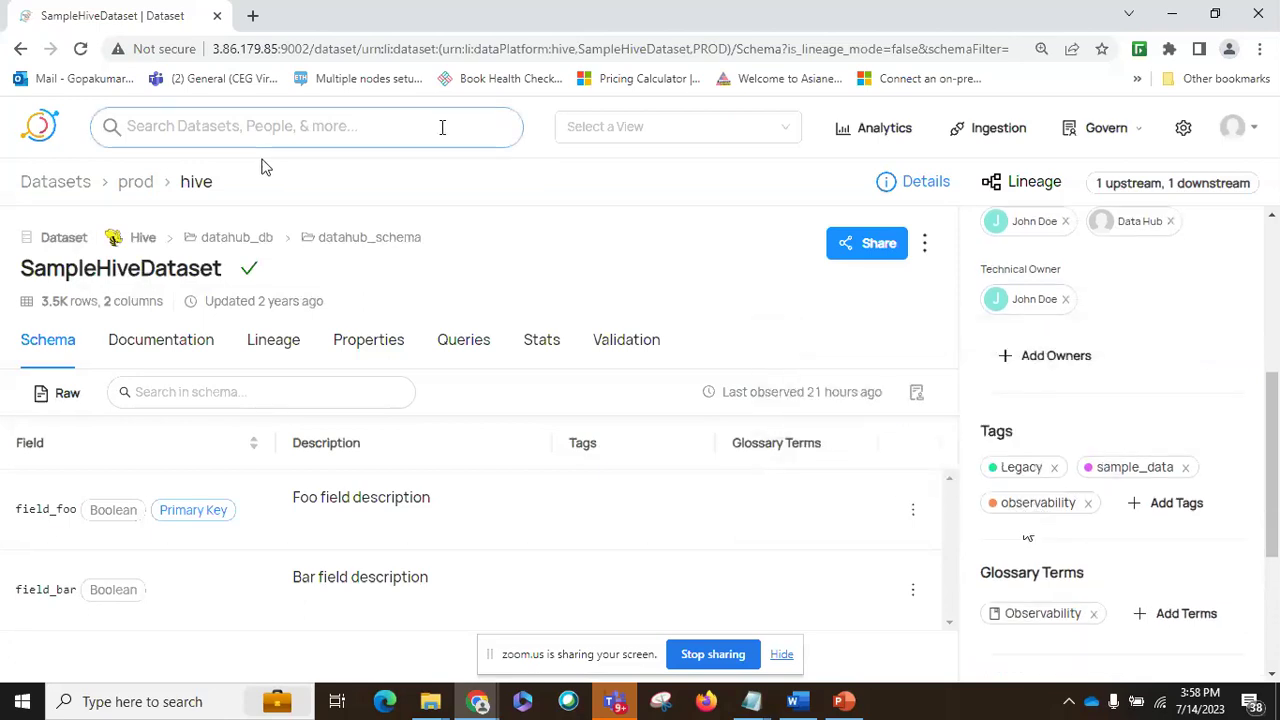
# Search the catalogue for observability and review the tag, term, pipeline and dataset results
pyautogui.click(279, 128)
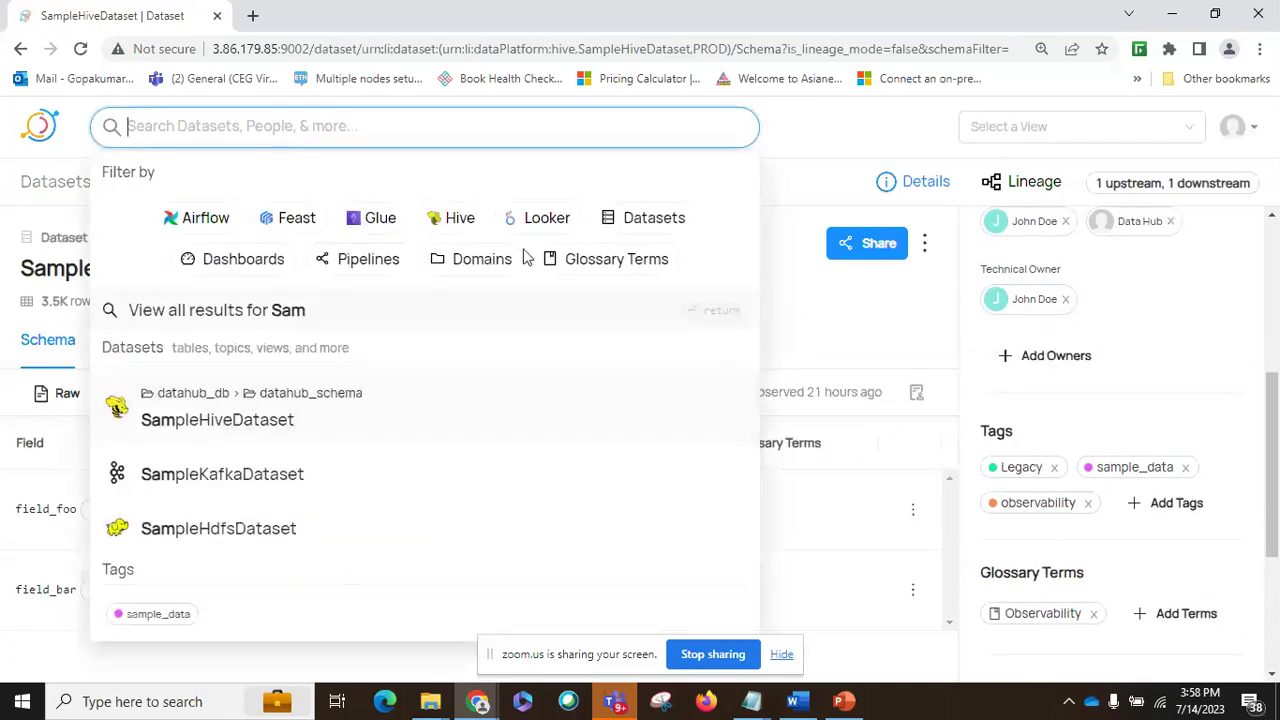
pyautogui.write('observability')
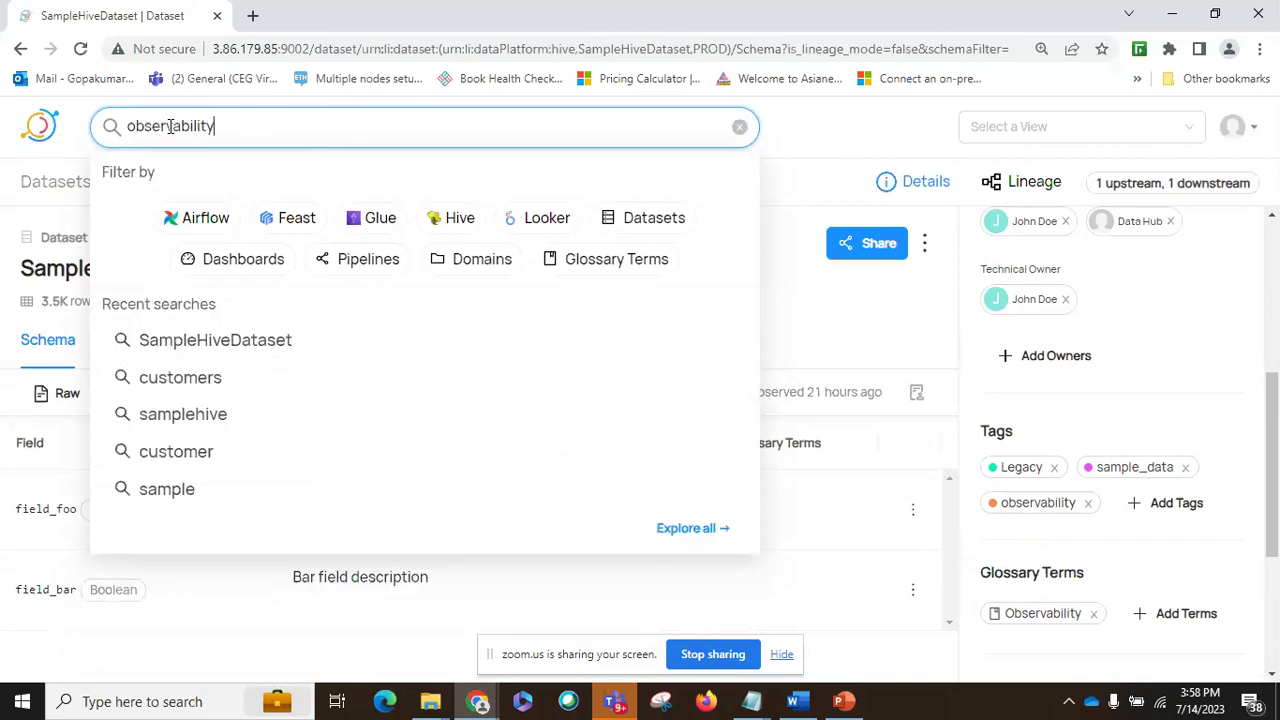
pyautogui.press('Return')
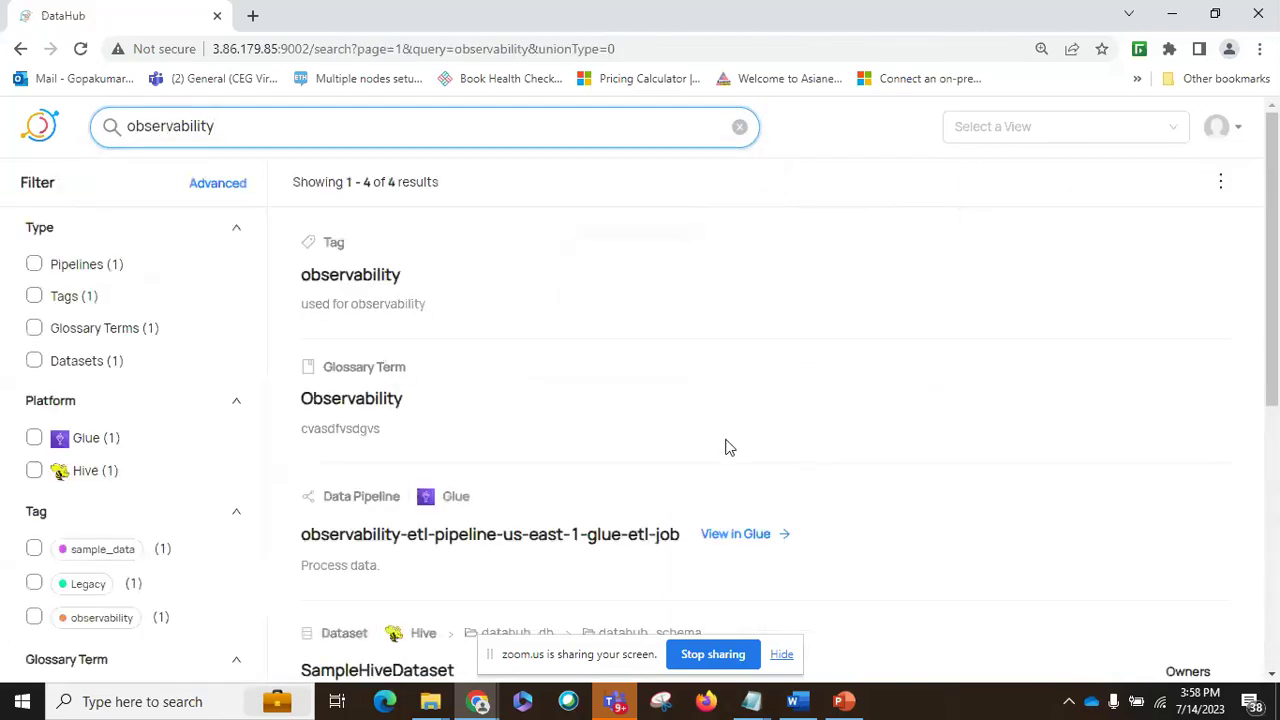
pyautogui.scroll(-4, 646, 426)
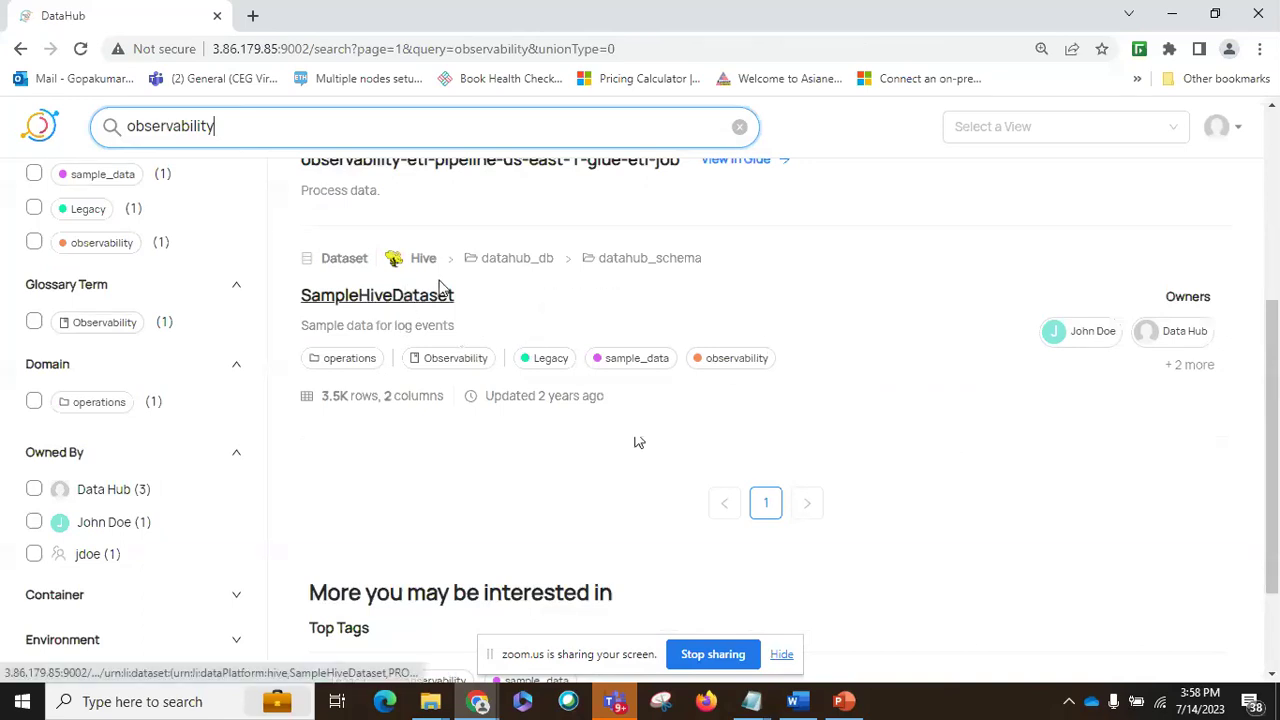
pyautogui.scroll(4, 446, 323)
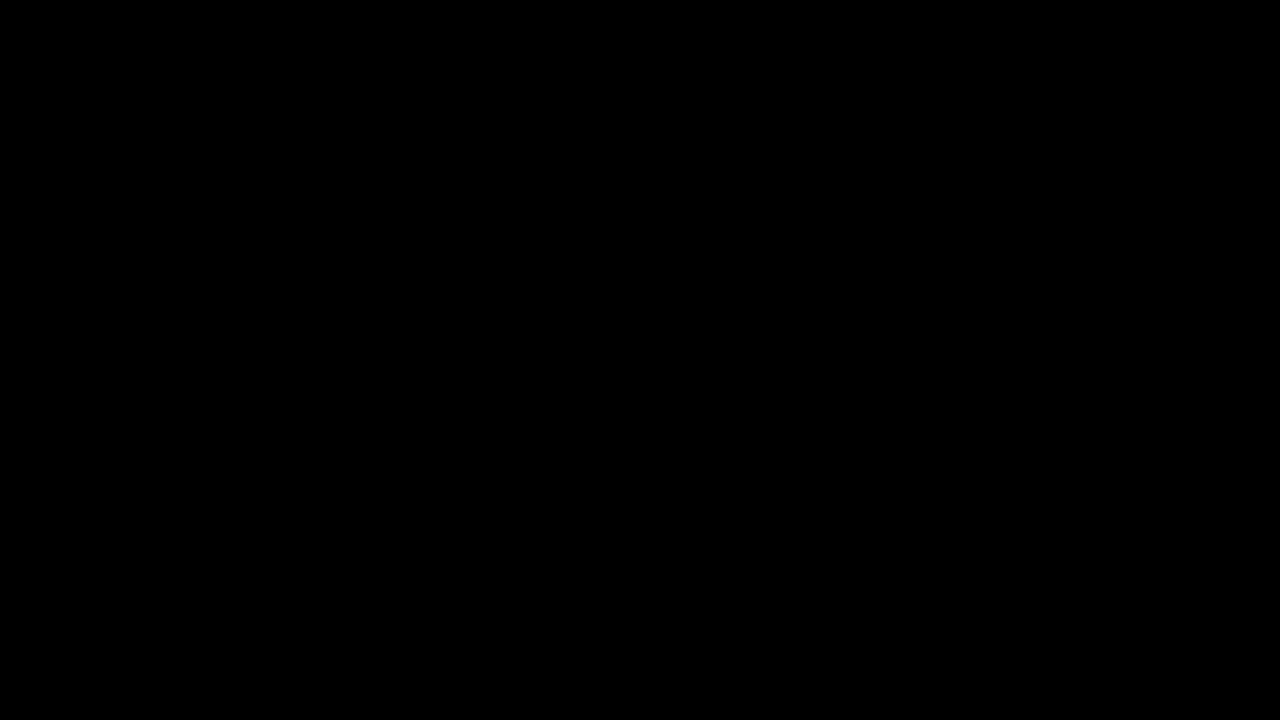
pyautogui.click(614, 700)
pyautogui.click(614, 700)
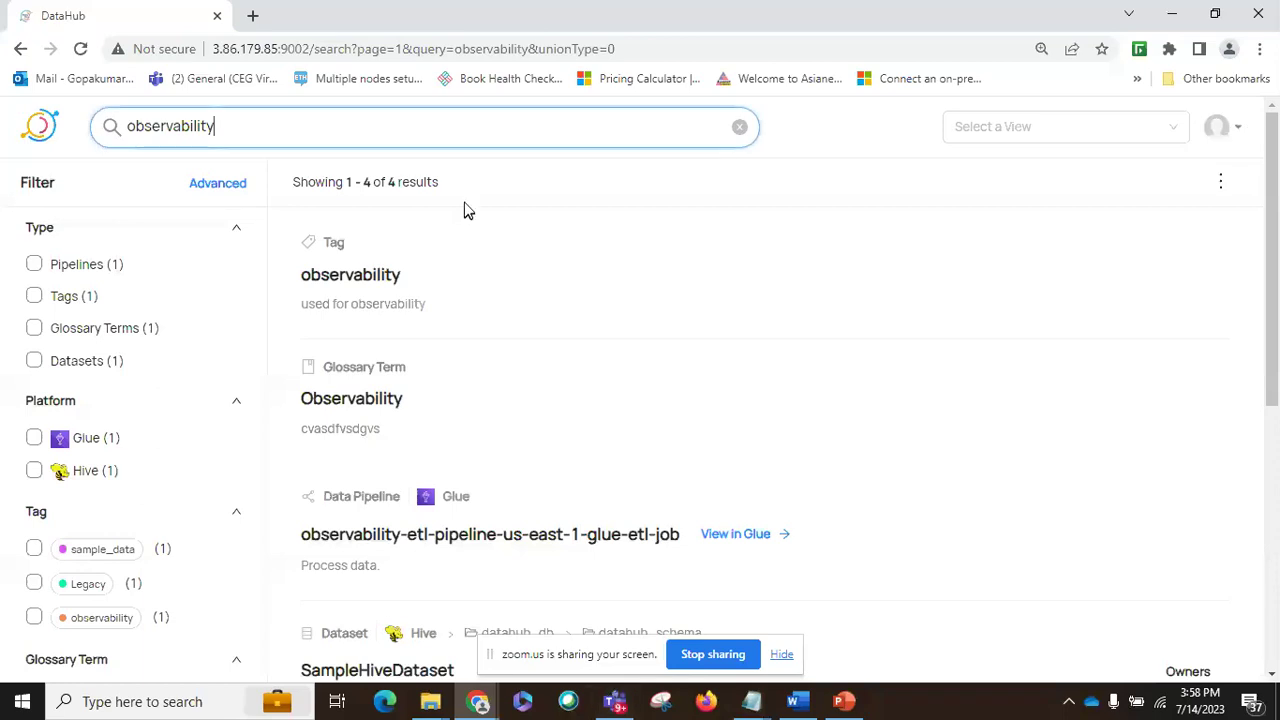